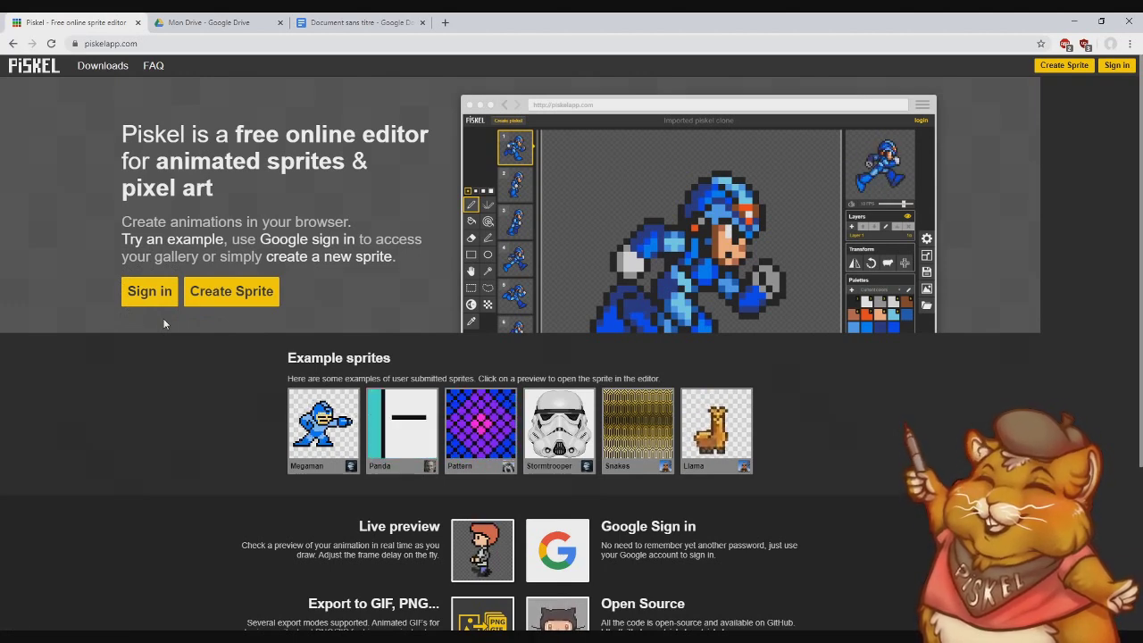
Step: Create a new sprite in the online editor
{"action": "left_click", "coordinate": [231, 292]}
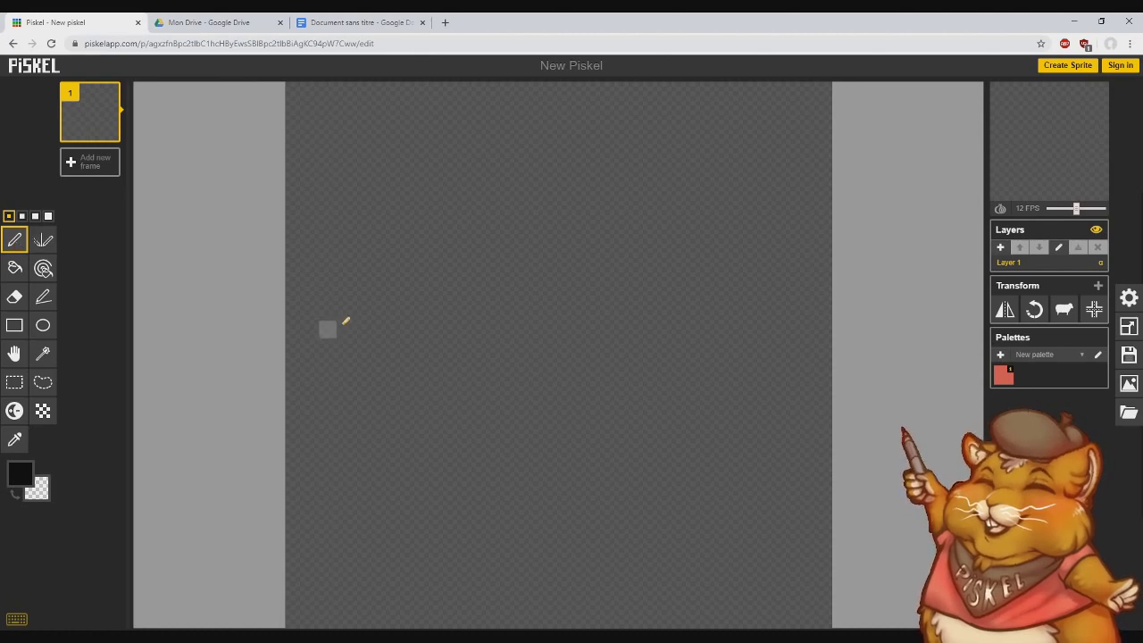
Step: Draw several freehand black strokes and single pixels across the canvas with the one-pixel Pen tool
{"action": "left_click_drag", "start_coordinate": [464, 209], "coordinate": [464, 228]}
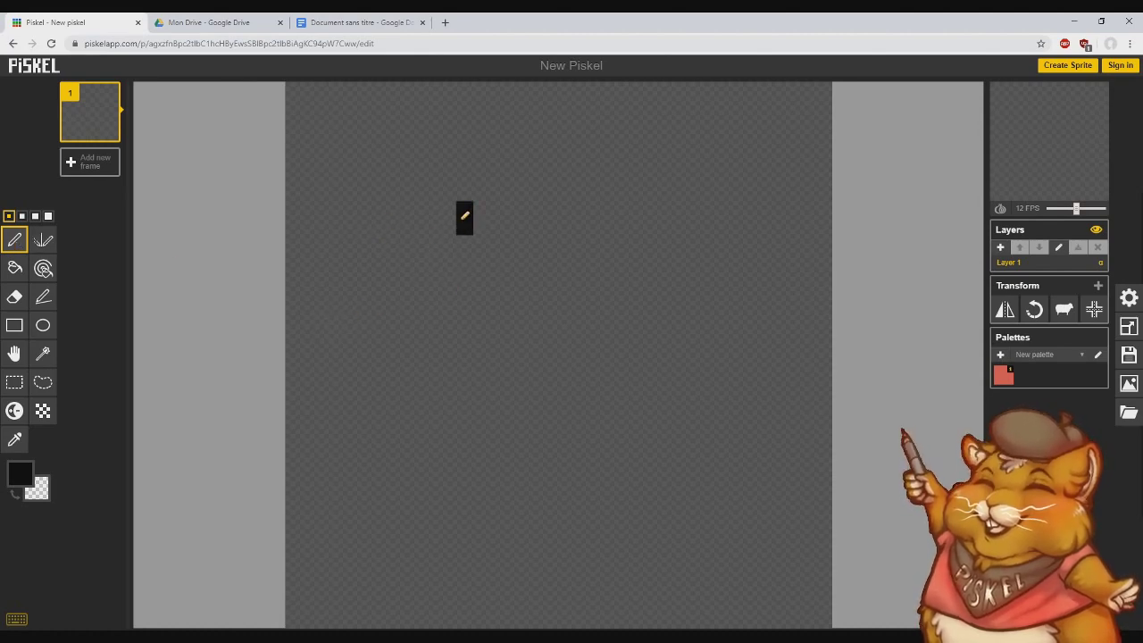
{"action": "left_click", "coordinate": [446, 243]}
{"action": "left_click", "coordinate": [412, 297]}
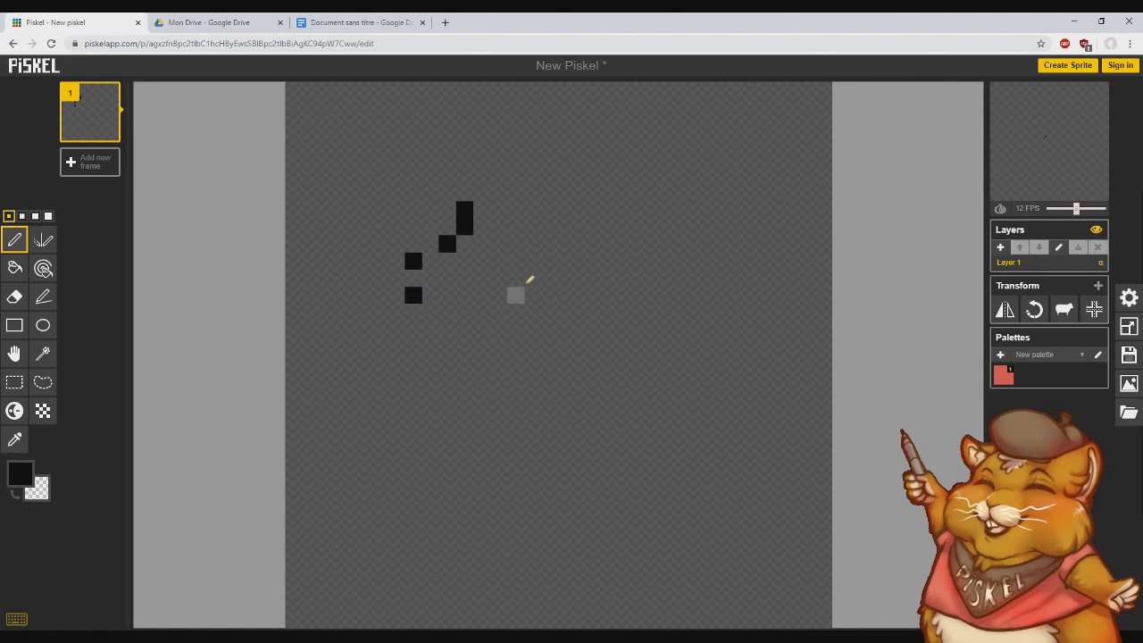
{"action": "left_click_drag", "start_coordinate": [533, 278], "coordinate": [515, 379]}
{"action": "mouse_move", "coordinate": [413, 346]}
{"action": "left_mouse_down"}
{"action": "mouse_move", "coordinate": [386, 383]}
{"action": "mouse_move", "coordinate": [430, 449]}
{"action": "left_mouse_up"}
{"action": "left_click_drag", "start_coordinate": [498, 415], "coordinate": [533, 517]}
{"action": "left_click_drag", "start_coordinate": [533, 397], "coordinate": [584, 397]}
{"action": "mouse_move", "coordinate": [568, 330]}
{"action": "left_mouse_down"}
{"action": "mouse_move", "coordinate": [661, 192]}
{"action": "mouse_move", "coordinate": [618, 380]}
{"action": "left_mouse_up"}
{"action": "mouse_move", "coordinate": [720, 175]}
{"action": "left_mouse_down"}
{"action": "mouse_move", "coordinate": [707, 265]}
{"action": "mouse_move", "coordinate": [711, 369]}
{"action": "mouse_move", "coordinate": [635, 482]}
{"action": "left_mouse_up"}
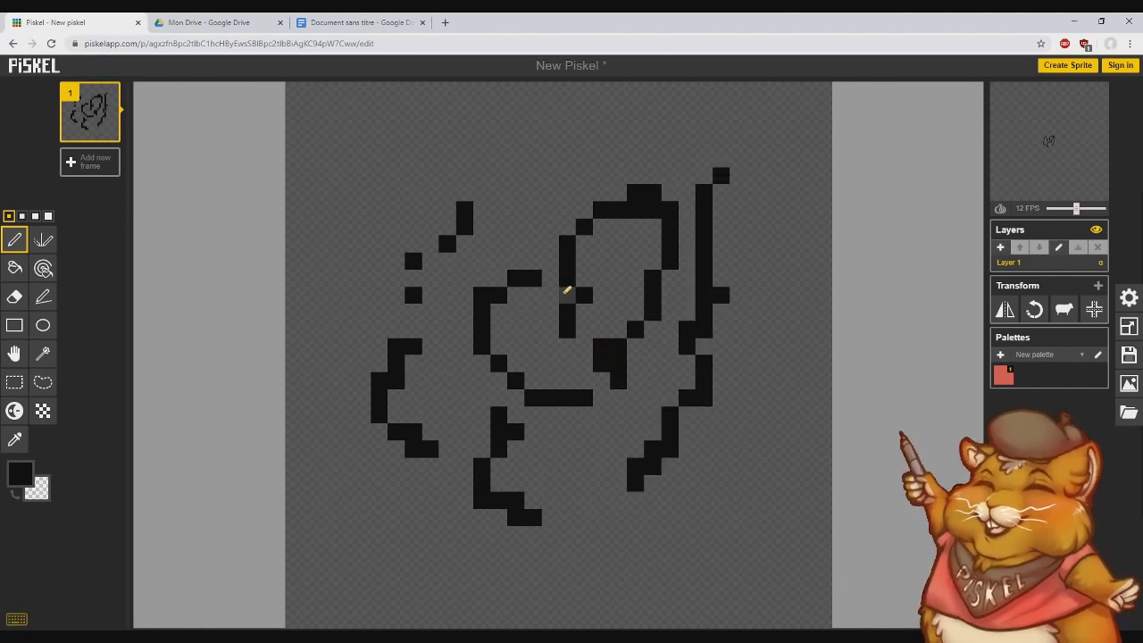
{"action": "left_click", "coordinate": [412, 260]}
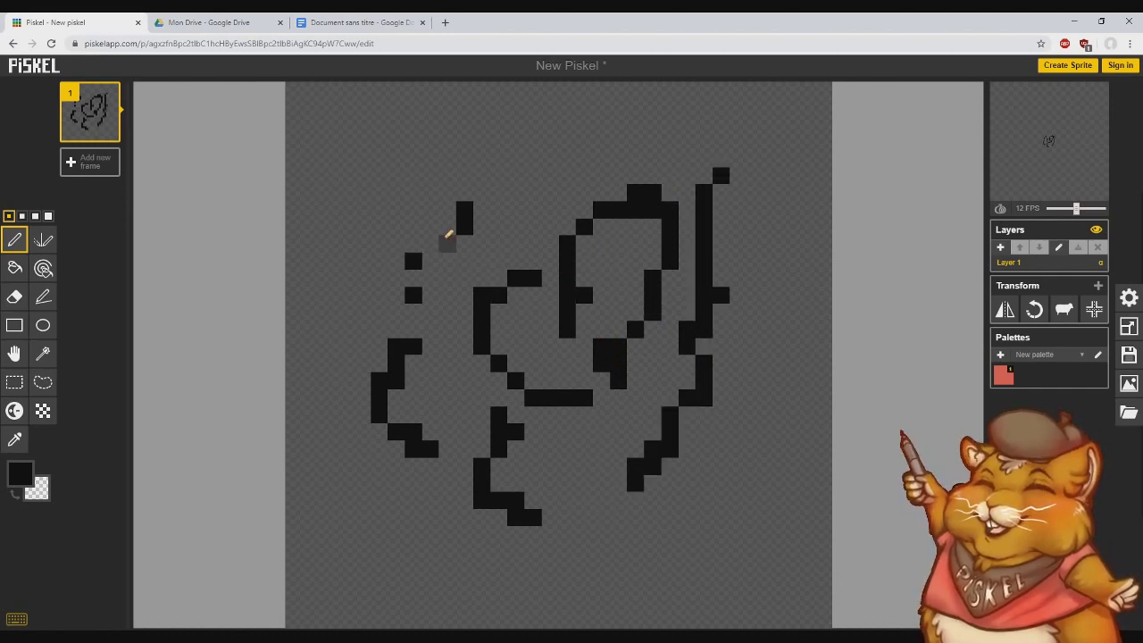
{"action": "mouse_move", "coordinate": [480, 192]}
{"action": "left_mouse_down"}
{"action": "mouse_move", "coordinate": [553, 177]}
{"action": "mouse_move", "coordinate": [582, 140]}
{"action": "mouse_move", "coordinate": [566, 158]}
{"action": "mouse_move", "coordinate": [497, 153]}
{"action": "left_mouse_up"}
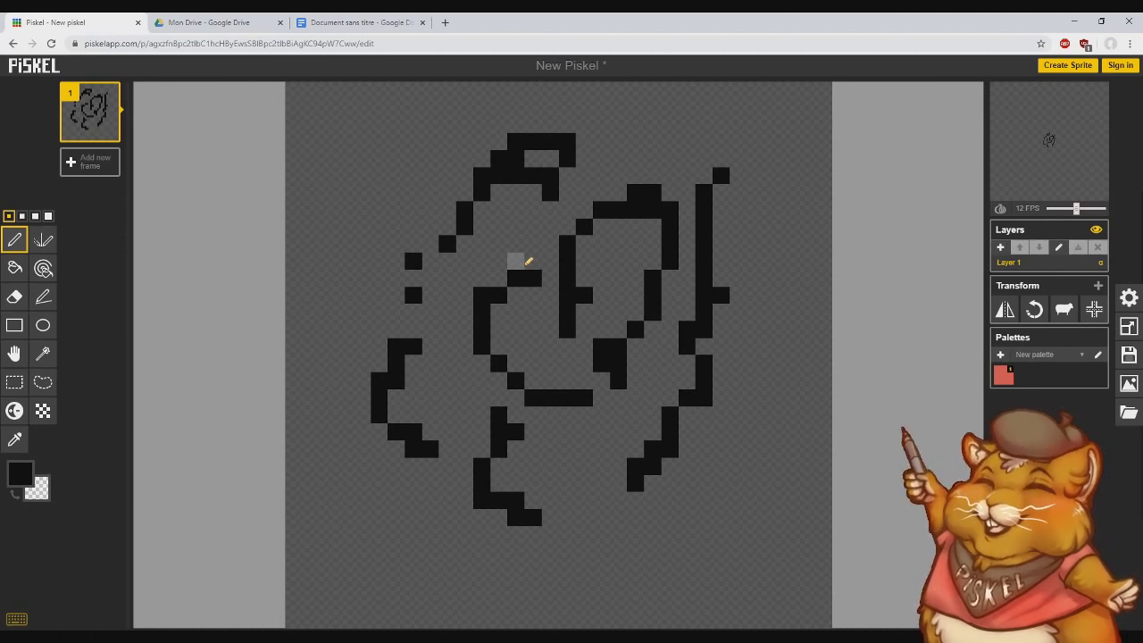
Step: Undo all the black pen strokes one after another until the canvas is empty
{"action": "key", "text": "ctrl+z"}
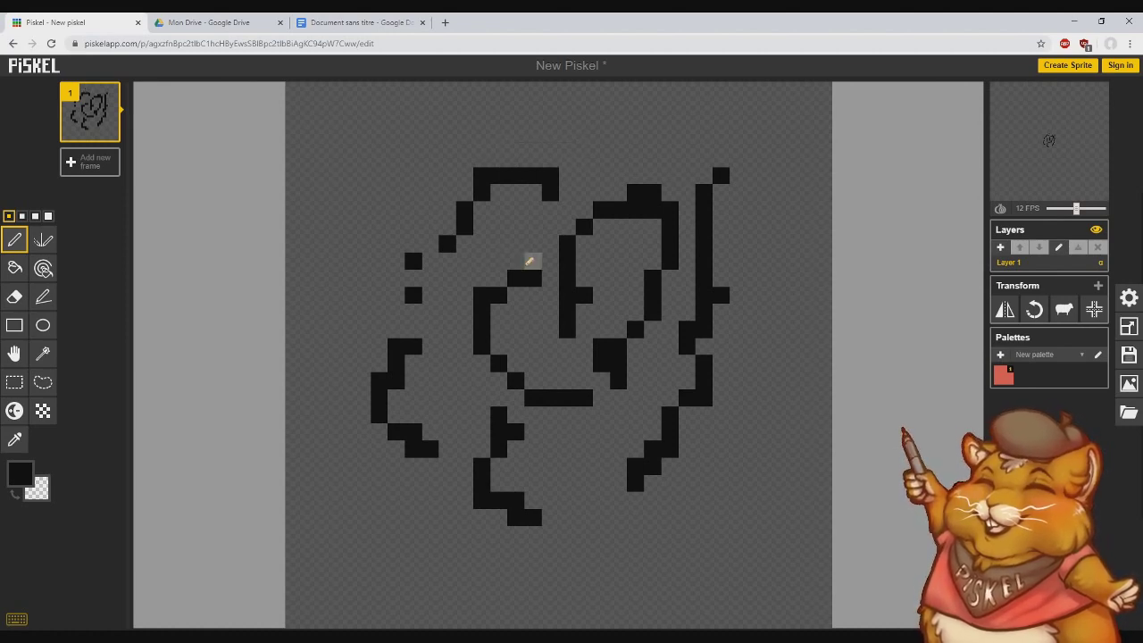
{"action": "key", "text": "ctrl+z"}
{"action": "key", "text": "ctrl+z"}
{"action": "key", "text": "ctrl+z"}
{"action": "key", "text": "ctrl+z"}
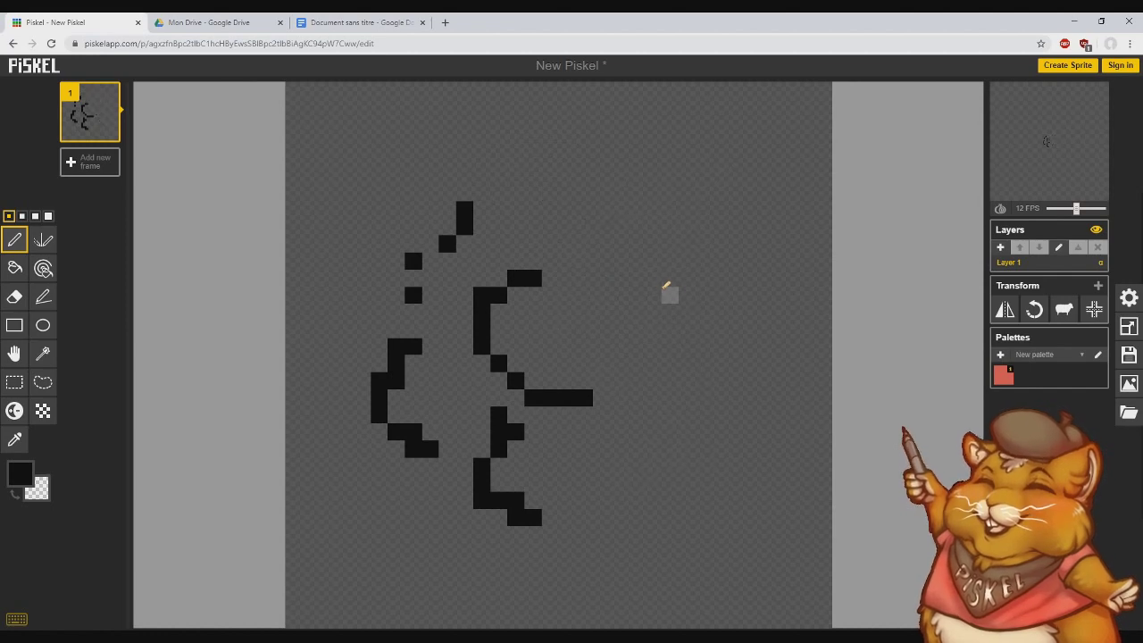
{"action": "key", "text": "ctrl+z"}
{"action": "key", "text": "ctrl+z"}
{"action": "key", "text": "ctrl+z"}
{"action": "key", "text": "ctrl+z"}
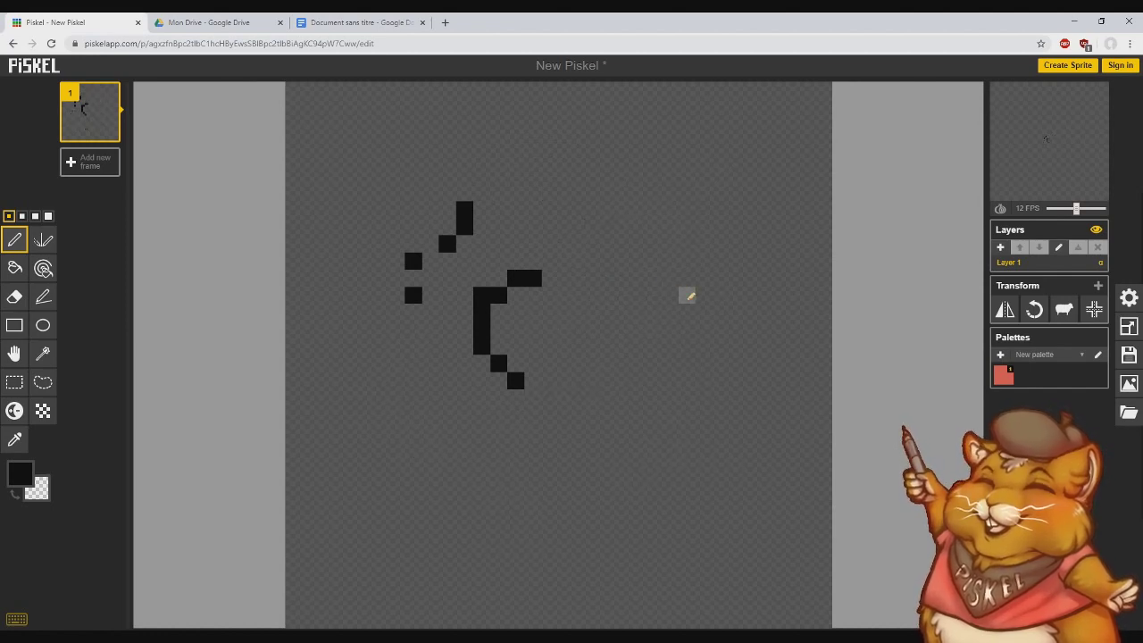
{"action": "key", "text": "ctrl+z"}
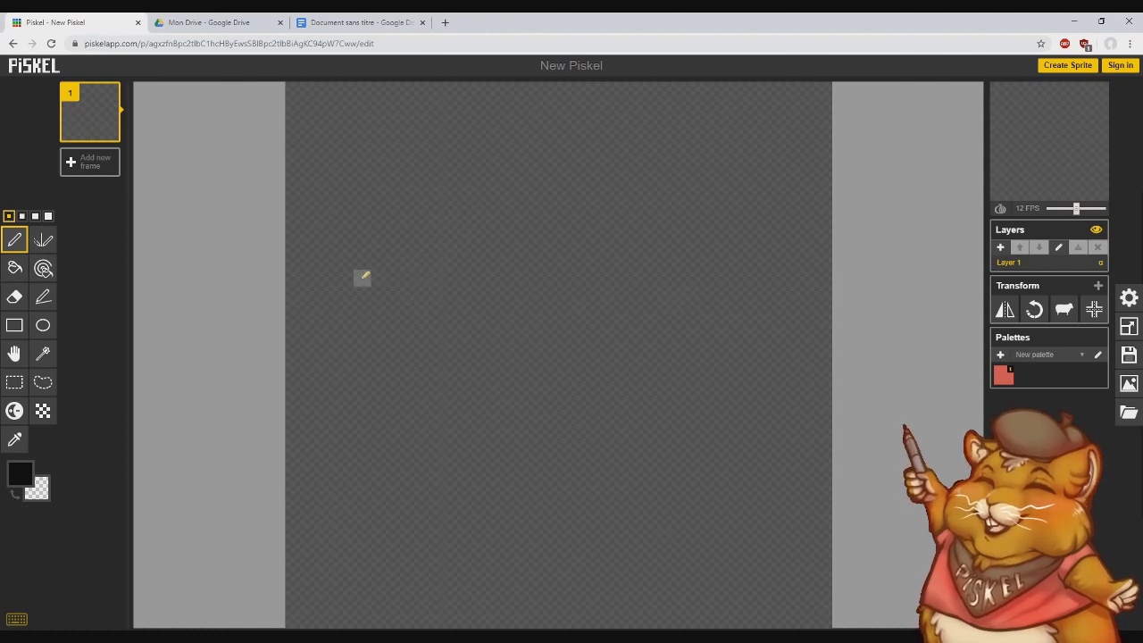
Step: Redo the first few pen strokes and undo them again to clear the canvas
{"action": "key", "text": "ctrl+y"}
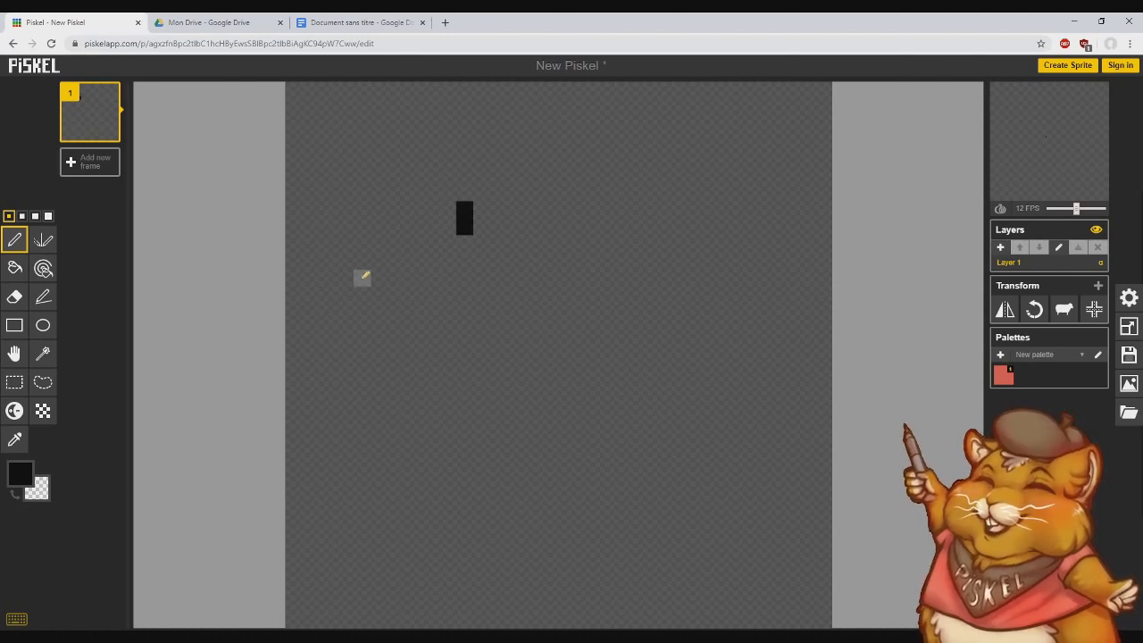
{"action": "key", "text": "ctrl+y"}
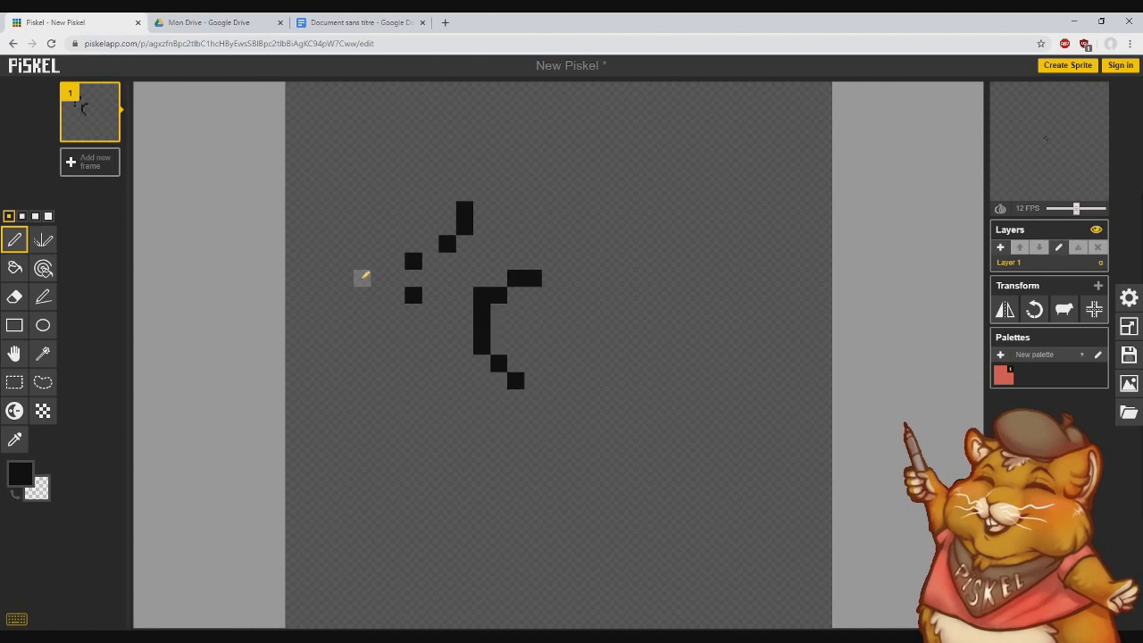
{"action": "key", "text": "ctrl+y"}
{"action": "key", "text": "ctrl+z"}
{"action": "key", "text": "ctrl+z"}
{"action": "key", "text": "ctrl+z"}
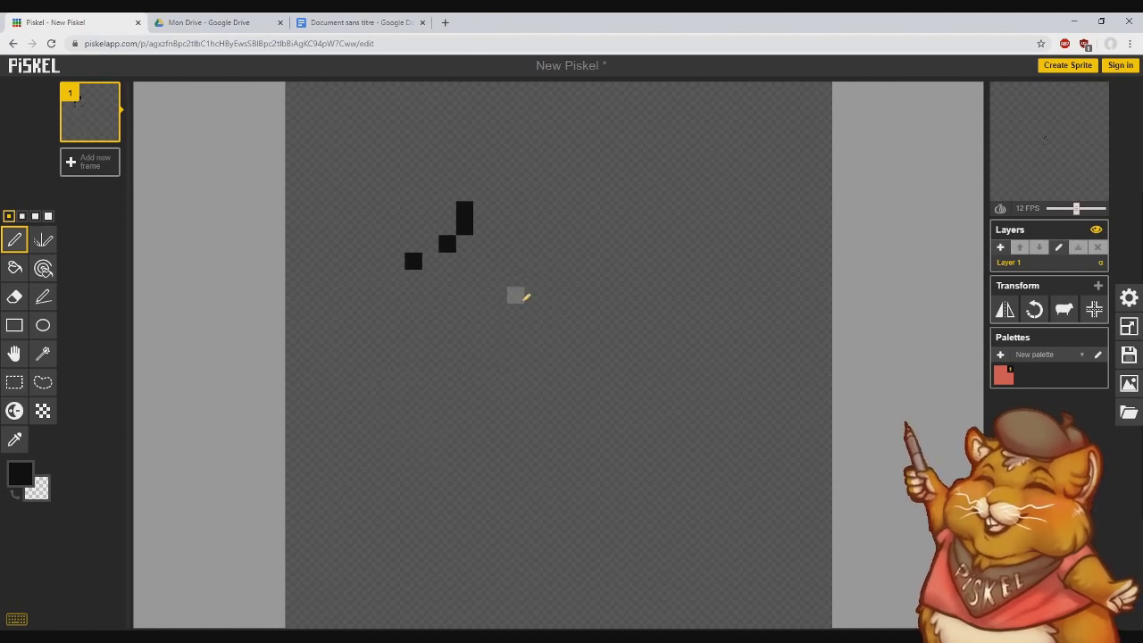
{"action": "key", "text": "ctrl+z"}
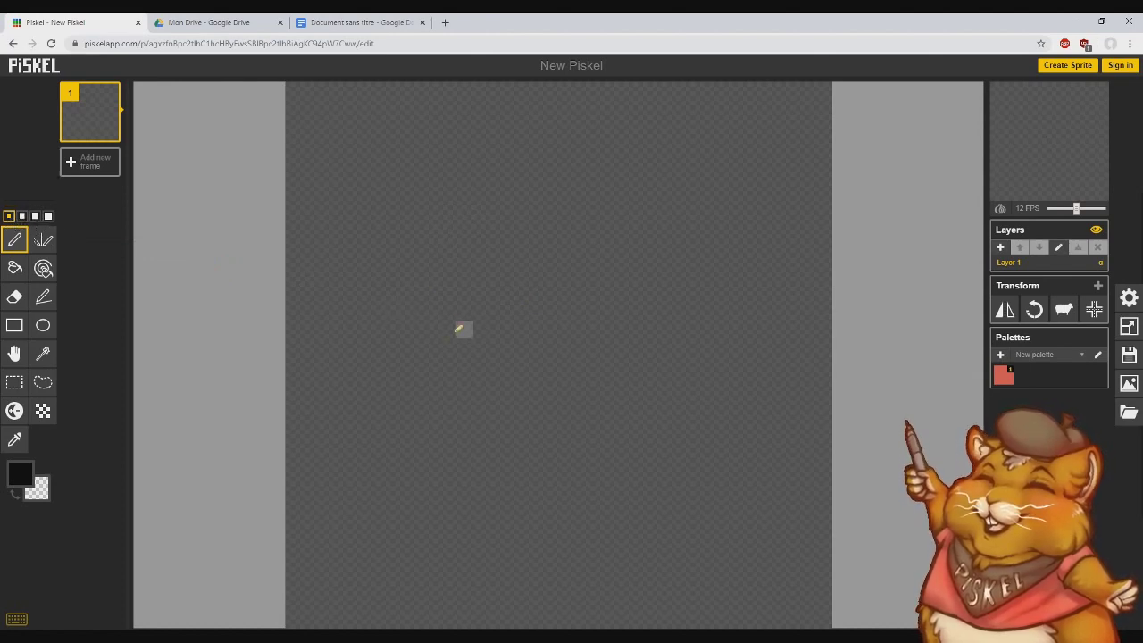
Step: Place one black square on the canvas with each of the four pen sizes, in increasing order from one to four pixels
{"action": "left_click", "coordinate": [344, 364]}
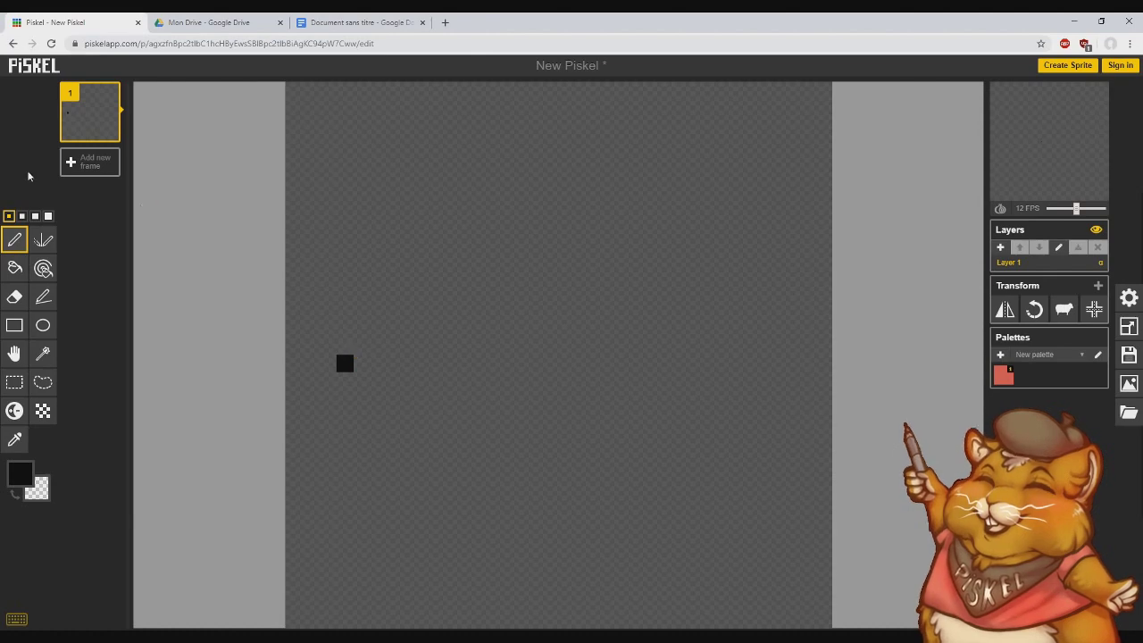
{"action": "left_click", "coordinate": [23, 217]}
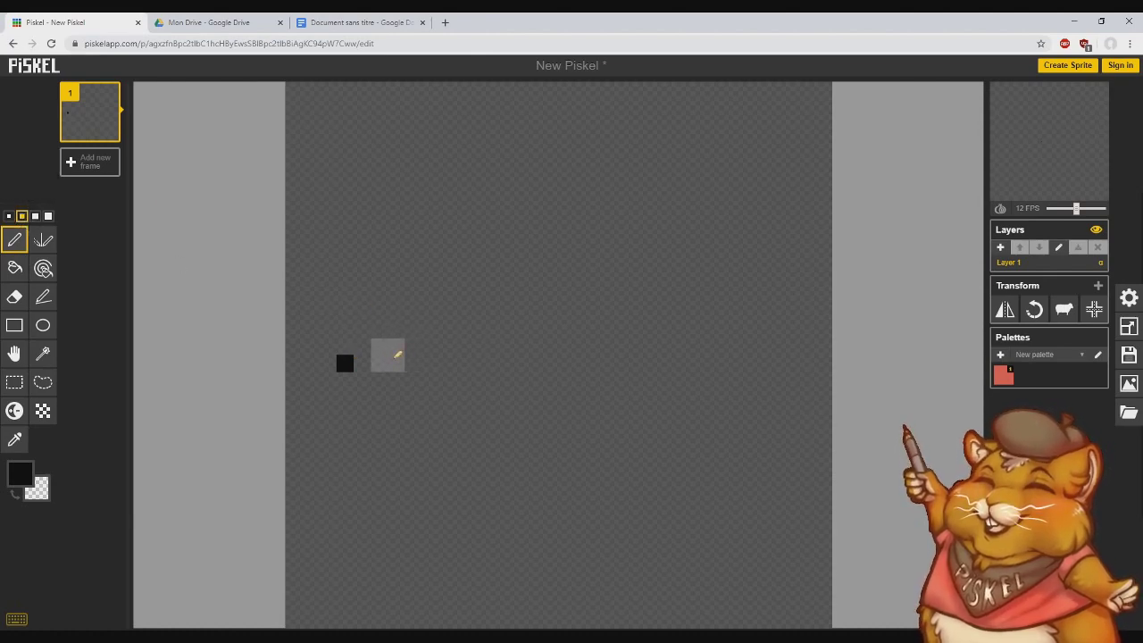
{"action": "left_click", "coordinate": [388, 356]}
{"action": "left_click", "coordinate": [34, 216]}
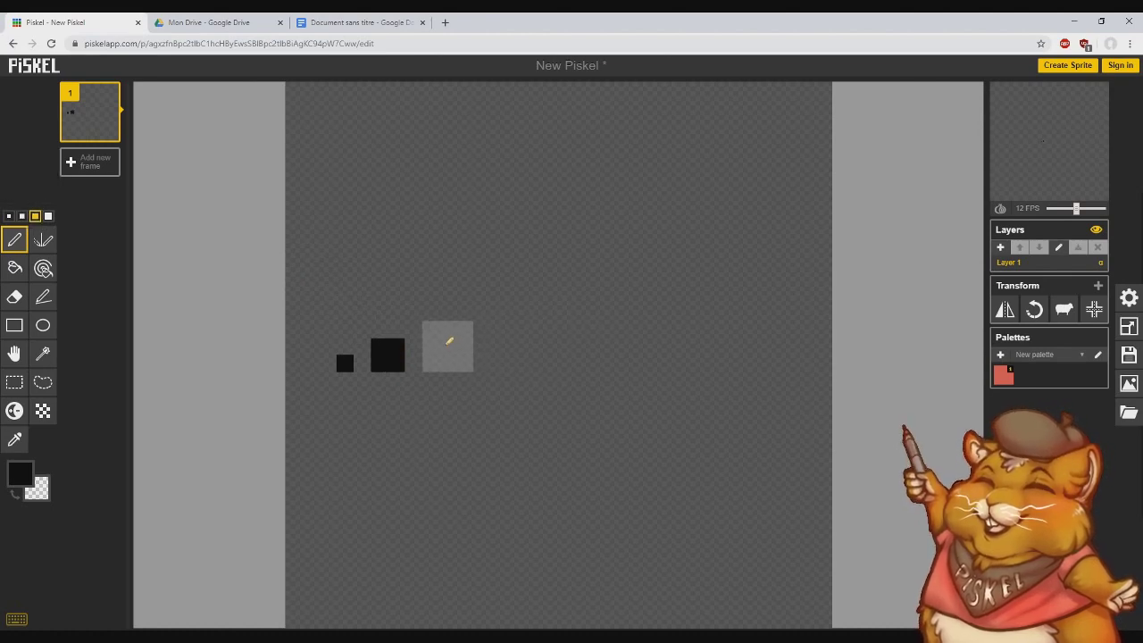
{"action": "left_click", "coordinate": [449, 341]}
{"action": "left_click", "coordinate": [48, 216]}
{"action": "left_click", "coordinate": [536, 341]}
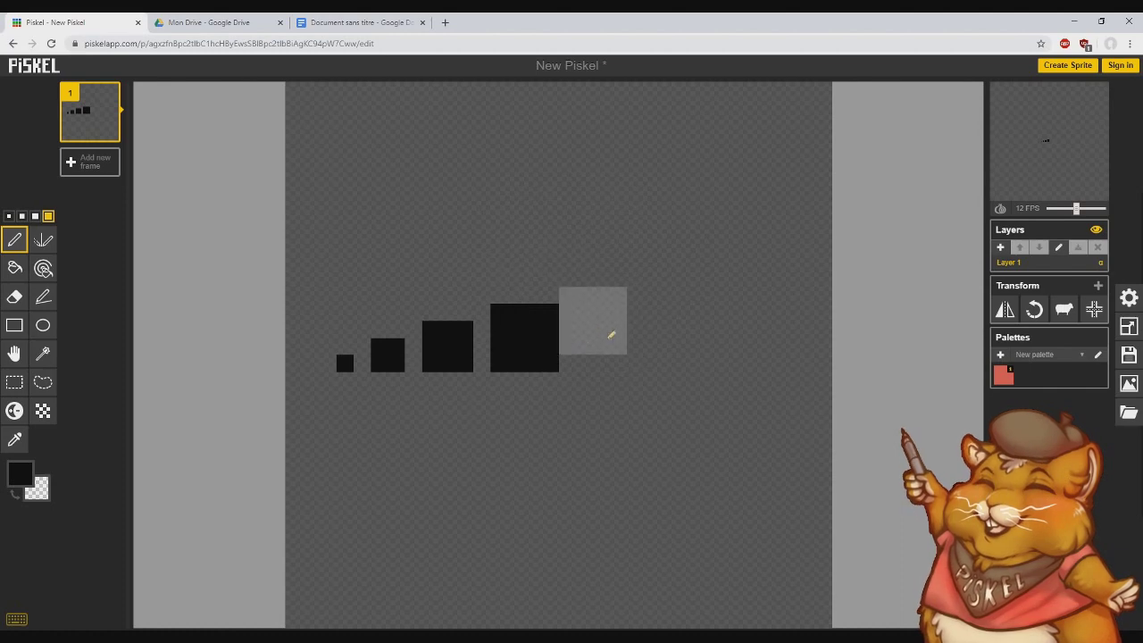
Step: Undo the four black squares of different pen sizes
{"action": "key", "text": "ctrl+z"}
{"action": "key", "text": "ctrl+z"}
{"action": "key", "text": "ctrl+z"}
{"action": "key", "text": "ctrl+z"}
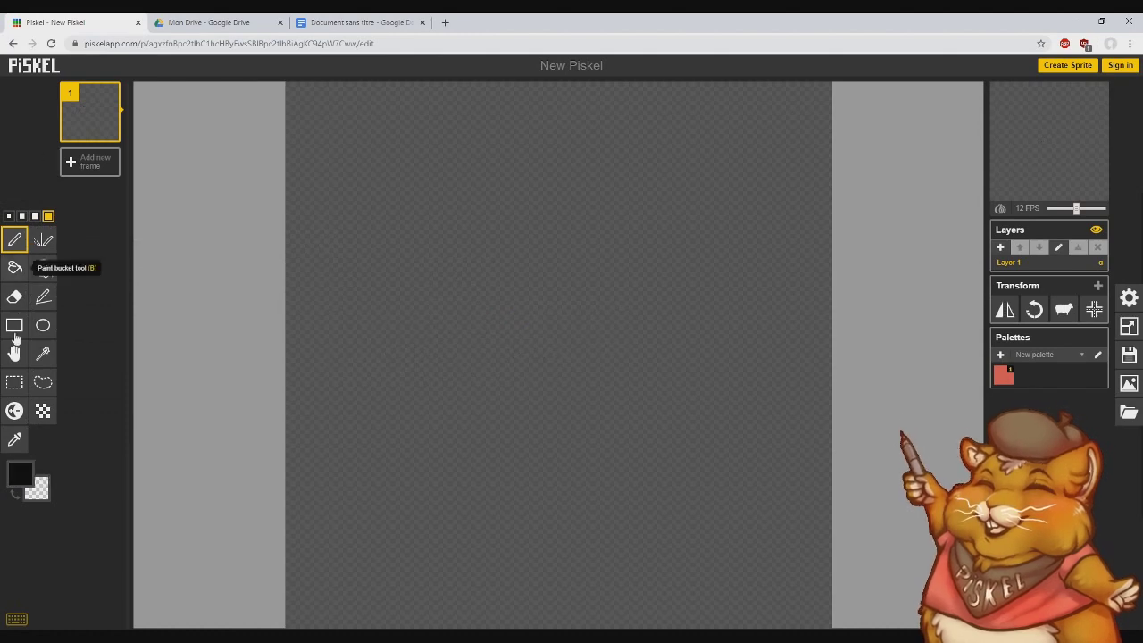
Step: Set the primary drawing colour to the golden brown #c59841
{"action": "left_click", "coordinate": [23, 478]}
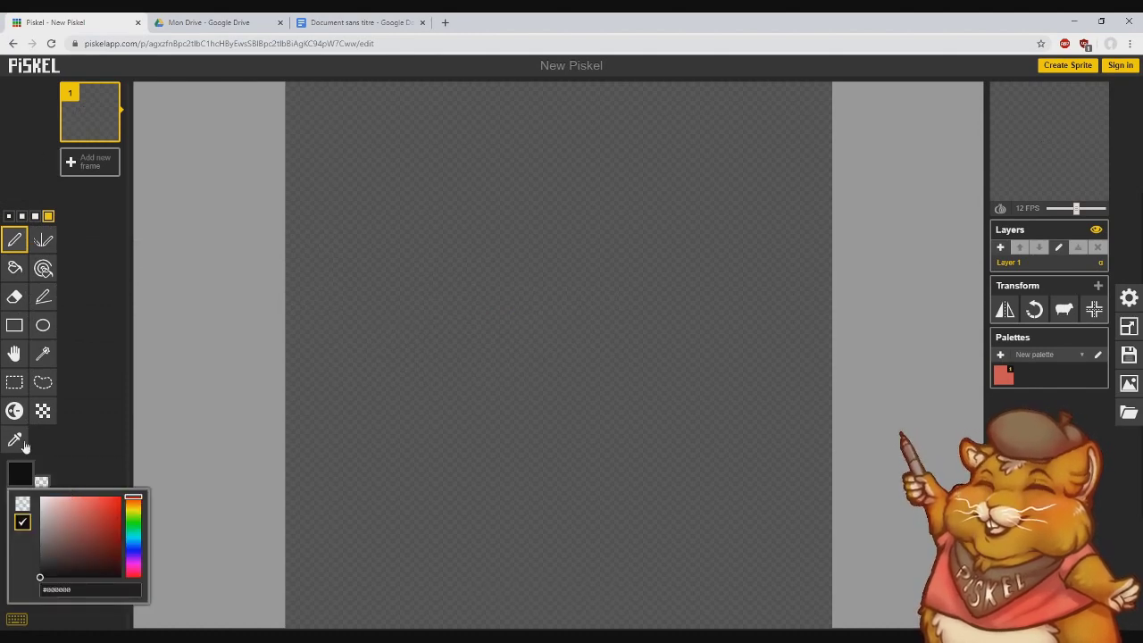
{"action": "left_click", "coordinate": [51, 460]}
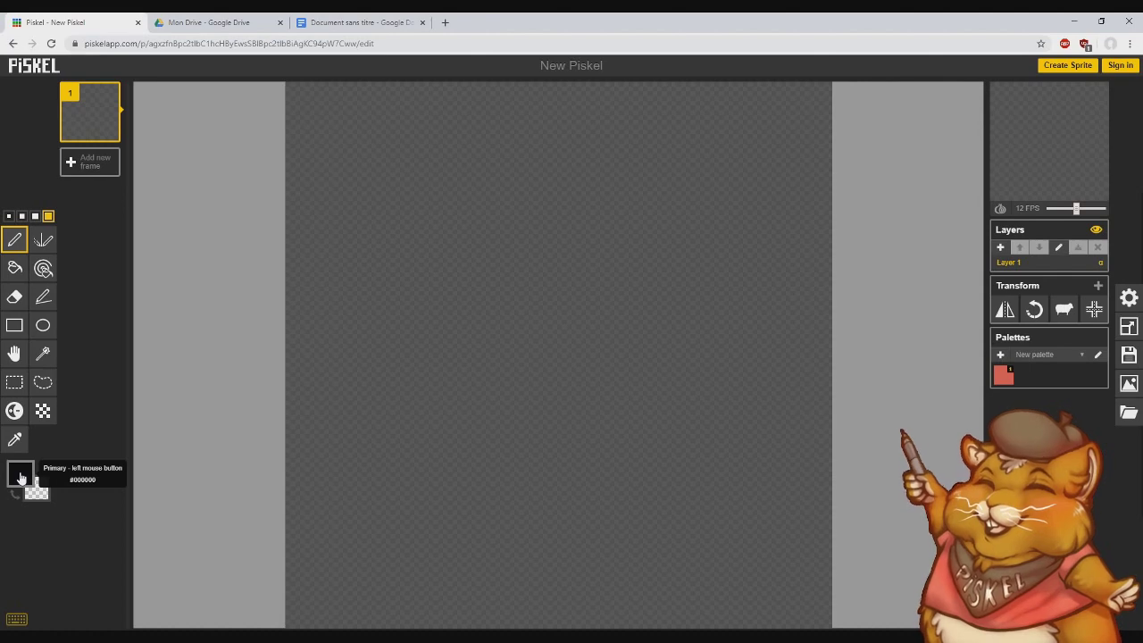
{"action": "left_click", "coordinate": [22, 479]}
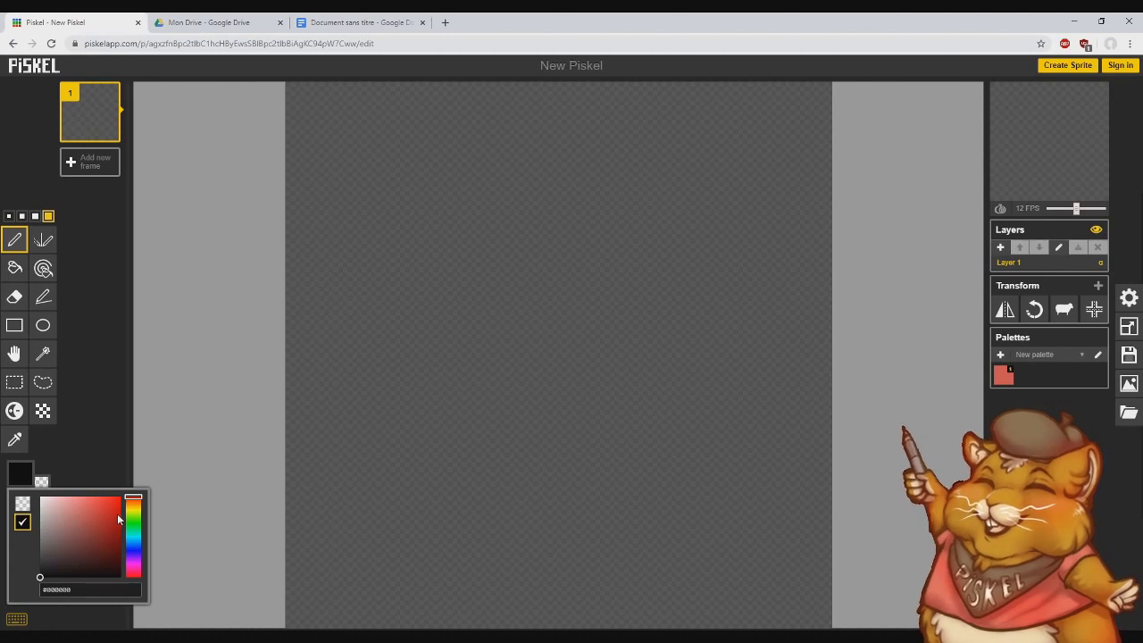
{"action": "mouse_move", "coordinate": [137, 505]}
{"action": "left_mouse_down"}
{"action": "mouse_move", "coordinate": [136, 572]}
{"action": "mouse_move", "coordinate": [137, 503]}
{"action": "mouse_move", "coordinate": [137, 522]}
{"action": "mouse_move", "coordinate": [136, 505]}
{"action": "mouse_move", "coordinate": [70, 540]}
{"action": "mouse_move", "coordinate": [67, 567]}
{"action": "mouse_move", "coordinate": [89, 537]}
{"action": "mouse_move", "coordinate": [43, 502]}
{"action": "mouse_move", "coordinate": [48, 561]}
{"action": "mouse_move", "coordinate": [113, 508]}
{"action": "mouse_move", "coordinate": [125, 571]}
{"action": "mouse_move", "coordinate": [113, 532]}
{"action": "mouse_move", "coordinate": [66, 501]}
{"action": "mouse_move", "coordinate": [100, 525]}
{"action": "left_mouse_up"}
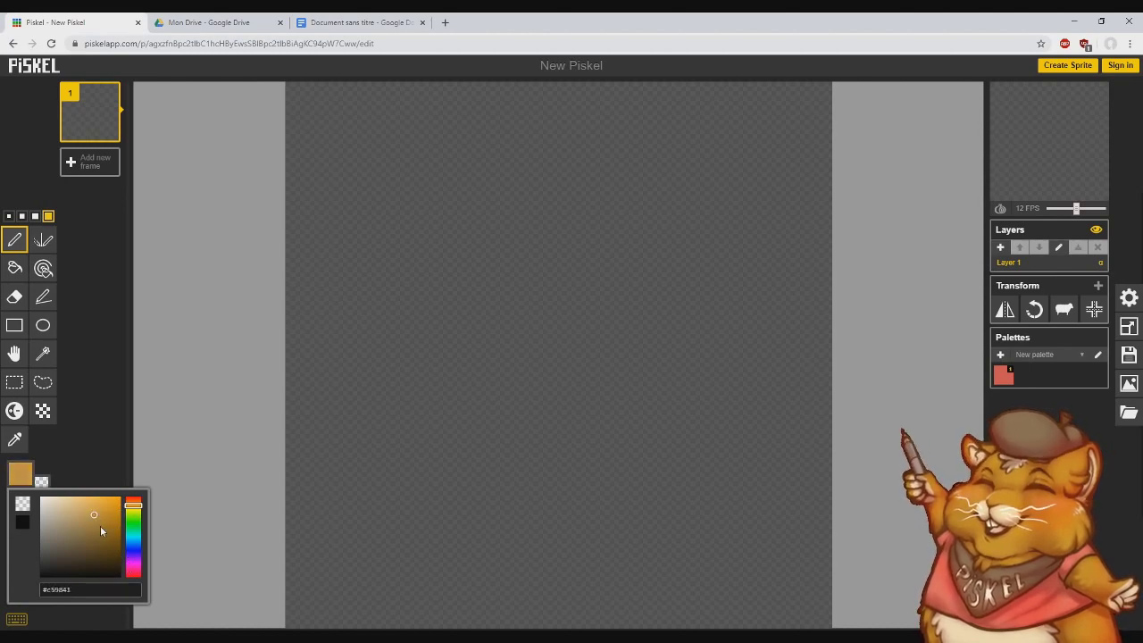
Step: Set the pen size to one pixel, draw a freehand golden-brown line in the middle of the canvas, and undo it
{"action": "left_click", "coordinate": [9, 216]}
{"action": "mouse_move", "coordinate": [429, 259]}
{"action": "left_mouse_down"}
{"action": "mouse_move", "coordinate": [408, 327]}
{"action": "mouse_move", "coordinate": [497, 380]}
{"action": "mouse_move", "coordinate": [497, 329]}
{"action": "left_mouse_up"}
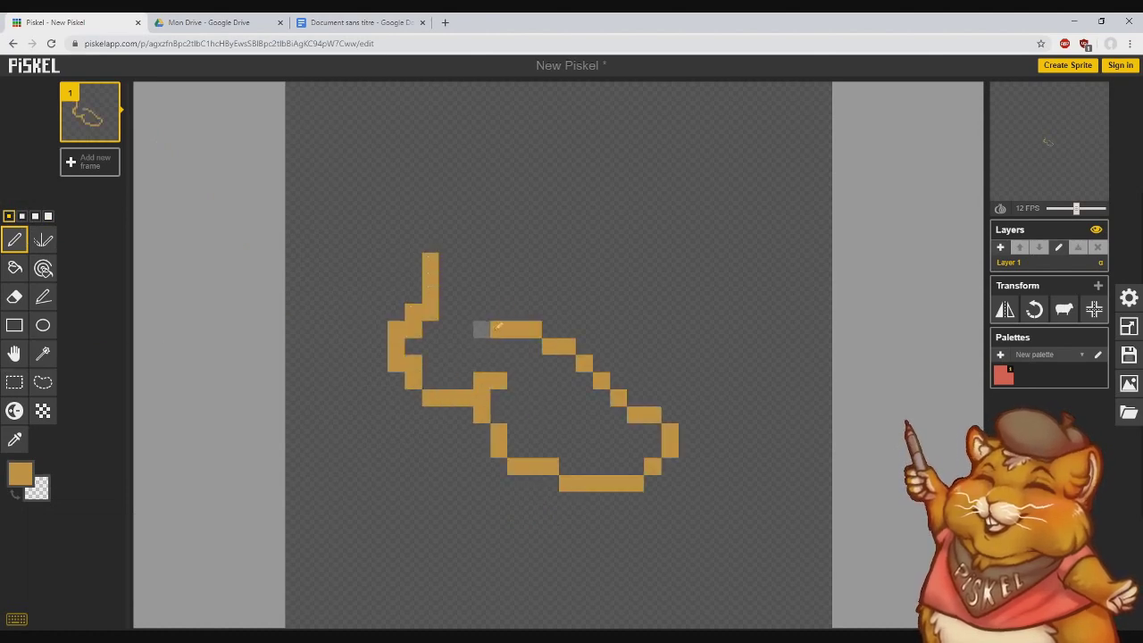
{"action": "key", "text": "ctrl+z"}
{"action": "key", "text": "ctrl+z"}
{"action": "key", "text": "ctrl+z"}
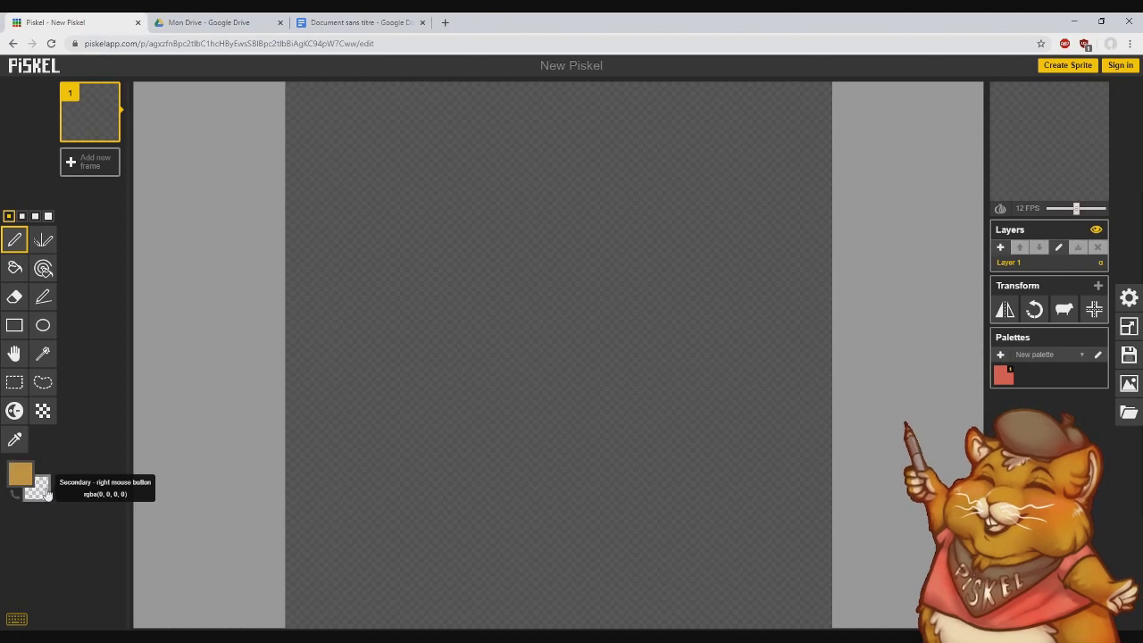
Step: Set the secondary drawing colour to a dark red
{"action": "left_click", "coordinate": [42, 493]}
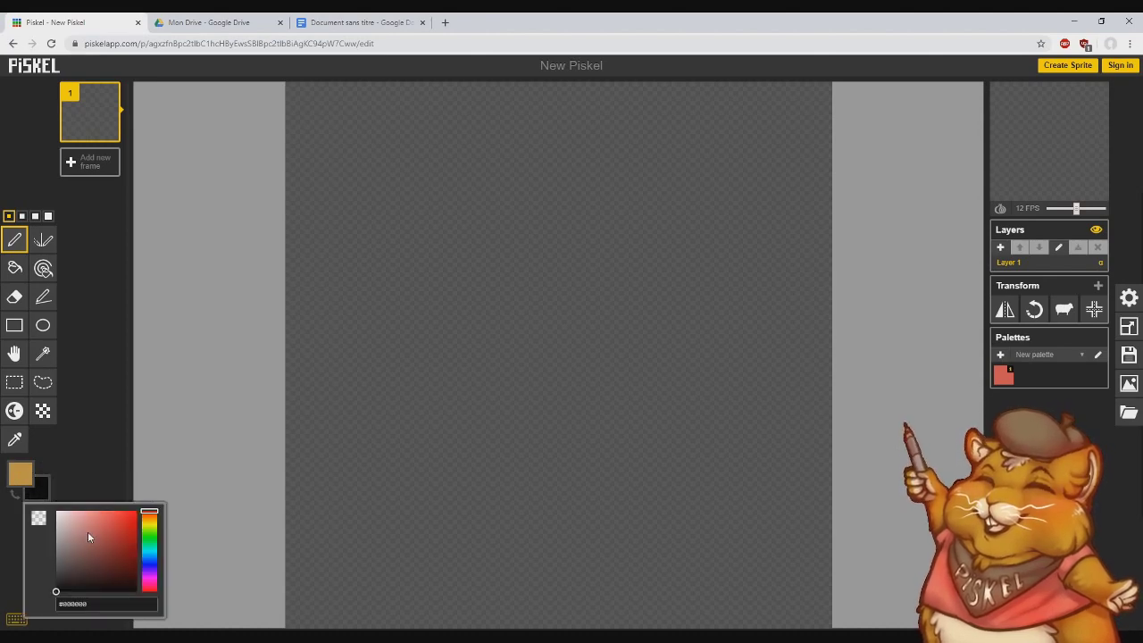
{"action": "left_click", "coordinate": [119, 538]}
{"action": "left_click_drag", "start_coordinate": [119, 538], "coordinate": [121, 580]}
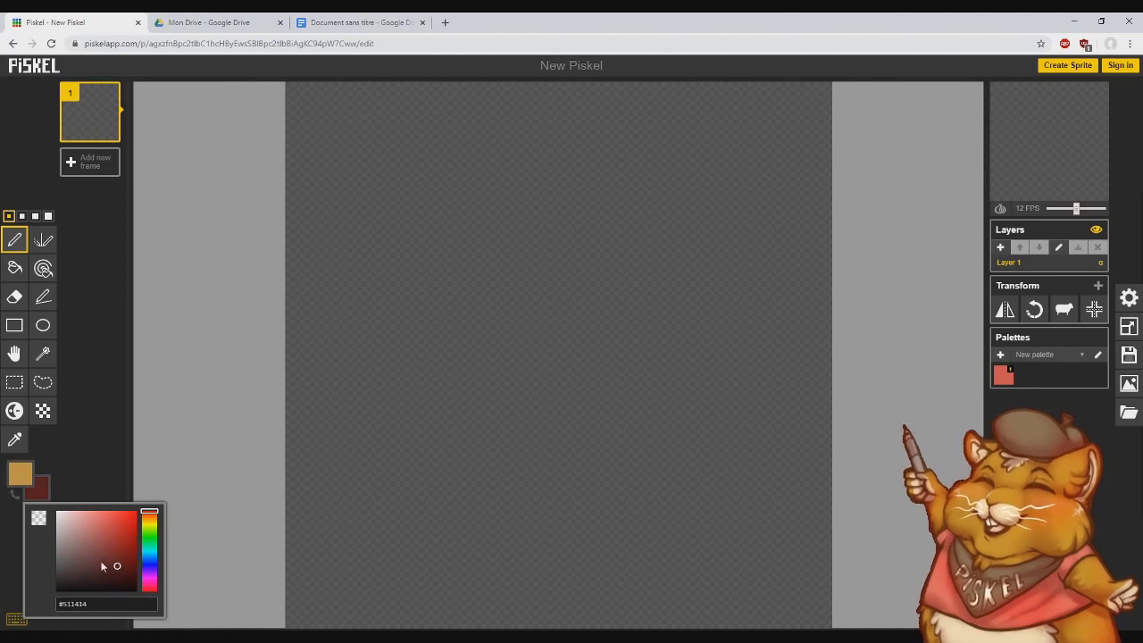
{"action": "left_click", "coordinate": [102, 459]}
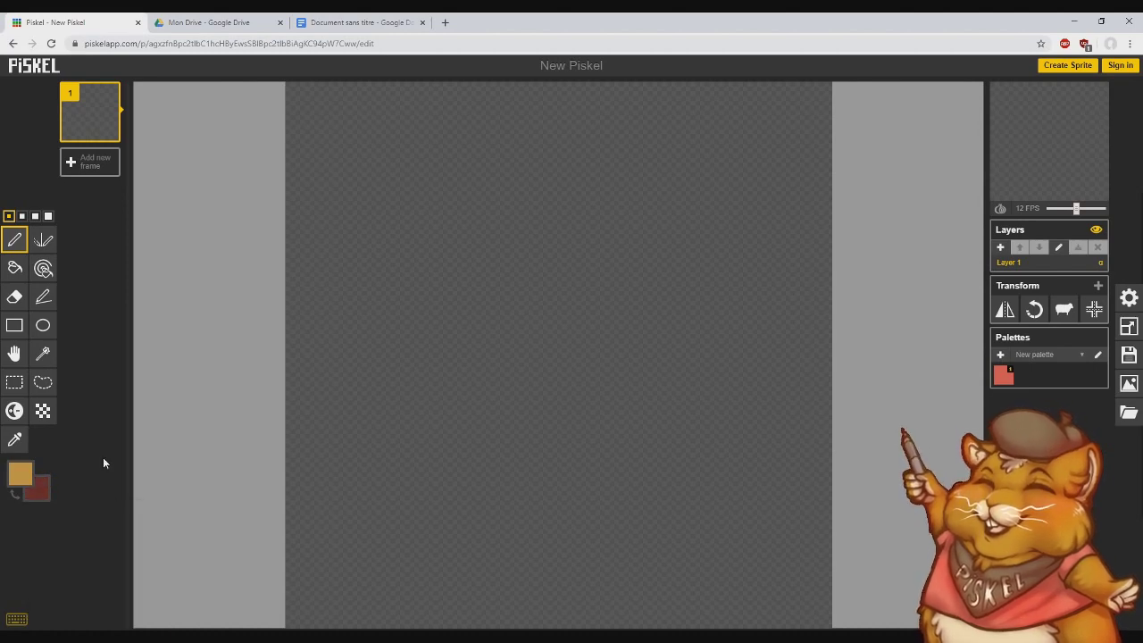
Step: Swap the primary and secondary colours back and forth, ending with golden brown as primary and dark red as secondary
{"action": "left_click", "coordinate": [15, 497]}
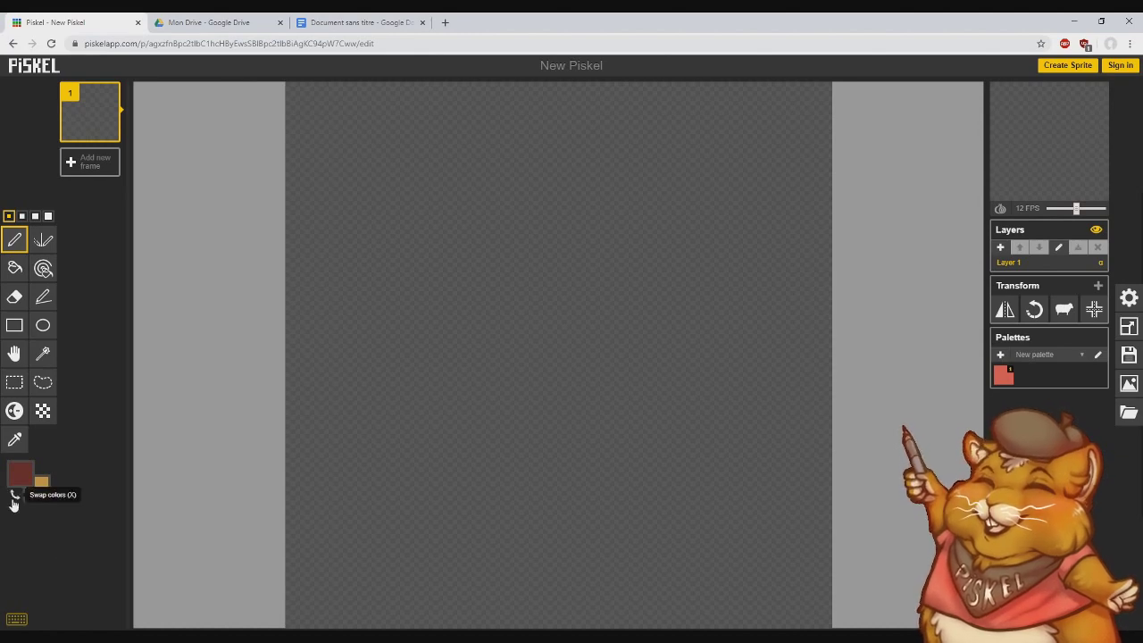
{"action": "left_click", "coordinate": [15, 500]}
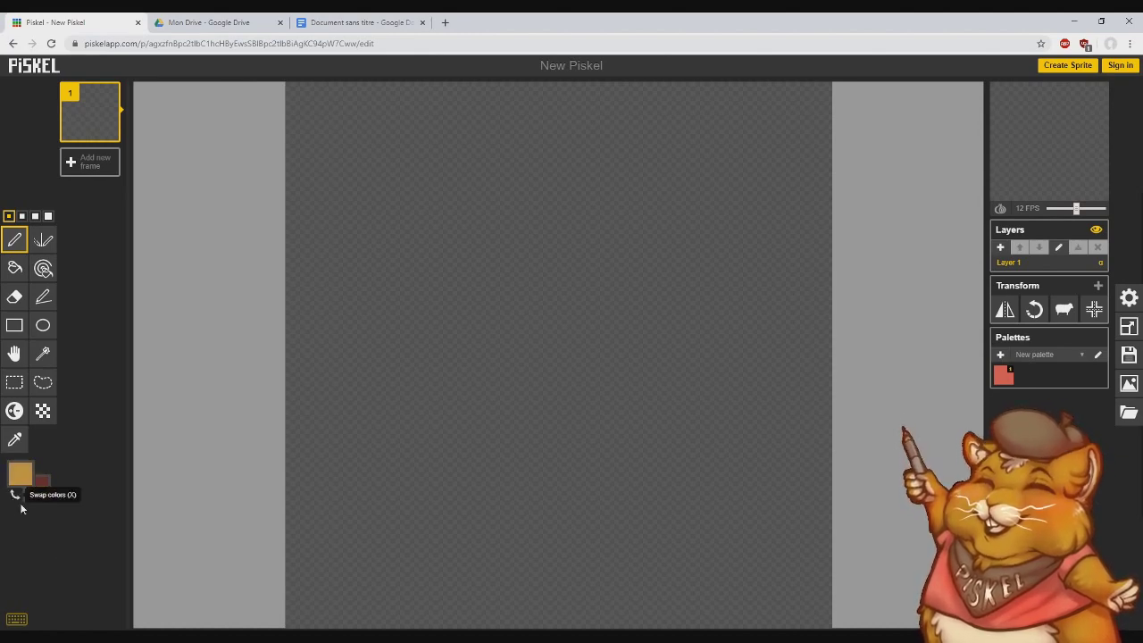
{"action": "left_click", "coordinate": [15, 500]}
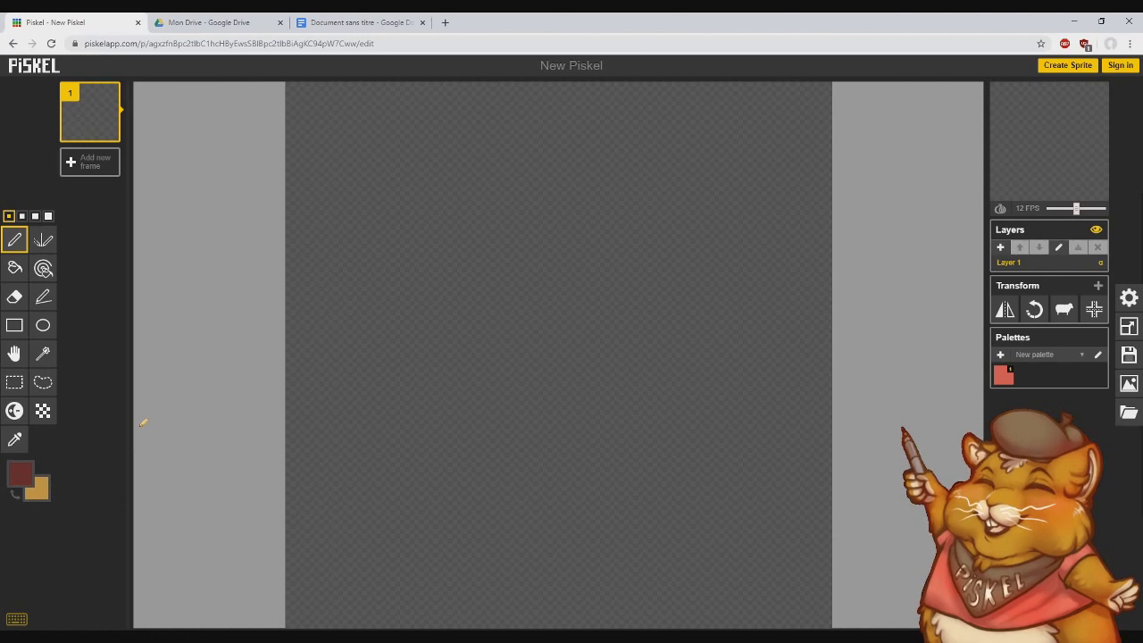
{"action": "key", "text": "x"}
{"action": "key", "text": "x"}
{"action": "key", "text": "x"}
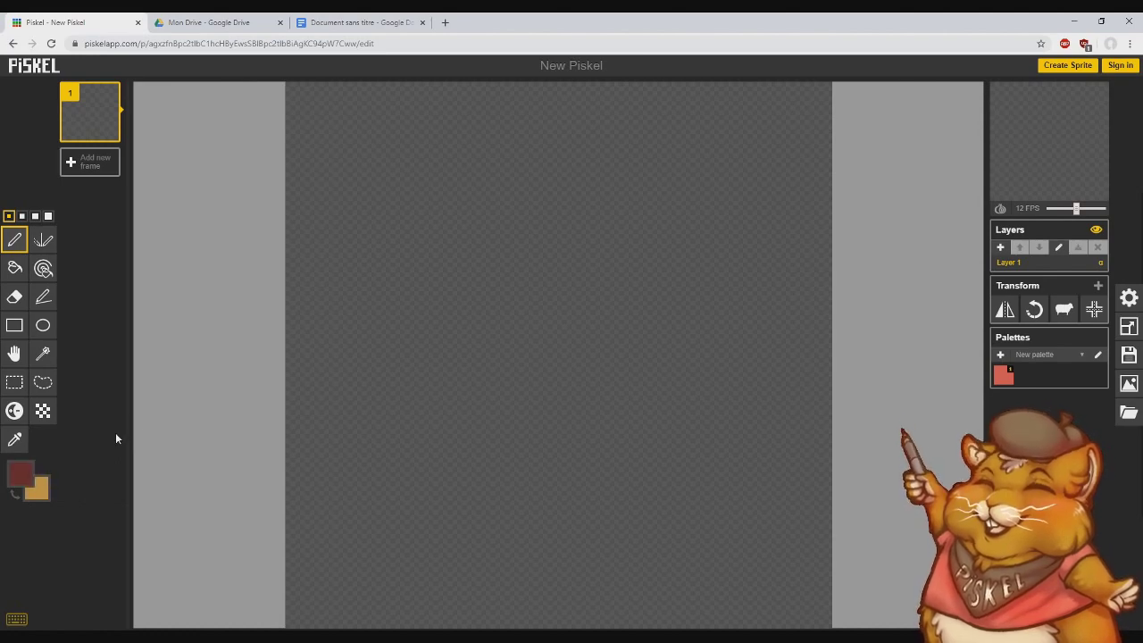
{"action": "key", "text": "x"}
{"action": "key", "text": "x"}
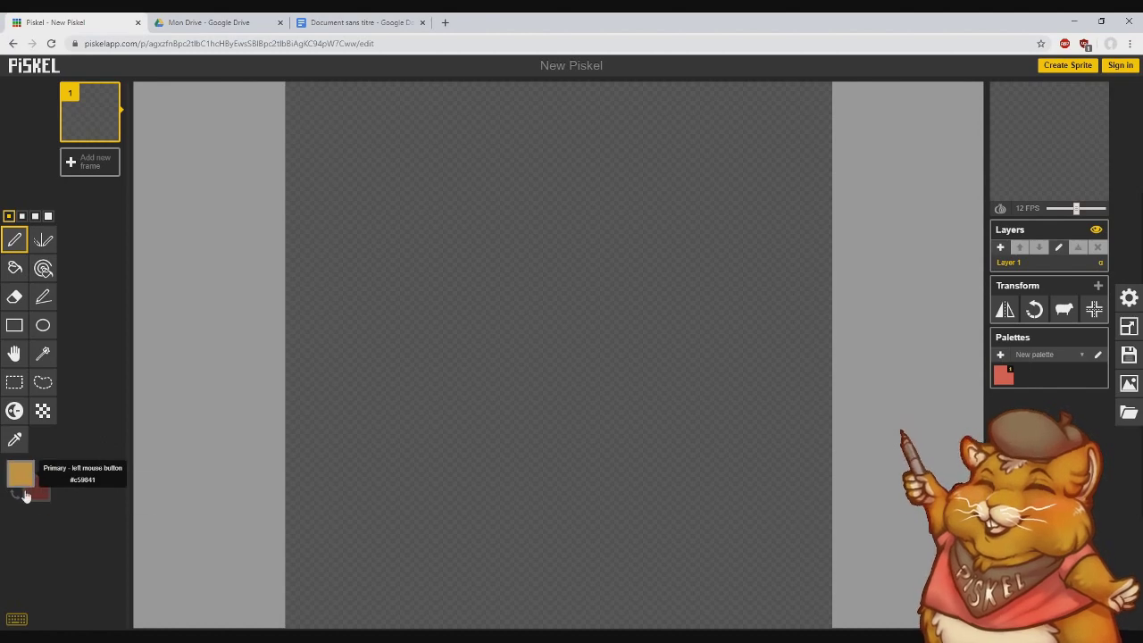
Step: Draw a freehand patch with the Dithering tool in the golden-brown and dark-red colours, and undo it
{"action": "left_click", "coordinate": [43, 411]}
{"action": "mouse_move", "coordinate": [395, 278]}
{"action": "left_mouse_down"}
{"action": "mouse_move", "coordinate": [419, 329]}
{"action": "mouse_move", "coordinate": [538, 270]}
{"action": "mouse_move", "coordinate": [435, 336]}
{"action": "mouse_move", "coordinate": [440, 322]}
{"action": "mouse_move", "coordinate": [481, 323]}
{"action": "mouse_move", "coordinate": [467, 322]}
{"action": "mouse_move", "coordinate": [431, 375]}
{"action": "mouse_move", "coordinate": [486, 362]}
{"action": "left_mouse_up"}
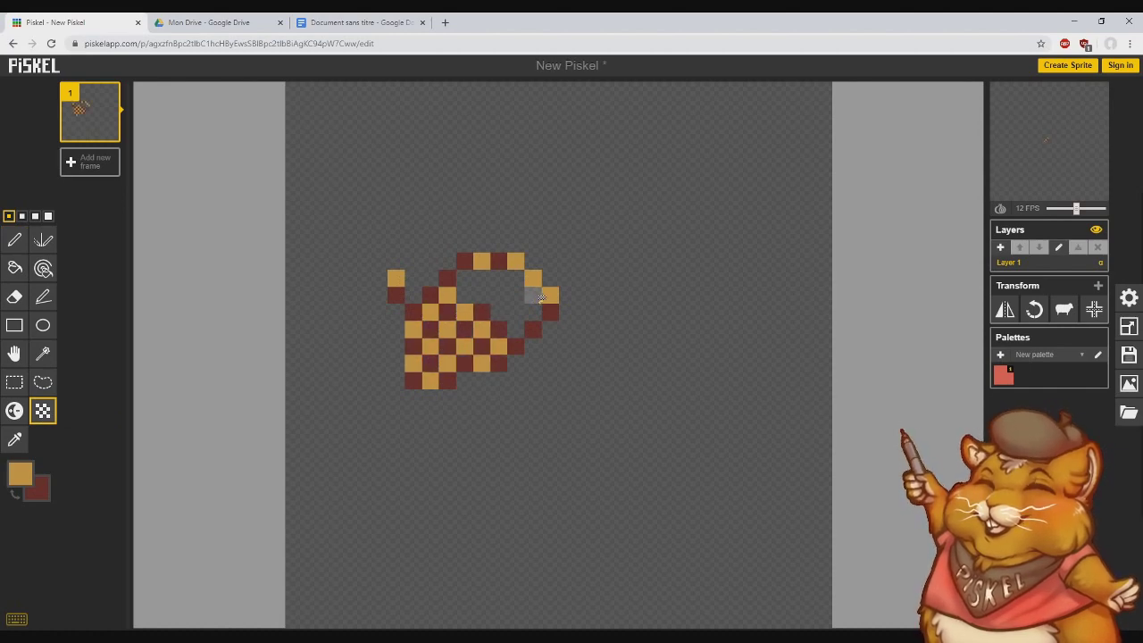
{"action": "key", "text": "ctrl+z"}
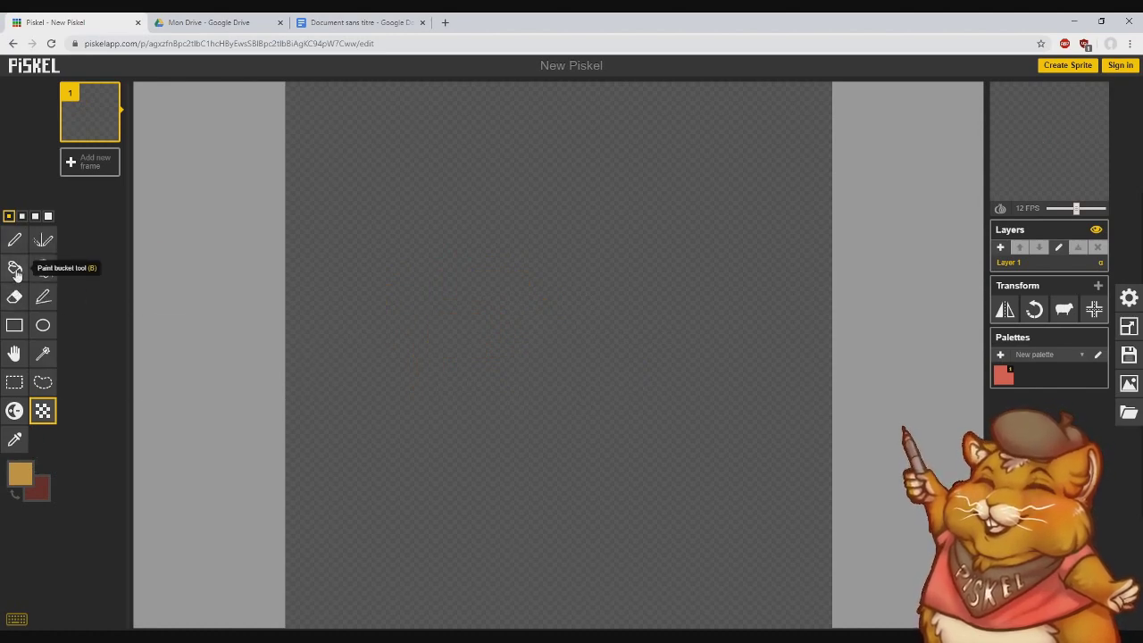
Step: Draw a short freehand golden-brown stroke with the Pen tool near the canvas centre, and undo it
{"action": "left_click", "coordinate": [13, 245]}
{"action": "left_click_drag", "start_coordinate": [447, 344], "coordinate": [547, 411]}
{"action": "key", "text": "ctrl+z"}
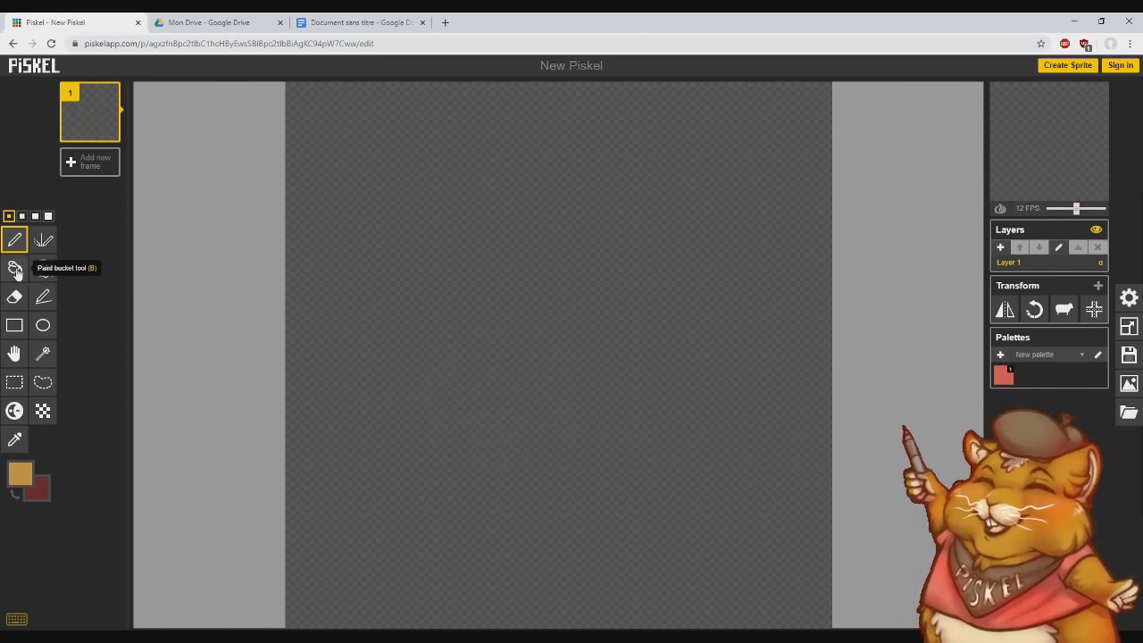
Step: Draw a large freehand golden-brown circle outline, fill it with the same colour using the Paint bucket, and undo both
{"action": "left_click", "coordinate": [15, 269]}
{"action": "left_click", "coordinate": [14, 242]}
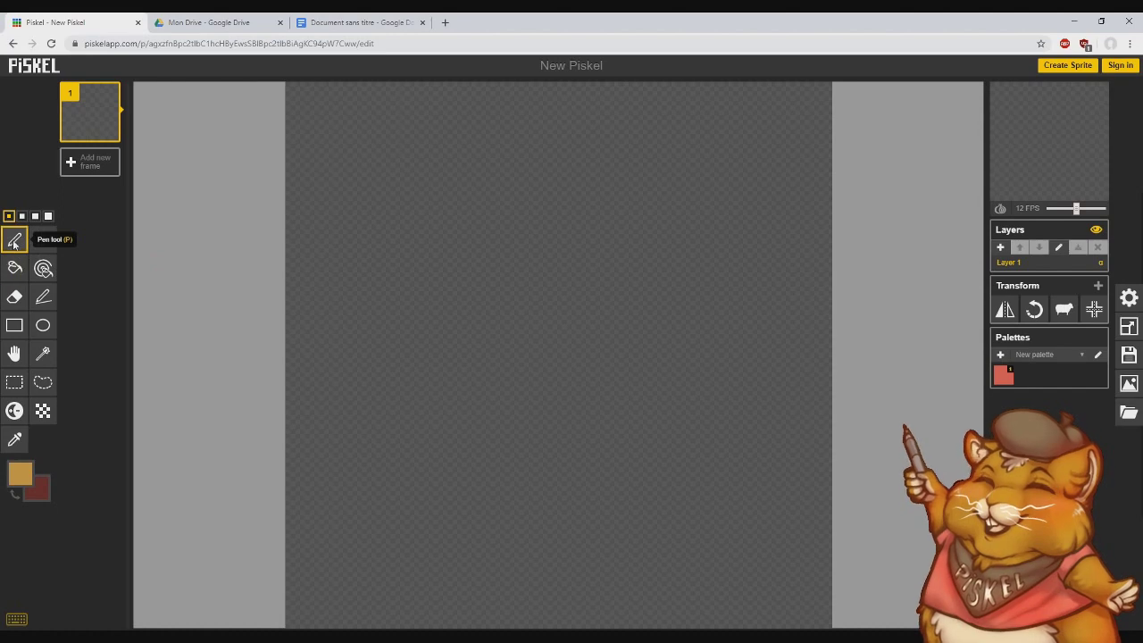
{"action": "mouse_move", "coordinate": [534, 193]}
{"action": "left_mouse_down"}
{"action": "mouse_move", "coordinate": [439, 213]}
{"action": "mouse_move", "coordinate": [346, 318]}
{"action": "mouse_move", "coordinate": [349, 434]}
{"action": "mouse_move", "coordinate": [505, 544]}
{"action": "mouse_move", "coordinate": [636, 462]}
{"action": "mouse_move", "coordinate": [654, 300]}
{"action": "mouse_move", "coordinate": [608, 238]}
{"action": "mouse_move", "coordinate": [528, 190]}
{"action": "left_mouse_up"}
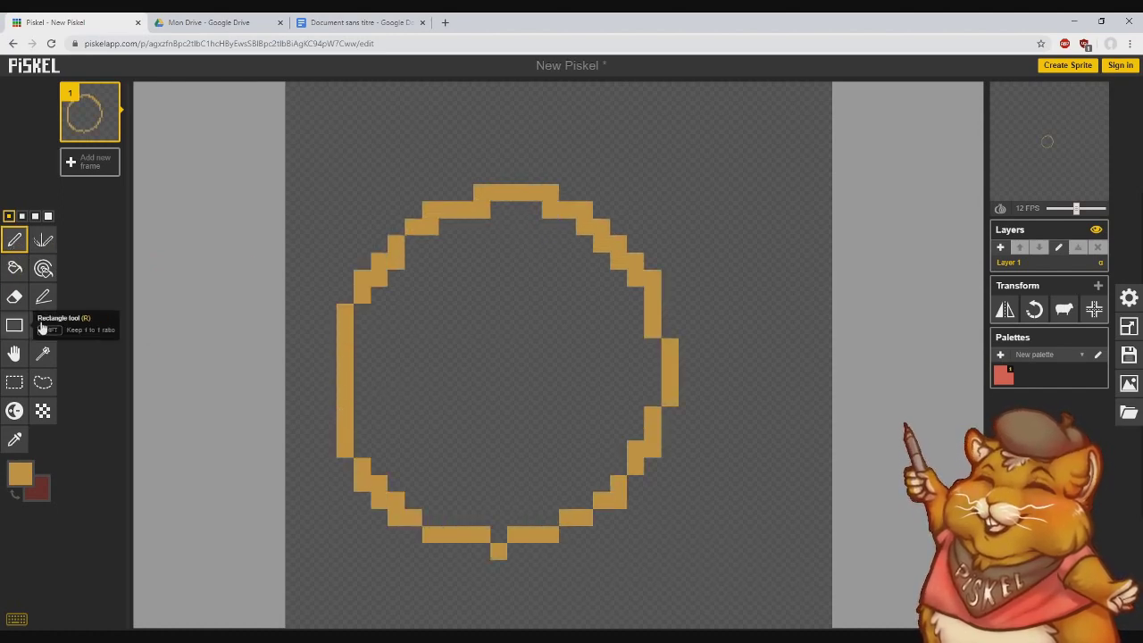
{"action": "left_click", "coordinate": [14, 268]}
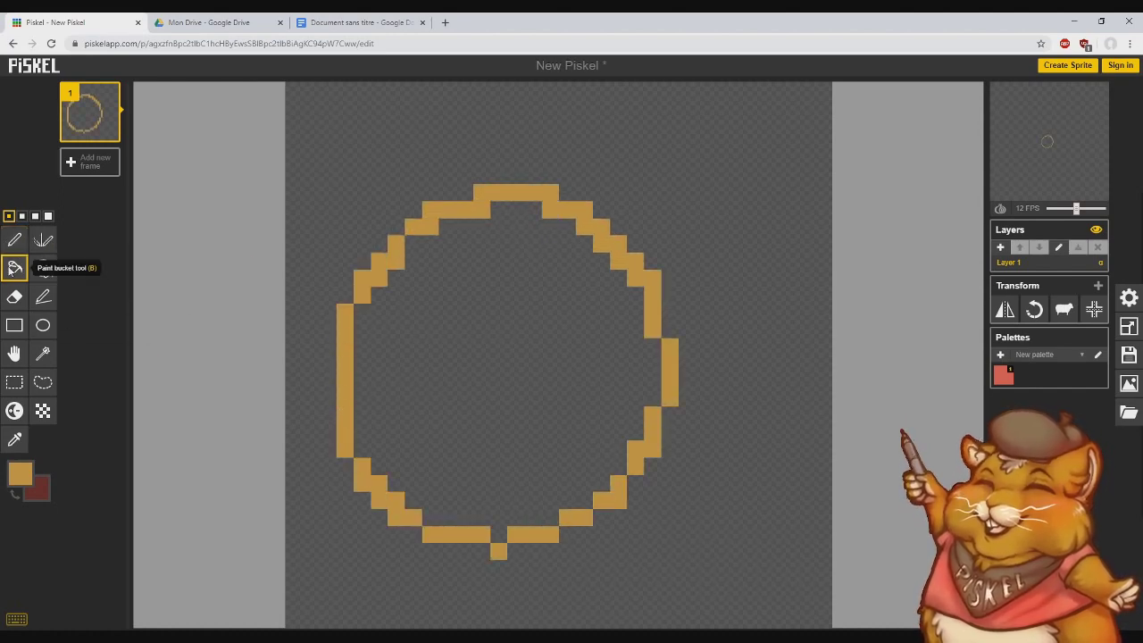
{"action": "left_click", "coordinate": [465, 346]}
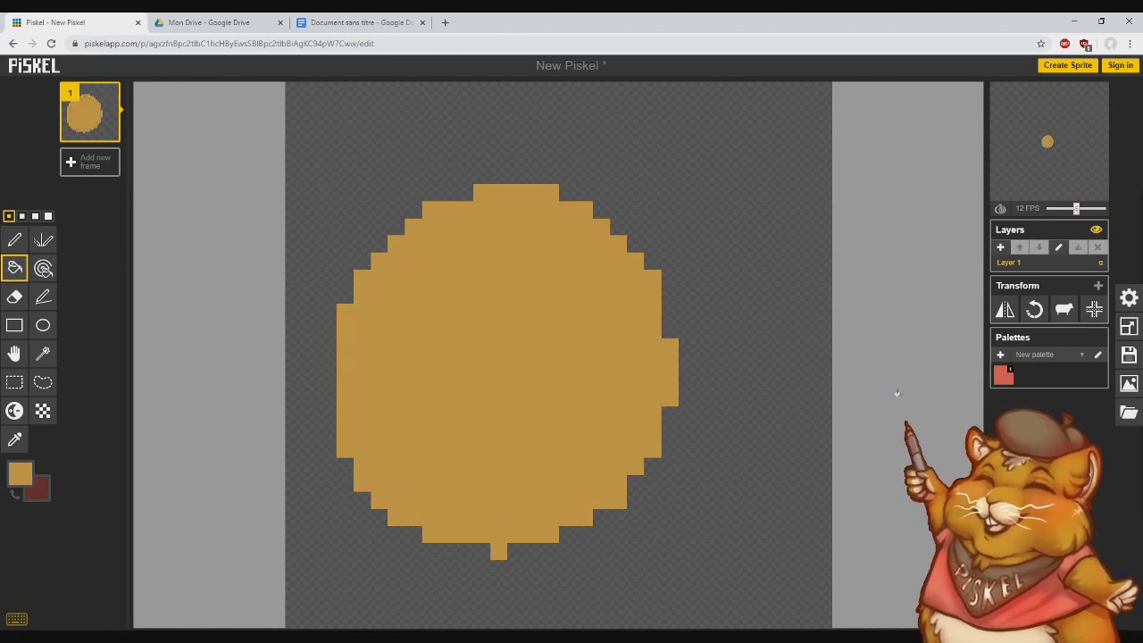
{"action": "key", "text": "ctrl+z"}
{"action": "key", "text": "ctrl+z"}
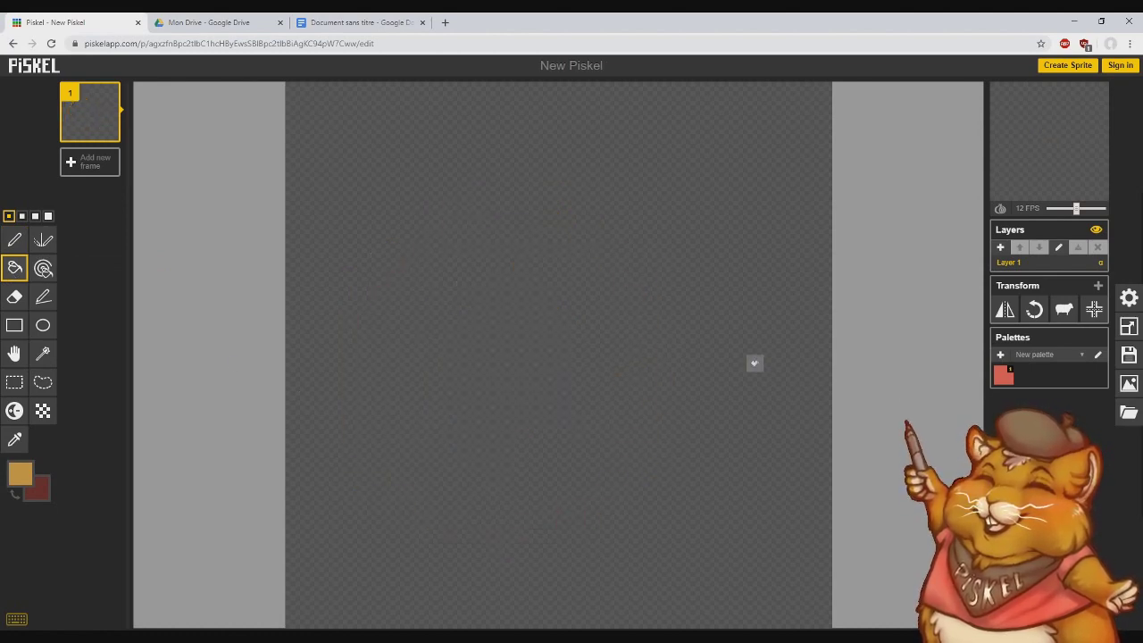
Step: Draw a small closed golden-brown outline, try the Paint bucket inside it and on the background around it, and undo everything
{"action": "left_click", "coordinate": [15, 240]}
{"action": "mouse_move", "coordinate": [581, 304]}
{"action": "left_mouse_down"}
{"action": "mouse_move", "coordinate": [451, 299]}
{"action": "mouse_move", "coordinate": [616, 386]}
{"action": "mouse_move", "coordinate": [531, 287]}
{"action": "left_mouse_up"}
{"action": "left_click", "coordinate": [16, 268]}
{"action": "left_click", "coordinate": [527, 379]}
{"action": "key", "text": "ctrl+z"}
{"action": "left_click", "coordinate": [709, 238]}
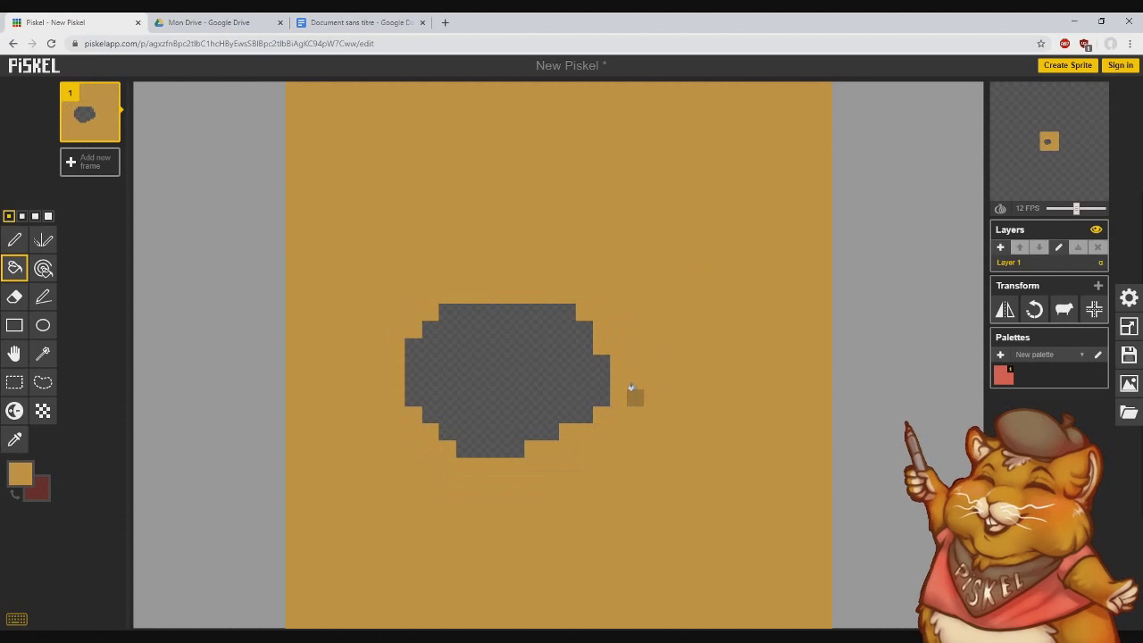
{"action": "key", "text": "ctrl+z"}
{"action": "key", "text": "ctrl+z"}
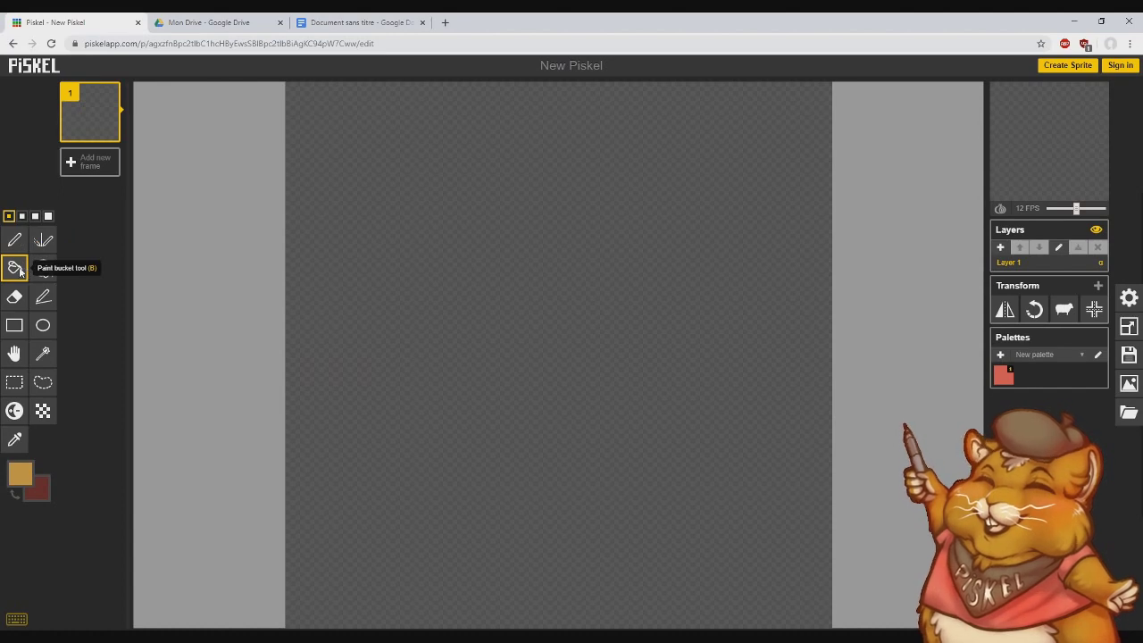
Step: Fill the entire empty canvas with golden brown using the Paint bucket, and undo the fill
{"action": "left_click", "coordinate": [533, 278]}
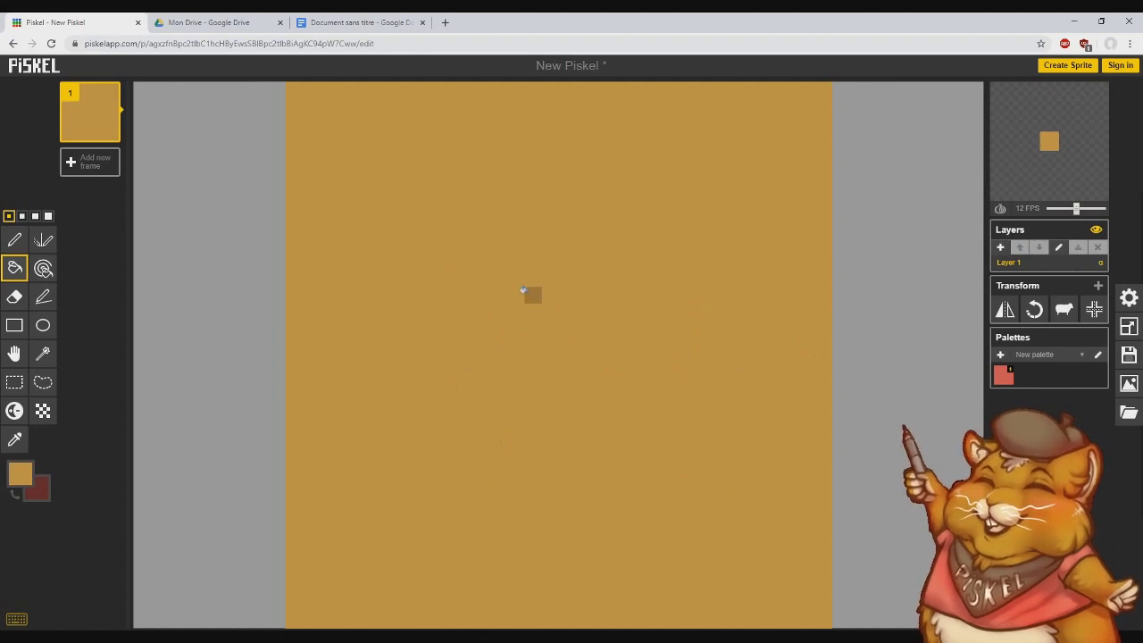
{"action": "key", "text": "ctrl+z"}
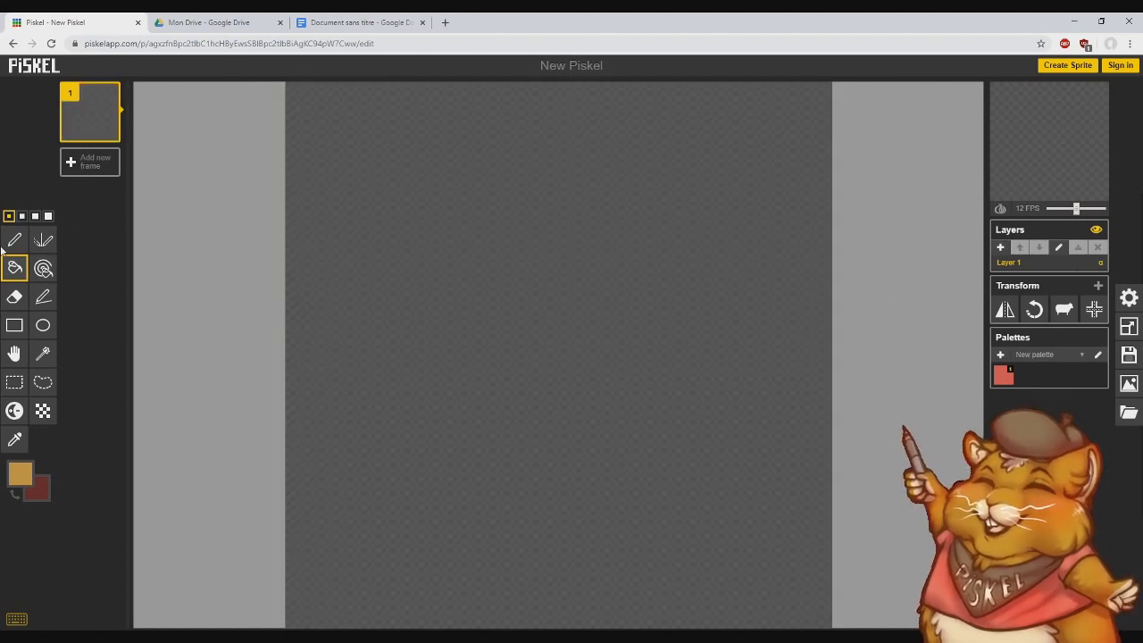
Step: Draw a golden-brown egg-shaped outline, swap the primary and secondary colours, and fill the inside with dark red
{"action": "left_click", "coordinate": [14, 240]}
{"action": "mouse_move", "coordinate": [507, 296]}
{"action": "left_mouse_down"}
{"action": "mouse_move", "coordinate": [417, 365]}
{"action": "mouse_move", "coordinate": [429, 500]}
{"action": "mouse_move", "coordinate": [554, 494]}
{"action": "mouse_move", "coordinate": [576, 328]}
{"action": "mouse_move", "coordinate": [506, 277]}
{"action": "left_mouse_up"}
{"action": "left_click", "coordinate": [14, 267]}
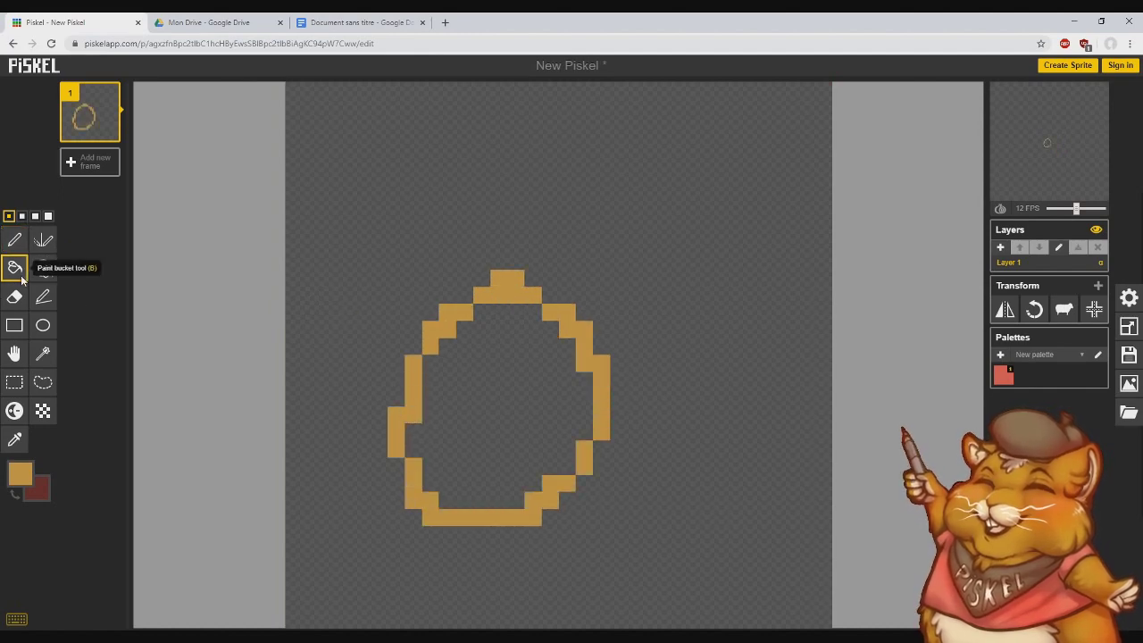
{"action": "left_click", "coordinate": [15, 494]}
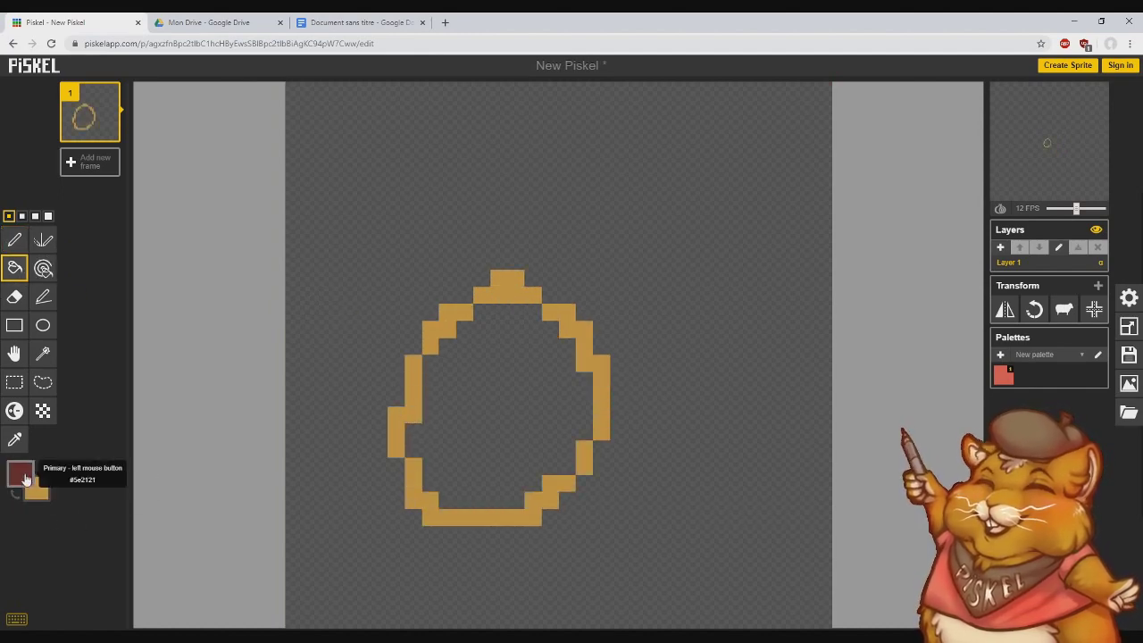
{"action": "left_click", "coordinate": [495, 332]}
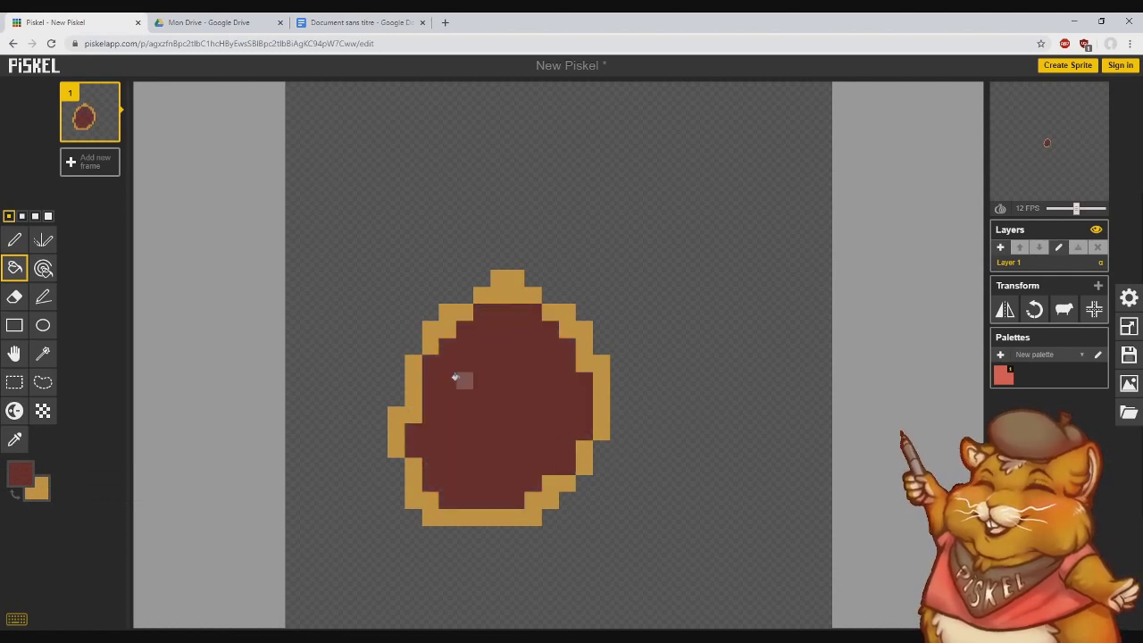
Step: Recolour part of the golden-brown outline dark red with the Paint bucket, and undo everything back to an empty canvas
{"action": "left_click", "coordinate": [544, 311]}
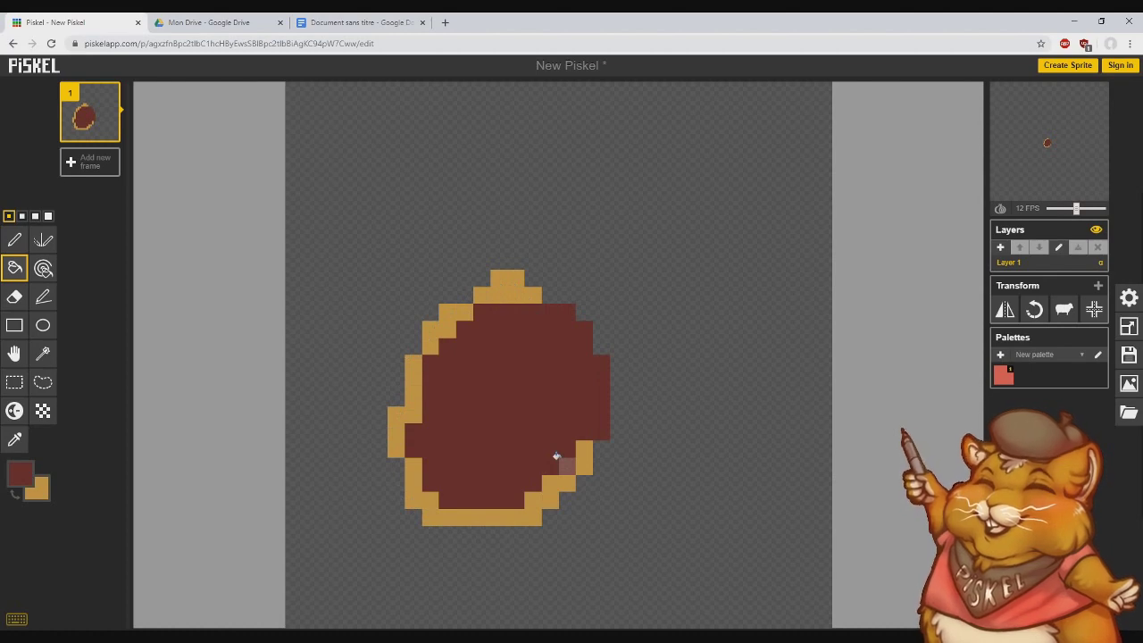
{"action": "key", "text": "ctrl+z"}
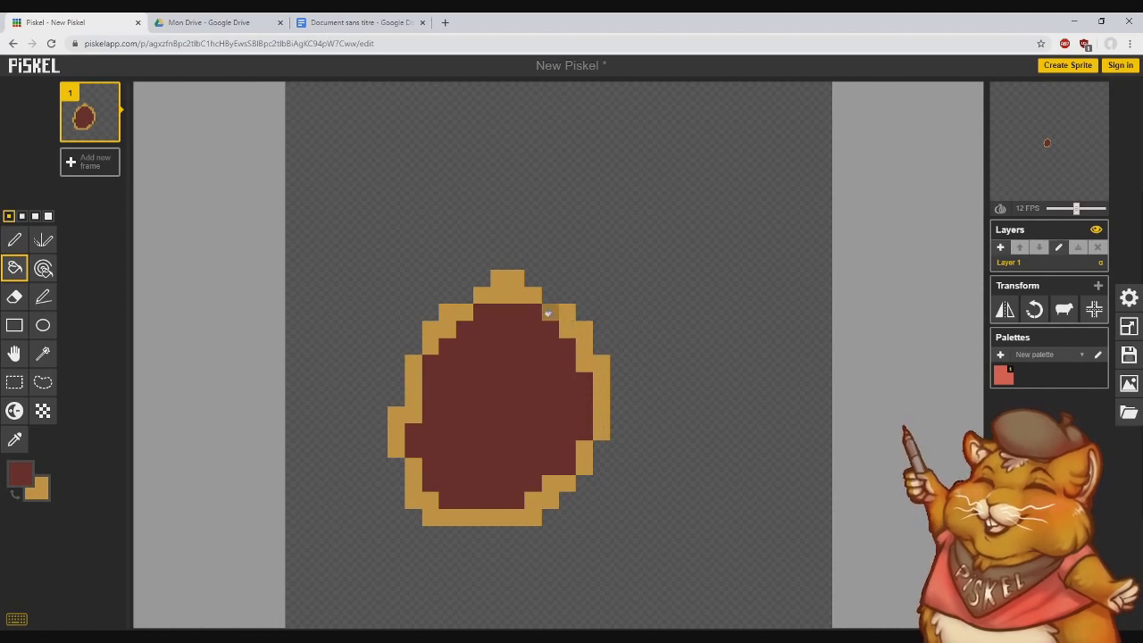
{"action": "key", "text": "ctrl+z"}
{"action": "key", "text": "ctrl+z"}
{"action": "key", "text": "ctrl+z"}
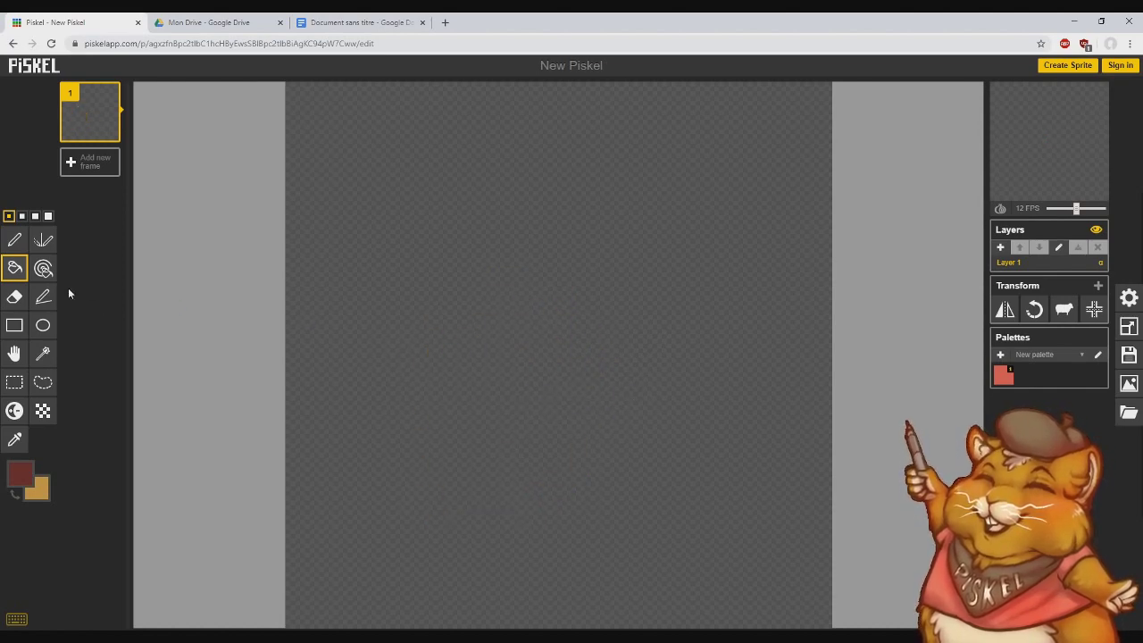
Step: Set the pen size to four pixels and draw a large freehand dark-red patch across the canvas
{"action": "left_click", "coordinate": [13, 301]}
{"action": "left_click", "coordinate": [15, 239]}
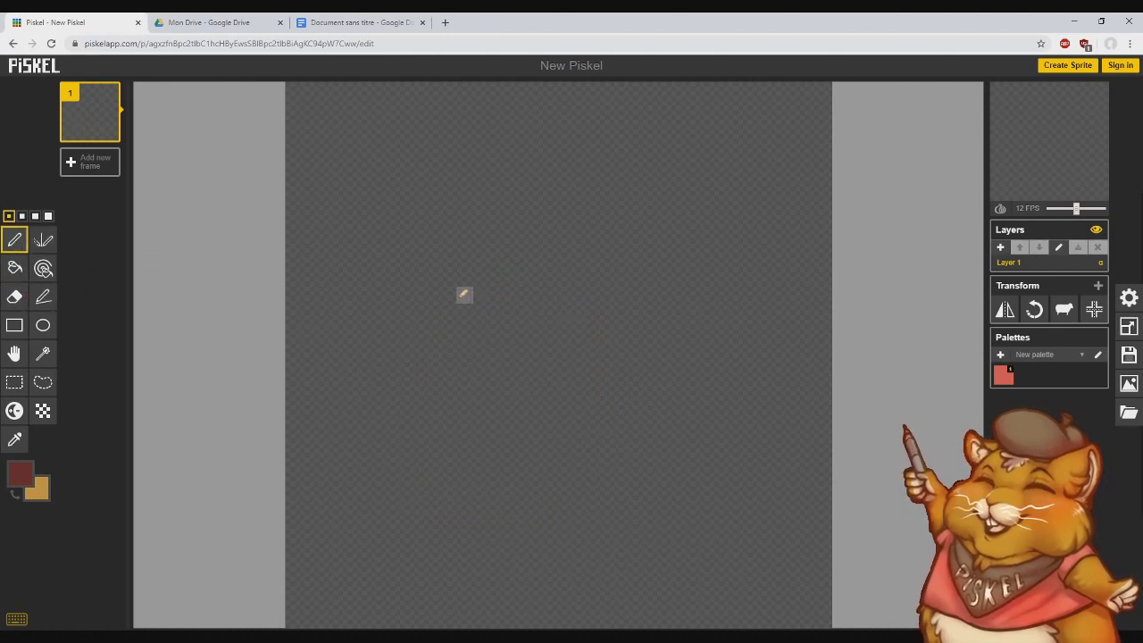
{"action": "left_click", "coordinate": [48, 216]}
{"action": "mouse_move", "coordinate": [730, 269]}
{"action": "left_mouse_down"}
{"action": "mouse_move", "coordinate": [735, 245]}
{"action": "mouse_move", "coordinate": [572, 459]}
{"action": "mouse_move", "coordinate": [85, 413]}
{"action": "left_mouse_up"}
Step: Erase parts of the dark-red patch with a one-pixel Eraser, and undo everything including the patch
{"action": "left_click", "coordinate": [13, 296]}
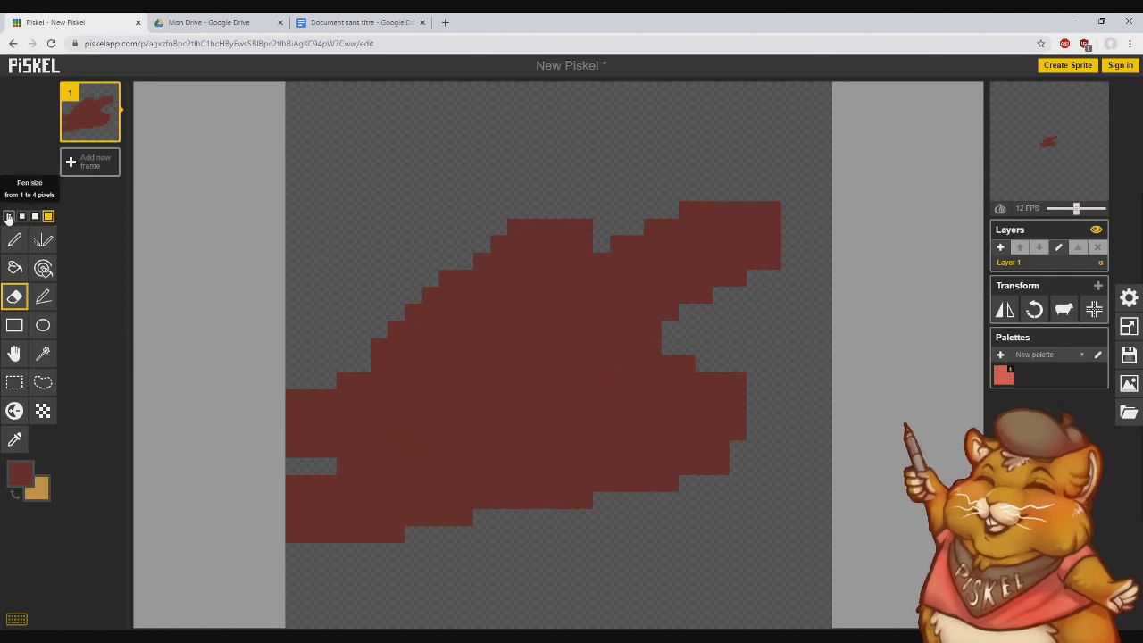
{"action": "left_click", "coordinate": [9, 216]}
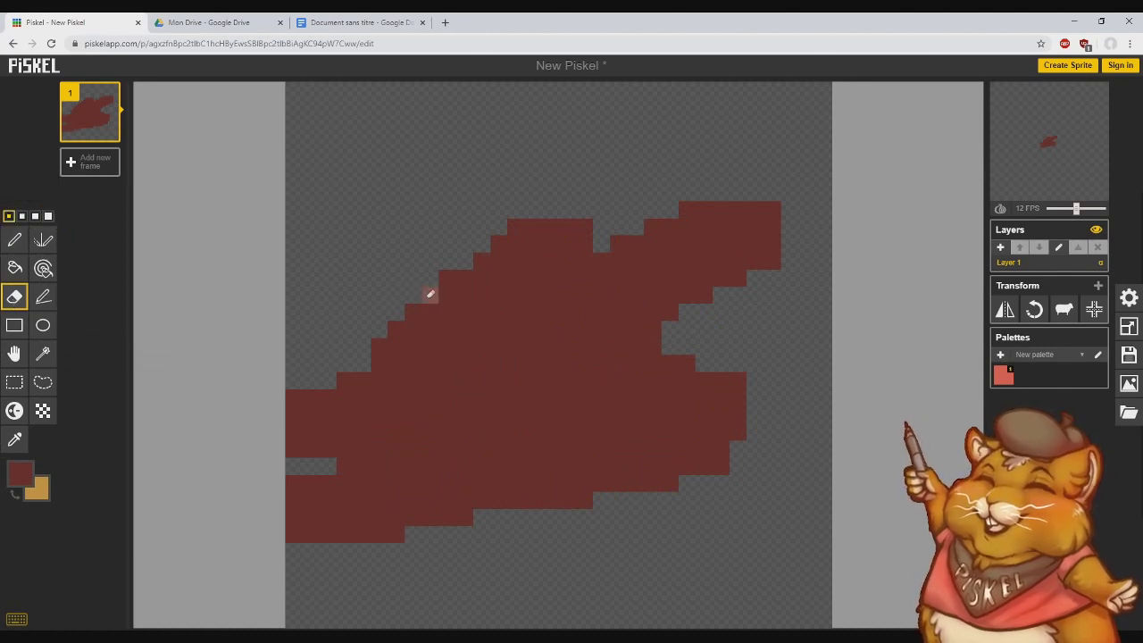
{"action": "mouse_move", "coordinate": [440, 300]}
{"action": "left_mouse_down"}
{"action": "mouse_move", "coordinate": [455, 345]}
{"action": "mouse_move", "coordinate": [415, 451]}
{"action": "mouse_move", "coordinate": [448, 480]}
{"action": "mouse_move", "coordinate": [402, 499]}
{"action": "mouse_move", "coordinate": [449, 468]}
{"action": "mouse_move", "coordinate": [477, 508]}
{"action": "mouse_move", "coordinate": [455, 515]}
{"action": "mouse_move", "coordinate": [443, 491]}
{"action": "mouse_move", "coordinate": [379, 491]}
{"action": "mouse_move", "coordinate": [516, 469]}
{"action": "mouse_move", "coordinate": [516, 517]}
{"action": "mouse_move", "coordinate": [512, 466]}
{"action": "mouse_move", "coordinate": [440, 455]}
{"action": "mouse_move", "coordinate": [447, 486]}
{"action": "mouse_move", "coordinate": [476, 465]}
{"action": "mouse_move", "coordinate": [542, 354]}
{"action": "mouse_move", "coordinate": [562, 420]}
{"action": "mouse_move", "coordinate": [626, 371]}
{"action": "mouse_move", "coordinate": [623, 395]}
{"action": "mouse_move", "coordinate": [695, 365]}
{"action": "left_mouse_up"}
{"action": "key", "text": "ctrl+z"}
{"action": "key", "text": "ctrl+z"}
{"action": "key", "text": "ctrl+z"}
{"action": "key", "text": "ctrl+z"}
{"action": "key", "text": "ctrl+z"}
{"action": "key", "text": "ctrl+z"}
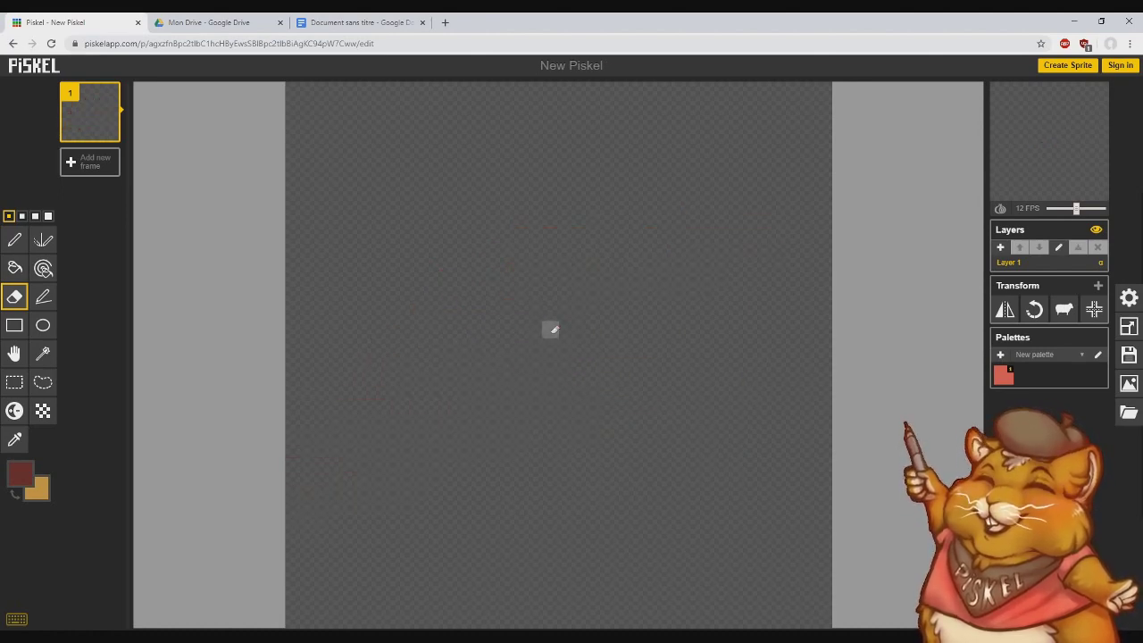
Step: Draw several straight dark-red horizontal, vertical and slanted lines across the canvas with the Stroke tool
{"action": "left_click", "coordinate": [49, 302]}
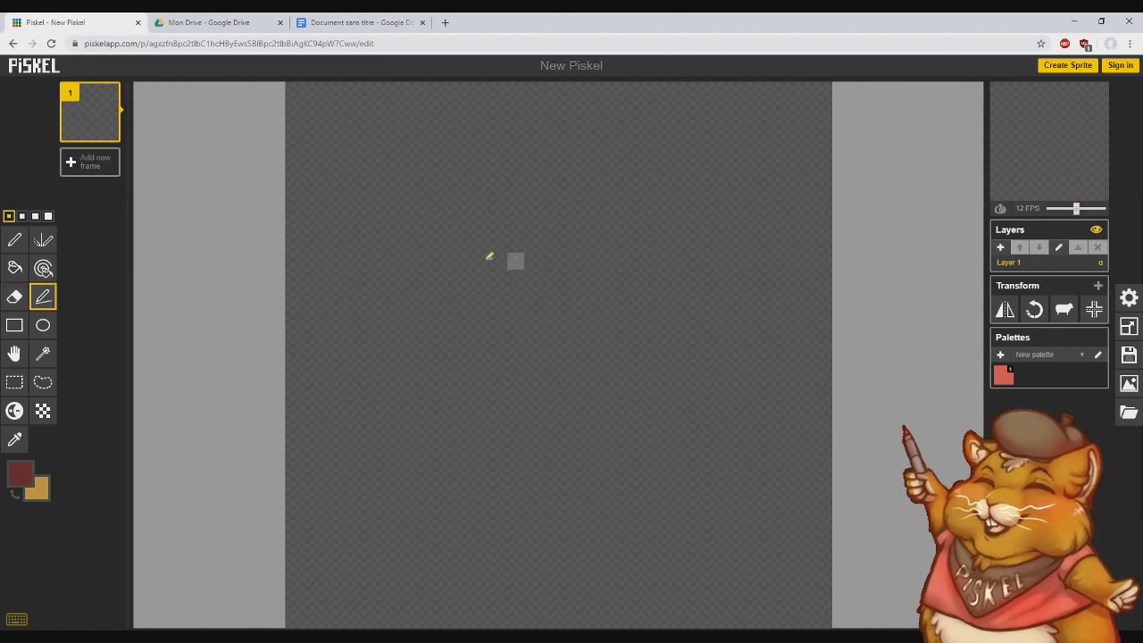
{"action": "mouse_move", "coordinate": [337, 294]}
{"action": "left_mouse_down"}
{"action": "mouse_move", "coordinate": [488, 311]}
{"action": "mouse_move", "coordinate": [712, 361]}
{"action": "mouse_move", "coordinate": [786, 448]}
{"action": "mouse_move", "coordinate": [775, 277]}
{"action": "mouse_move", "coordinate": [780, 295]}
{"action": "left_mouse_up"}
{"action": "mouse_move", "coordinate": [721, 202]}
{"action": "left_mouse_down"}
{"action": "mouse_move", "coordinate": [705, 481]}
{"action": "mouse_move", "coordinate": [727, 510]}
{"action": "left_mouse_up"}
{"action": "mouse_move", "coordinate": [653, 204]}
{"action": "left_mouse_down"}
{"action": "mouse_move", "coordinate": [668, 437]}
{"action": "mouse_move", "coordinate": [646, 523]}
{"action": "mouse_move", "coordinate": [655, 511]}
{"action": "left_mouse_up"}
{"action": "mouse_move", "coordinate": [429, 381]}
{"action": "left_mouse_down"}
{"action": "mouse_move", "coordinate": [806, 363]}
{"action": "mouse_move", "coordinate": [808, 397]}
{"action": "left_mouse_up"}
{"action": "left_click_drag", "start_coordinate": [821, 464], "coordinate": [510, 429]}
{"action": "mouse_move", "coordinate": [310, 107]}
{"action": "left_mouse_down"}
{"action": "mouse_move", "coordinate": [618, 325]}
{"action": "mouse_move", "coordinate": [636, 451]}
{"action": "mouse_move", "coordinate": [714, 438]}
{"action": "mouse_move", "coordinate": [708, 446]}
{"action": "left_mouse_up"}
{"action": "mouse_move", "coordinate": [687, 143]}
{"action": "left_mouse_down"}
{"action": "mouse_move", "coordinate": [391, 584]}
{"action": "mouse_move", "coordinate": [465, 500]}
{"action": "left_mouse_up"}
Step: Undo all the straight lines, and draw one more horizontal dark-red line and undo it
{"action": "key", "text": "ctrl+z"}
{"action": "key", "text": "ctrl+z"}
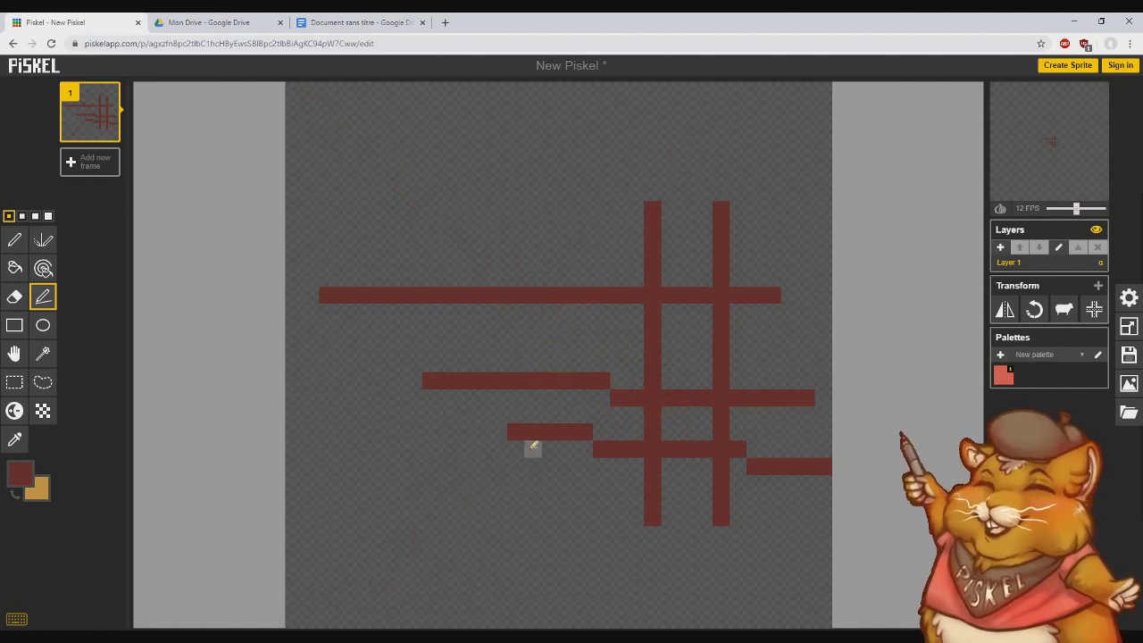
{"action": "key", "text": "ctrl+z"}
{"action": "key", "text": "ctrl+z"}
{"action": "key", "text": "ctrl+z"}
{"action": "key", "text": "ctrl+z"}
{"action": "key", "text": "ctrl+z"}
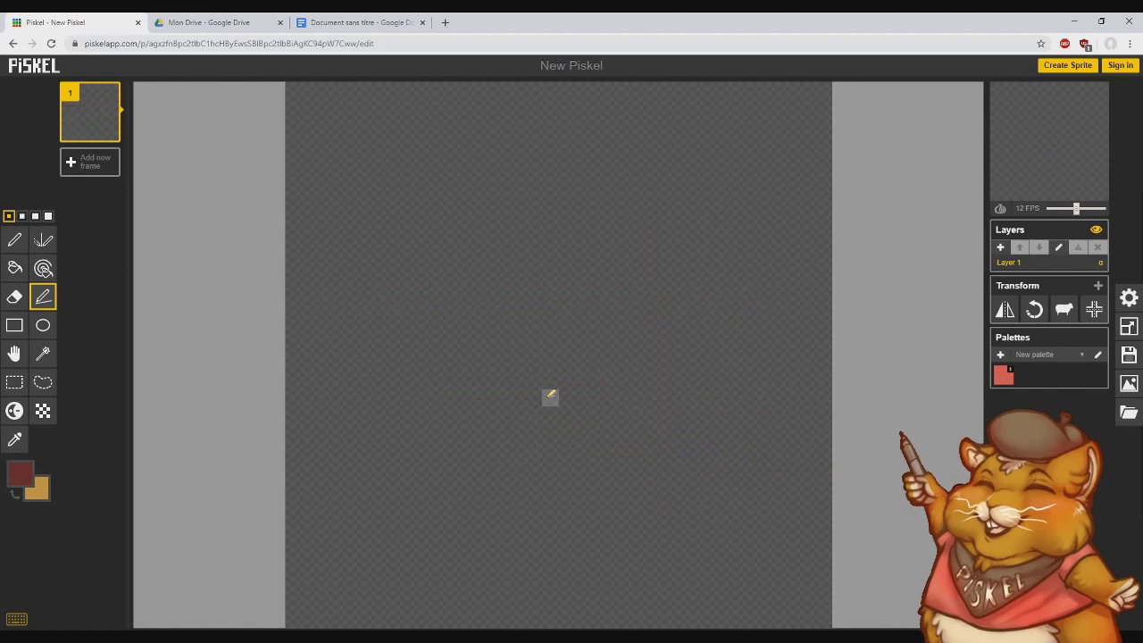
{"action": "mouse_move", "coordinate": [365, 328]}
{"action": "left_mouse_down"}
{"action": "mouse_move", "coordinate": [736, 325]}
{"action": "mouse_move", "coordinate": [735, 439]}
{"action": "mouse_move", "coordinate": [734, 330]}
{"action": "left_mouse_up"}
{"action": "key", "text": "ctrl+z"}
Step: Draw a large dark-red rectangle across most of the canvas with the Rectangle tool, and undo it
{"action": "left_click", "coordinate": [14, 325]}
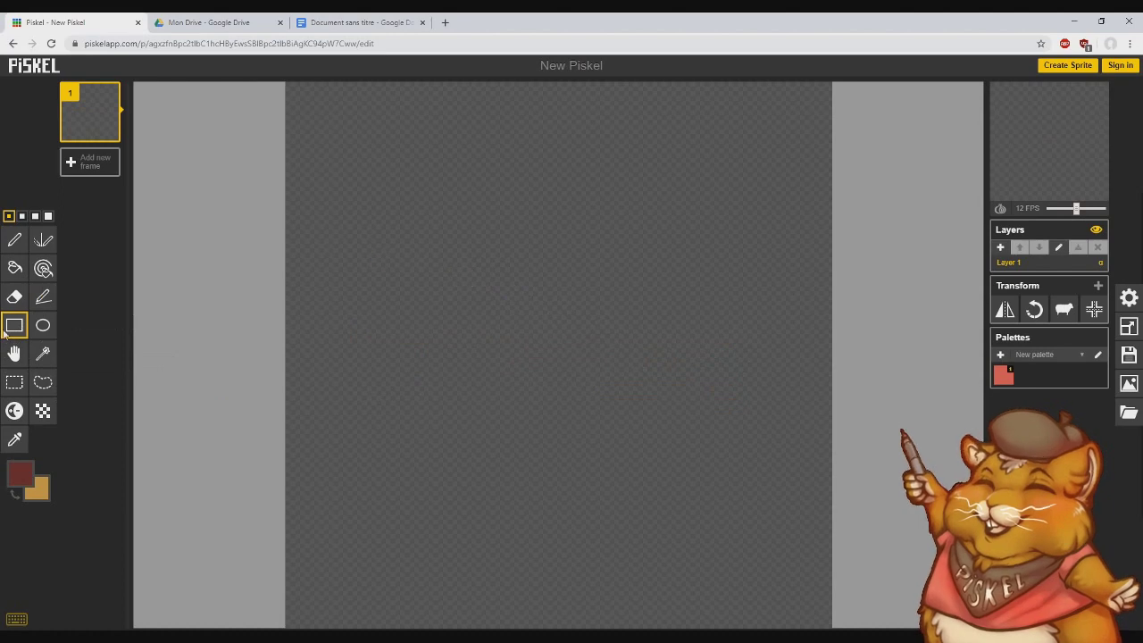
{"action": "left_click_drag", "start_coordinate": [323, 224], "coordinate": [788, 527]}
{"action": "key", "text": "ctrl+z"}
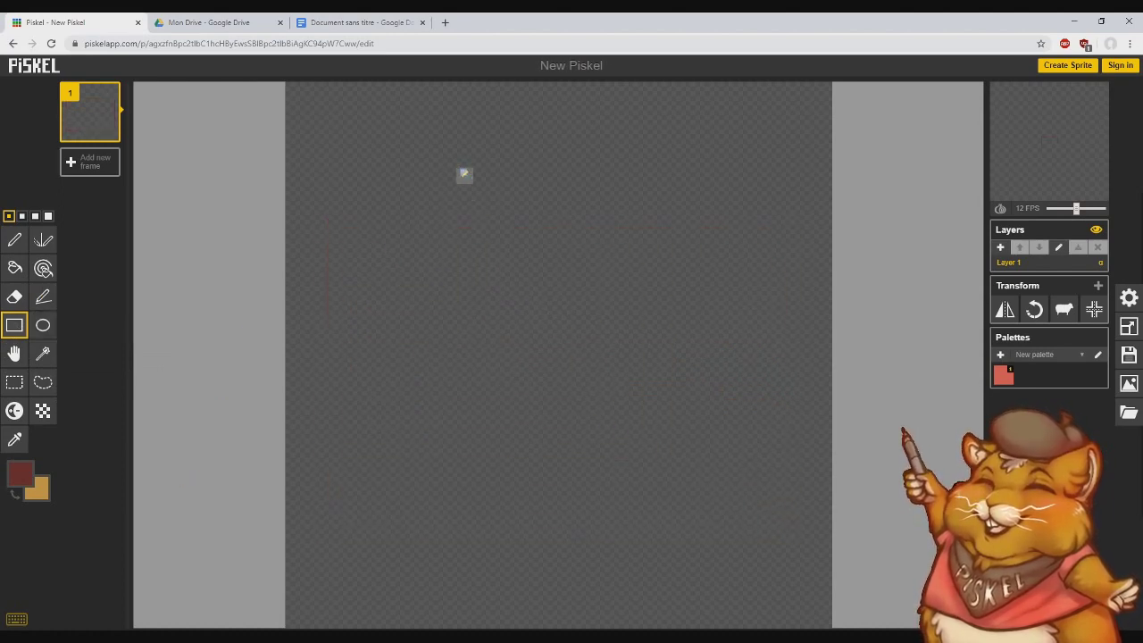
Step: Draw a smaller dark-red rectangle constrained to a square near the canvas centre, and undo it
{"action": "left_click_drag", "start_coordinate": [425, 273], "coordinate": [549, 363]}
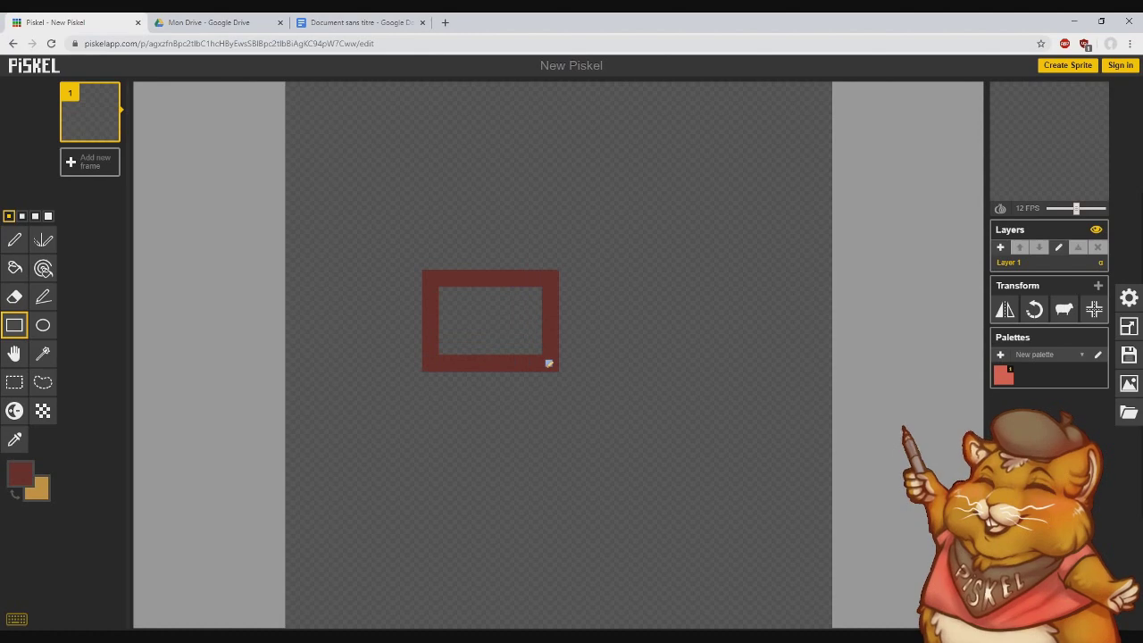
{"action": "left_click_drag", "start_coordinate": [550, 363], "coordinate": [670, 429]}
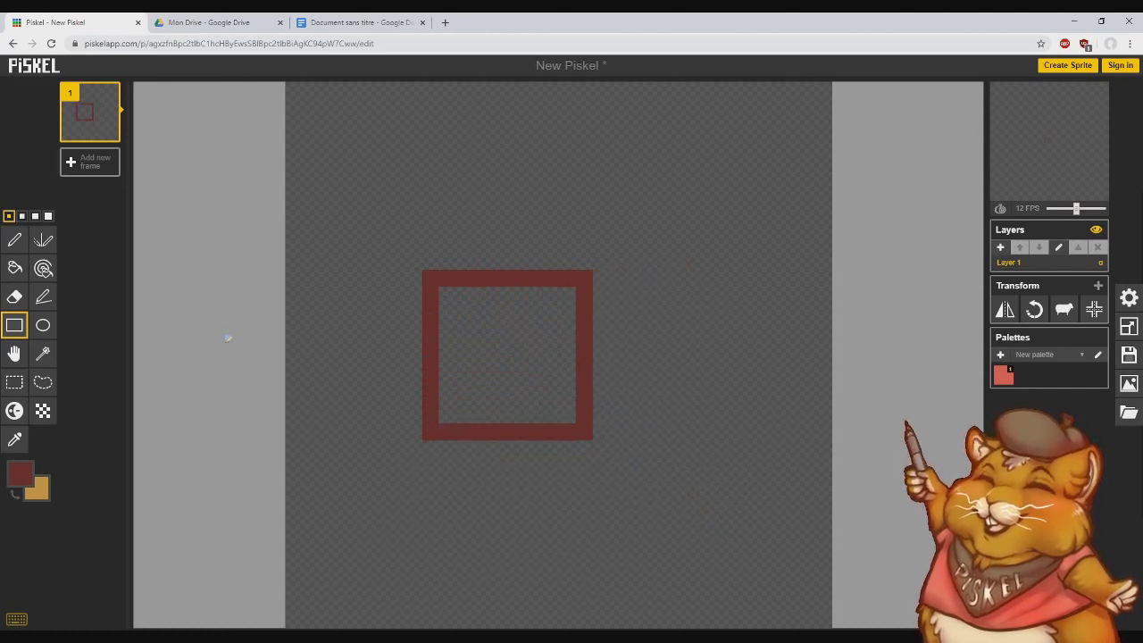
{"action": "key", "text": "ctrl+z"}
Step: Draw a wide dark-red ellipse in the upper middle of the canvas with the Circle tool, and undo it
{"action": "left_click", "coordinate": [43, 325]}
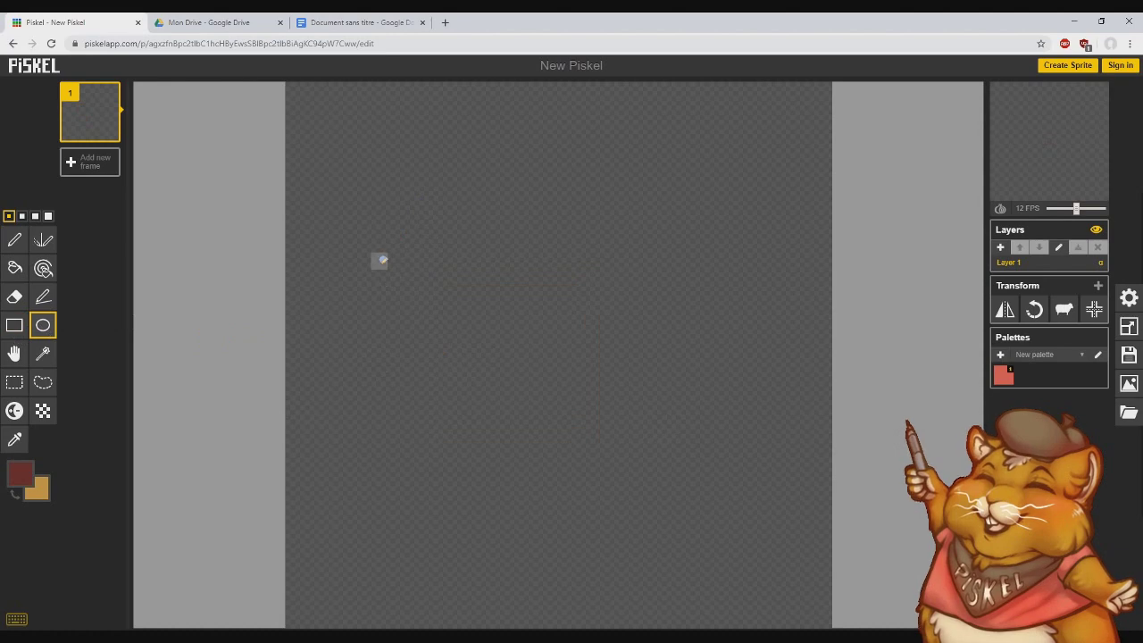
{"action": "mouse_move", "coordinate": [411, 235]}
{"action": "left_mouse_down"}
{"action": "mouse_move", "coordinate": [490, 319]}
{"action": "mouse_move", "coordinate": [620, 413]}
{"action": "mouse_move", "coordinate": [563, 382]}
{"action": "mouse_move", "coordinate": [755, 512]}
{"action": "mouse_move", "coordinate": [607, 403]}
{"action": "mouse_move", "coordinate": [717, 473]}
{"action": "mouse_move", "coordinate": [760, 539]}
{"action": "mouse_move", "coordinate": [600, 516]}
{"action": "mouse_move", "coordinate": [623, 510]}
{"action": "mouse_move", "coordinate": [630, 414]}
{"action": "mouse_move", "coordinate": [658, 543]}
{"action": "mouse_move", "coordinate": [555, 543]}
{"action": "mouse_move", "coordinate": [671, 477]}
{"action": "mouse_move", "coordinate": [705, 382]}
{"action": "left_mouse_up"}
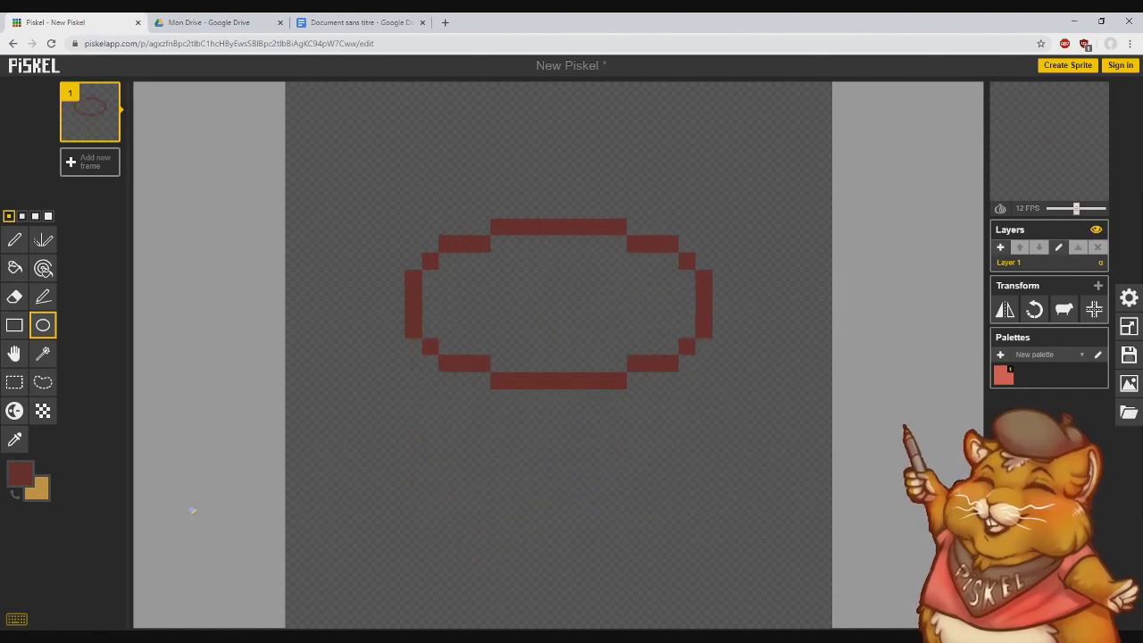
{"action": "key", "text": "ctrl+z"}
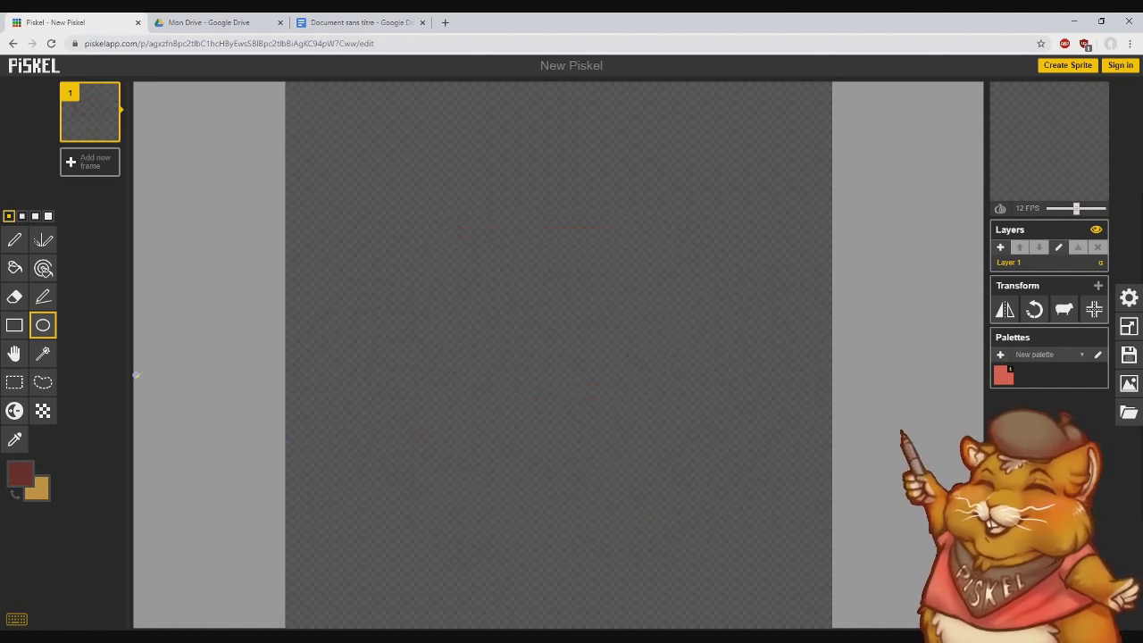
Step: Draw a freehand dark-red outline in the middle of the canvas with the Pen tool
{"action": "left_click", "coordinate": [14, 355]}
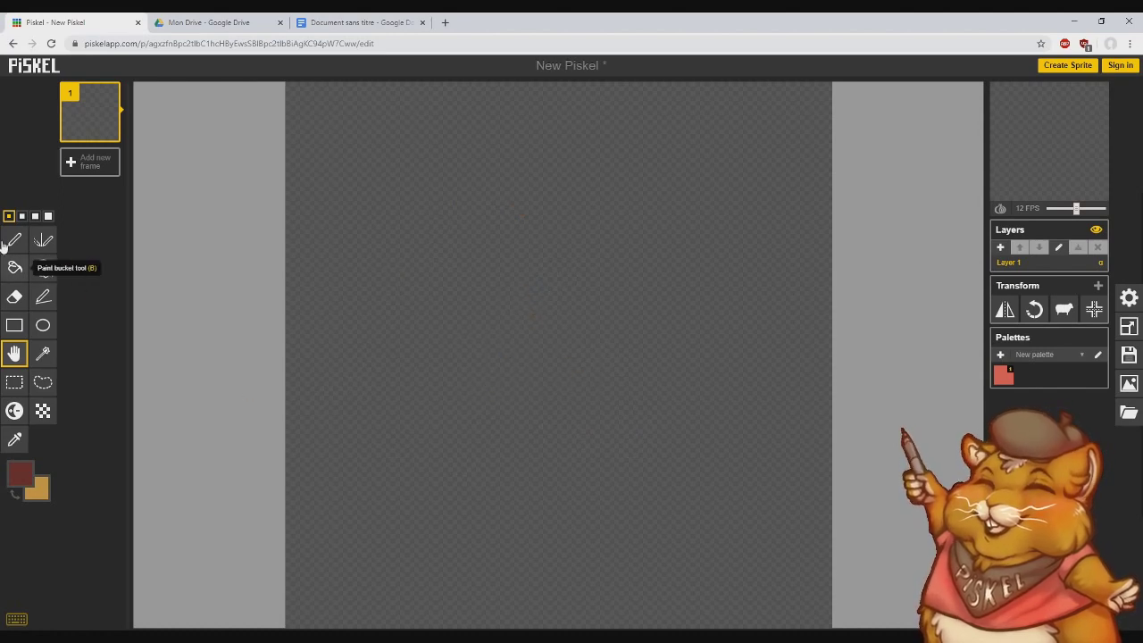
{"action": "left_click", "coordinate": [15, 239]}
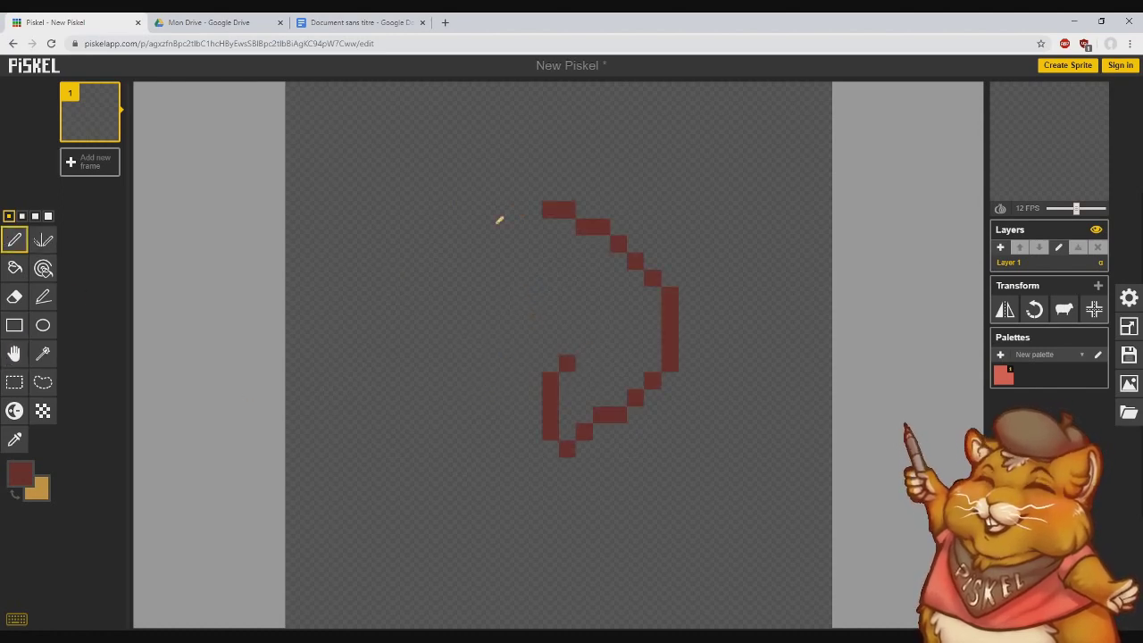
{"action": "left_click_drag", "start_coordinate": [499, 220], "coordinate": [476, 355]}
Step: Move the freehand outline around and partly off the canvas with the Move tool
{"action": "left_click", "coordinate": [14, 353]}
{"action": "mouse_move", "coordinate": [574, 278]}
{"action": "left_mouse_down"}
{"action": "mouse_move", "coordinate": [534, 487]}
{"action": "mouse_move", "coordinate": [615, 244]}
{"action": "mouse_move", "coordinate": [502, 552]}
{"action": "mouse_move", "coordinate": [594, 316]}
{"action": "mouse_move", "coordinate": [590, 339]}
{"action": "mouse_move", "coordinate": [658, 388]}
{"action": "mouse_move", "coordinate": [538, 422]}
{"action": "left_mouse_up"}
{"action": "mouse_move", "coordinate": [515, 466]}
{"action": "left_mouse_down"}
{"action": "mouse_move", "coordinate": [327, 602]}
{"action": "mouse_move", "coordinate": [542, 438]}
{"action": "mouse_move", "coordinate": [449, 523]}
{"action": "mouse_move", "coordinate": [326, 605]}
{"action": "mouse_move", "coordinate": [360, 566]}
{"action": "mouse_move", "coordinate": [530, 452]}
{"action": "mouse_move", "coordinate": [554, 408]}
{"action": "left_mouse_up"}
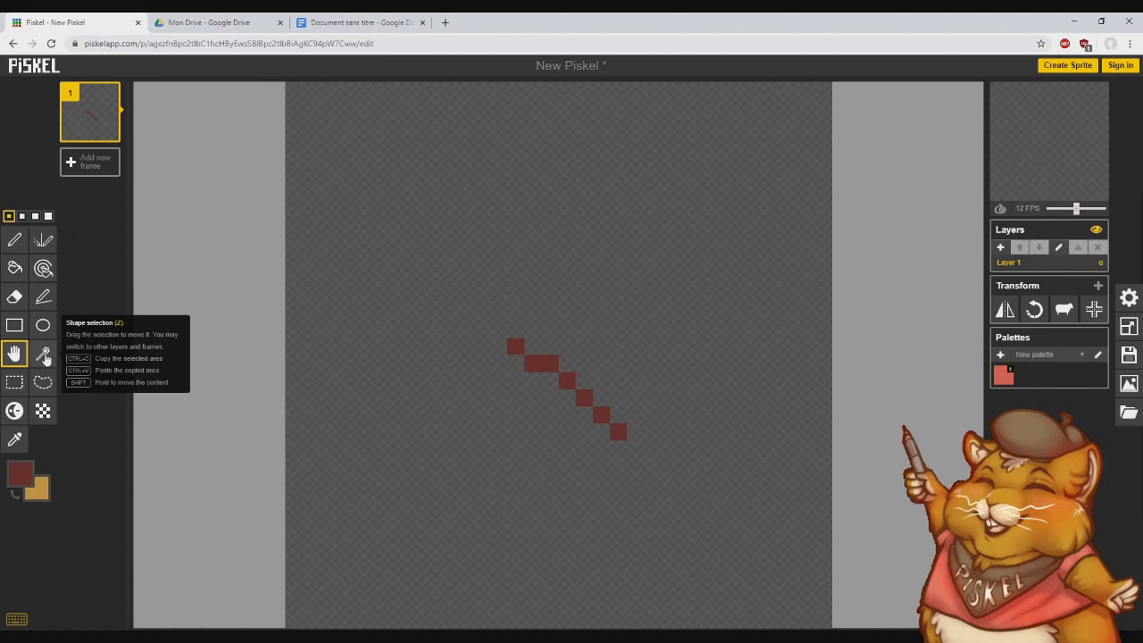
Step: Extend the remaining diagonal line into a closed dark-red outline with the Pen tool, and activate Shape selection
{"action": "left_click", "coordinate": [44, 355]}
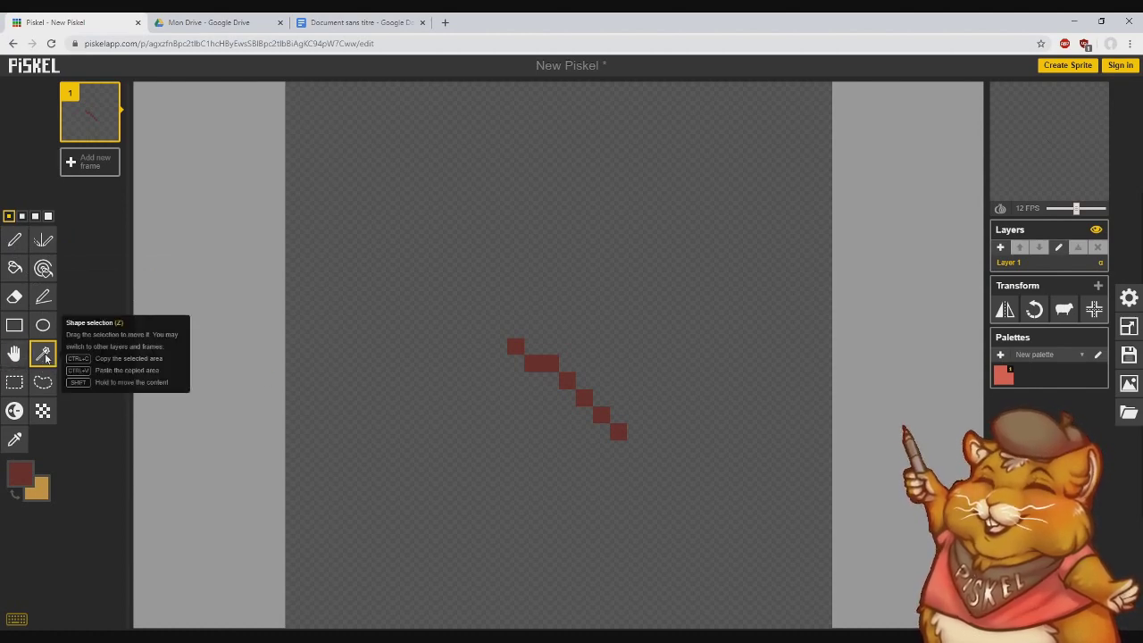
{"action": "left_click", "coordinate": [14, 239]}
{"action": "mouse_move", "coordinate": [516, 346]}
{"action": "left_mouse_down"}
{"action": "mouse_move", "coordinate": [433, 360]}
{"action": "mouse_move", "coordinate": [408, 437]}
{"action": "mouse_move", "coordinate": [625, 426]}
{"action": "left_mouse_up"}
{"action": "left_click", "coordinate": [42, 353]}
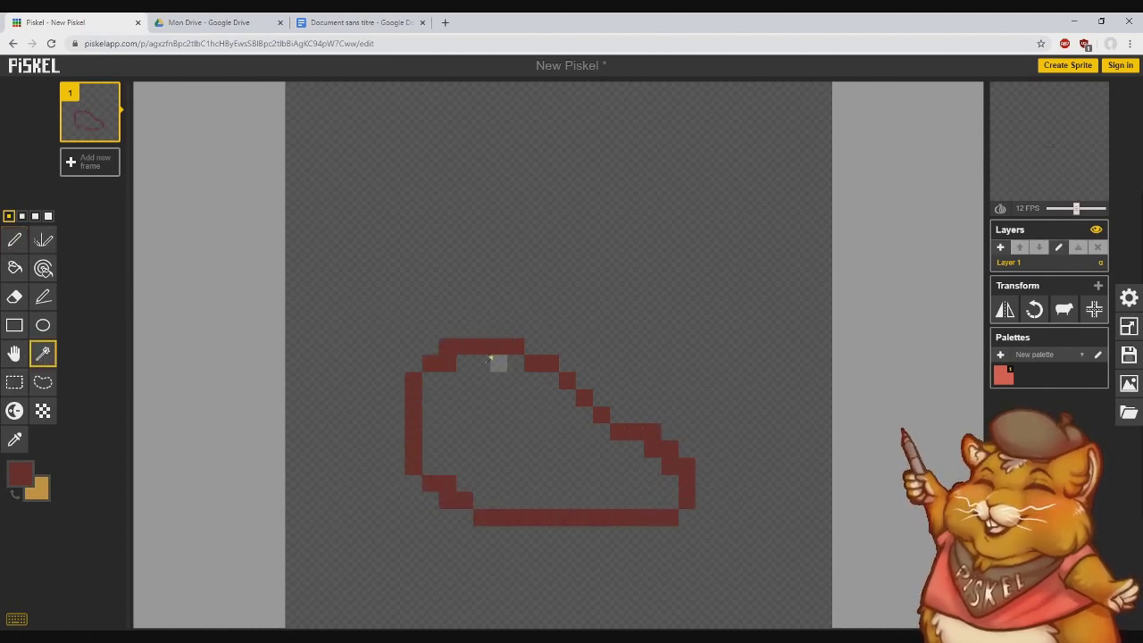
Step: Scribble dark-red strokes over the upper-left part of the outline with the Pen tool, and select that connected area with Shape selection
{"action": "left_click", "coordinate": [14, 240]}
{"action": "mouse_move", "coordinate": [465, 381]}
{"action": "left_mouse_down"}
{"action": "mouse_move", "coordinate": [450, 343]}
{"action": "mouse_move", "coordinate": [308, 380]}
{"action": "left_mouse_up"}
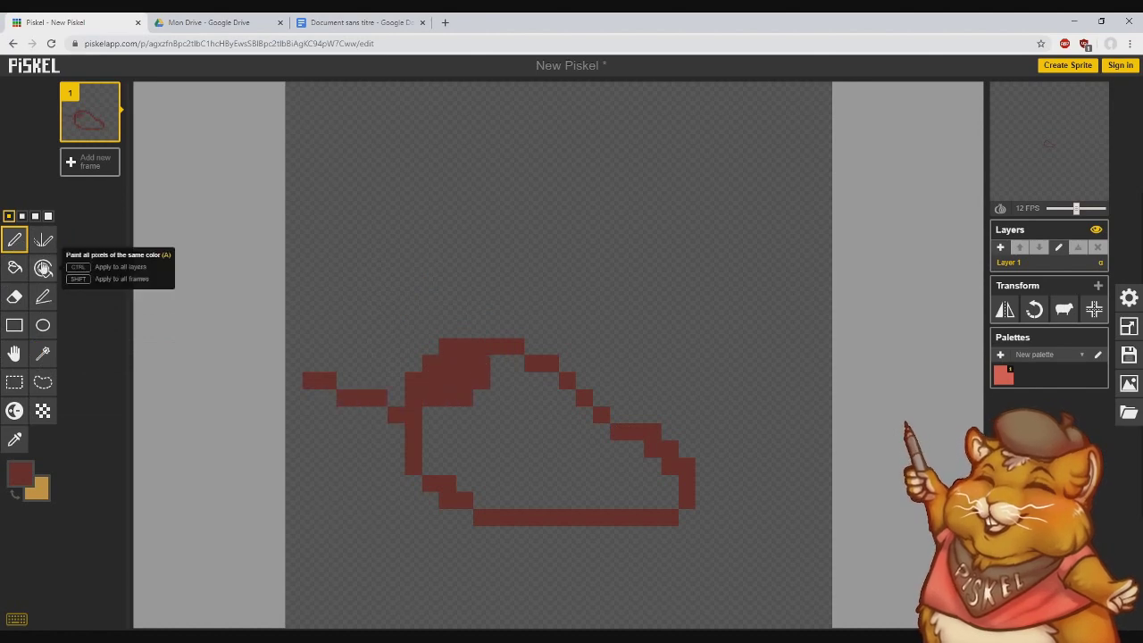
{"action": "left_click", "coordinate": [42, 354]}
{"action": "left_click", "coordinate": [470, 369]}
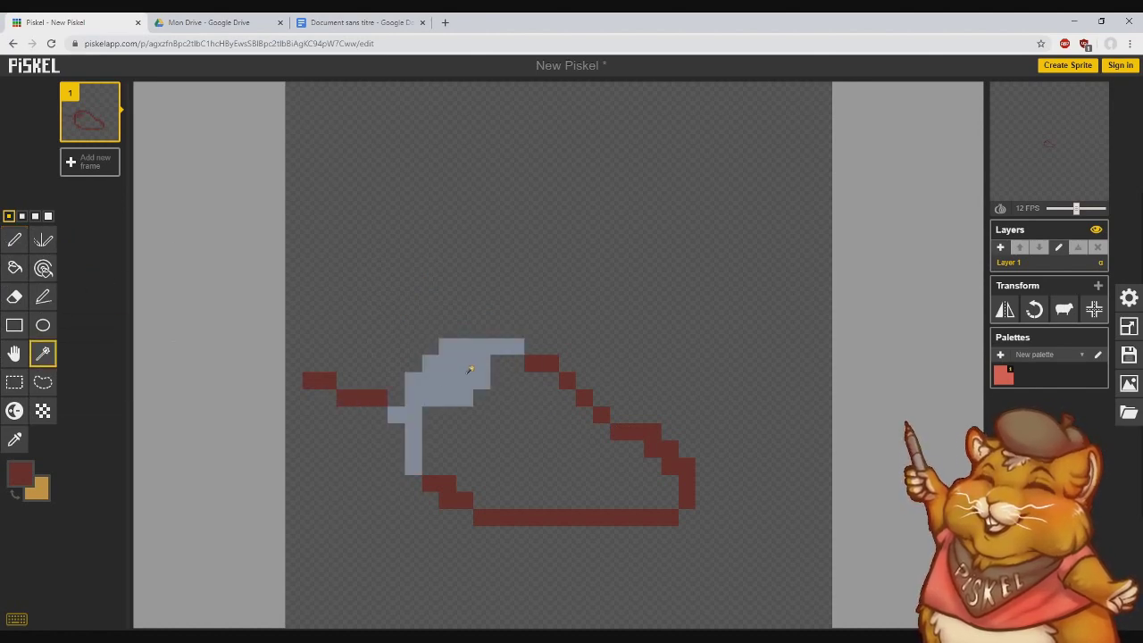
Step: Reselect the connected scribbled area with Shape selection and move the selection up above the outline
{"action": "left_click", "coordinate": [360, 401]}
{"action": "left_click", "coordinate": [433, 387]}
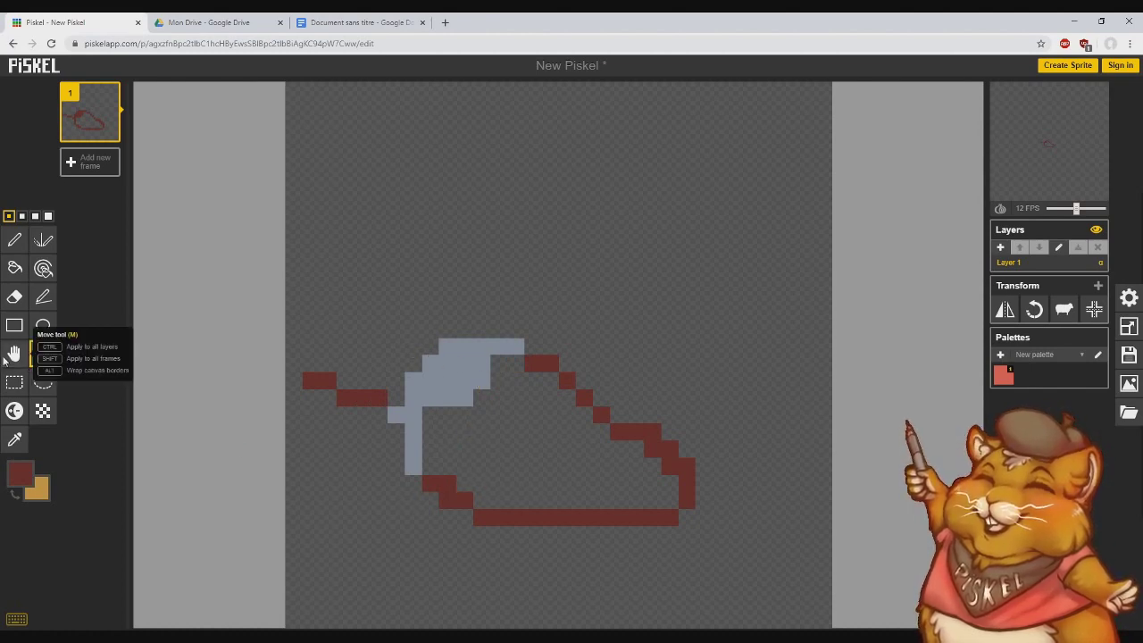
{"action": "left_click", "coordinate": [42, 353]}
{"action": "left_click_drag", "start_coordinate": [447, 384], "coordinate": [475, 260]}
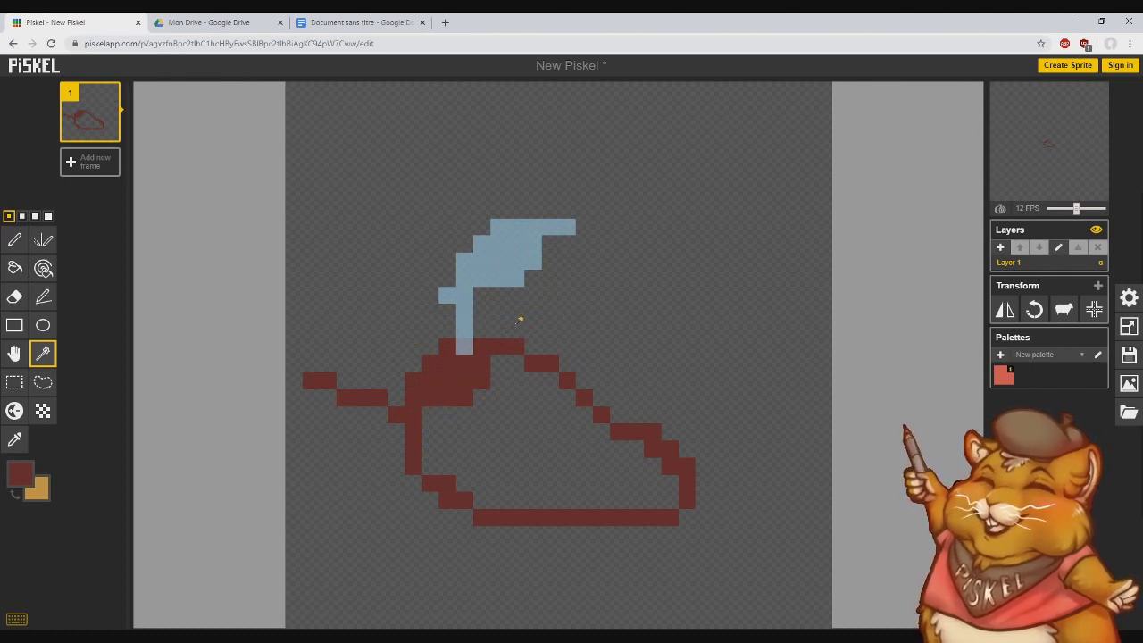
Step: Select the whole drawing with Rectangle selection and again with a freehand Lasso selection, and clear the selection
{"action": "left_click", "coordinate": [13, 382]}
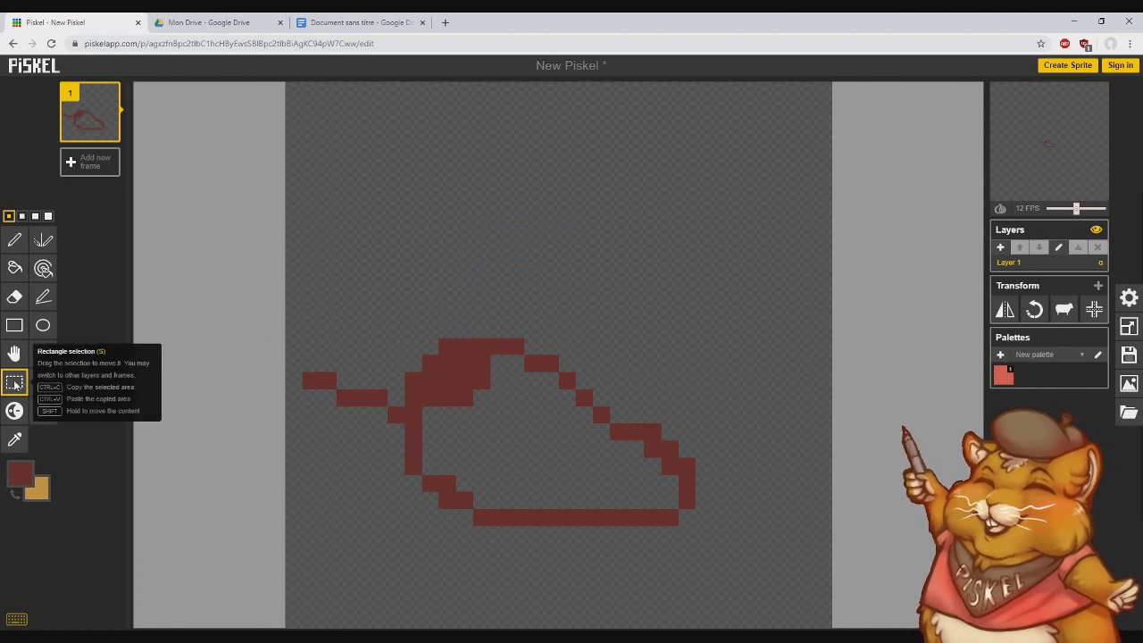
{"action": "mouse_move", "coordinate": [287, 273]}
{"action": "left_mouse_down"}
{"action": "mouse_move", "coordinate": [646, 497]}
{"action": "mouse_move", "coordinate": [746, 576]}
{"action": "left_mouse_up"}
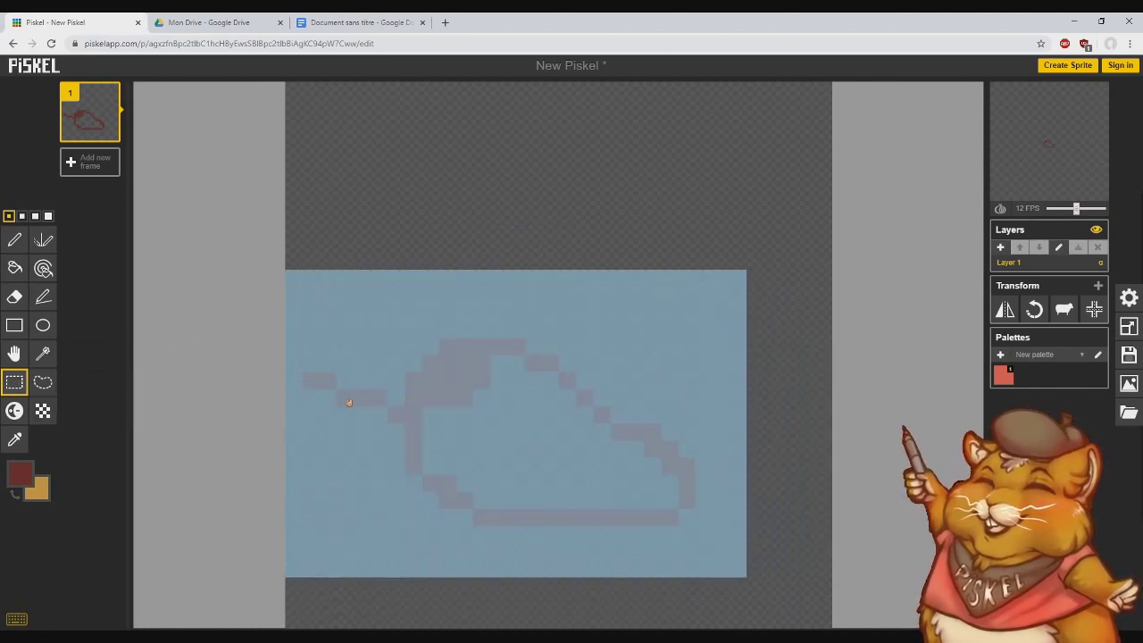
{"action": "left_click", "coordinate": [43, 382]}
{"action": "mouse_move", "coordinate": [539, 294]}
{"action": "left_mouse_down"}
{"action": "mouse_move", "coordinate": [441, 300]}
{"action": "mouse_move", "coordinate": [384, 346]}
{"action": "mouse_move", "coordinate": [349, 334]}
{"action": "mouse_move", "coordinate": [304, 356]}
{"action": "mouse_move", "coordinate": [298, 402]}
{"action": "mouse_move", "coordinate": [415, 496]}
{"action": "mouse_move", "coordinate": [447, 540]}
{"action": "mouse_move", "coordinate": [602, 591]}
{"action": "mouse_move", "coordinate": [751, 551]}
{"action": "mouse_move", "coordinate": [756, 436]}
{"action": "mouse_move", "coordinate": [599, 326]}
{"action": "mouse_move", "coordinate": [548, 317]}
{"action": "left_mouse_up"}
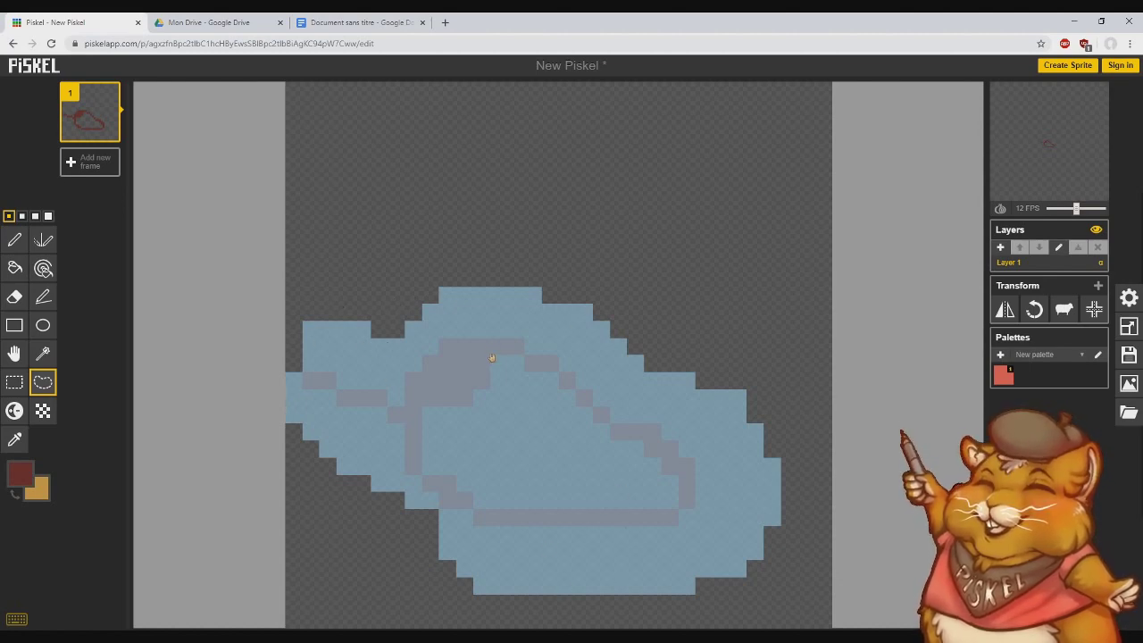
{"action": "left_click", "coordinate": [534, 250]}
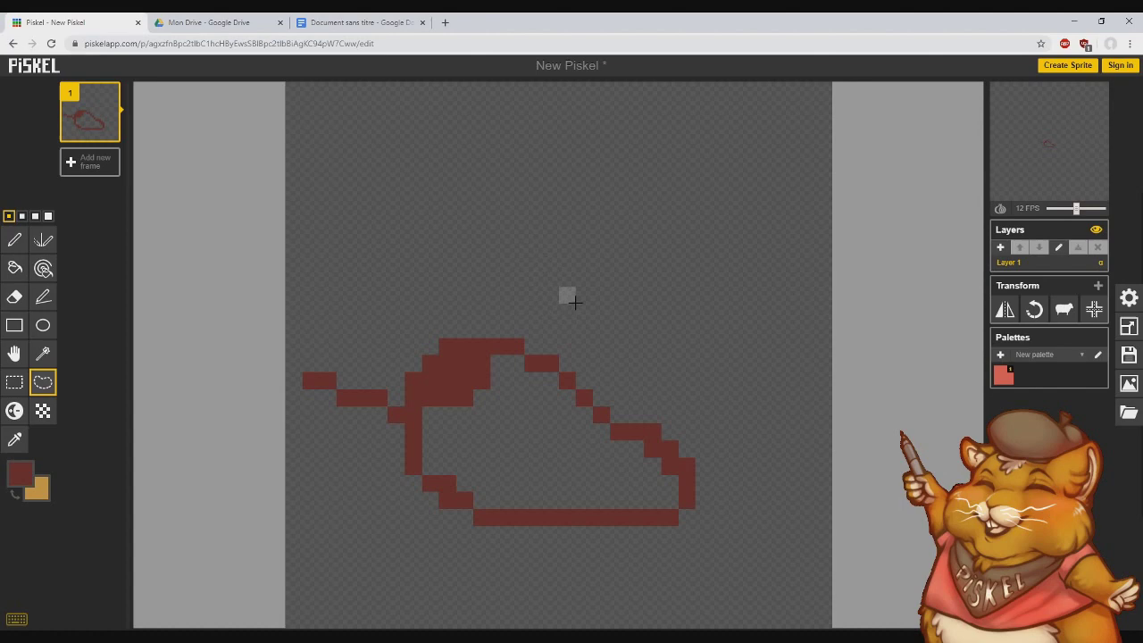
Step: Step back and forth through the drawing history to reach the earlier open freehand outline
{"action": "key", "text": "ctrl+z"}
{"action": "key", "text": "ctrl+z"}
{"action": "key", "text": "ctrl+z"}
{"action": "key", "text": "ctrl+z"}
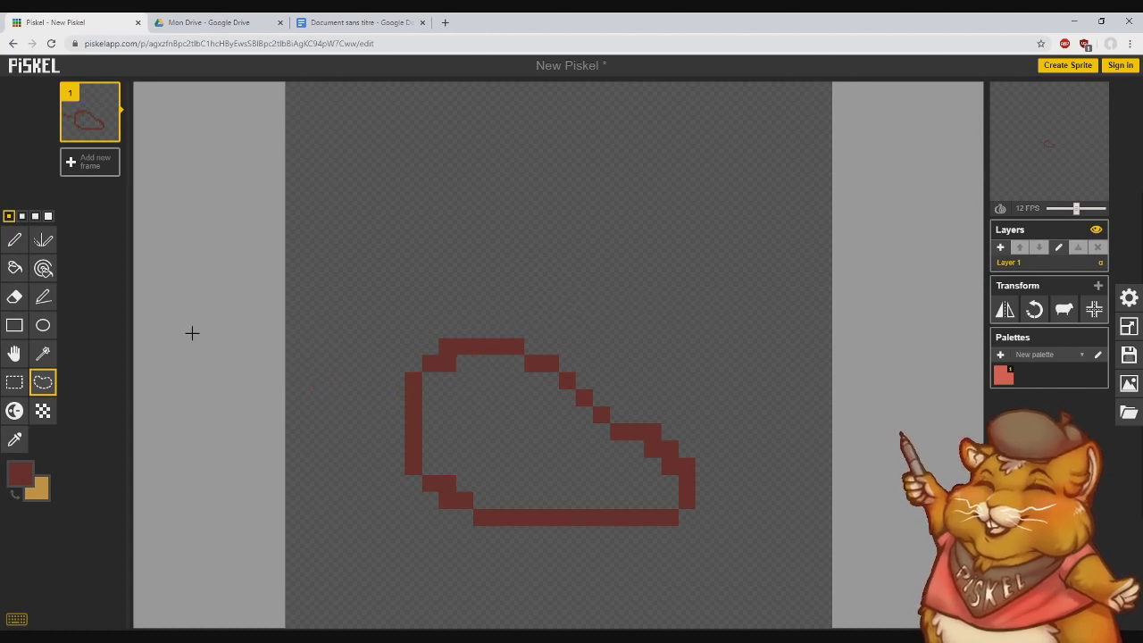
{"action": "key", "text": "ctrl+y"}
{"action": "key", "text": "ctrl+y"}
{"action": "key", "text": "ctrl+y"}
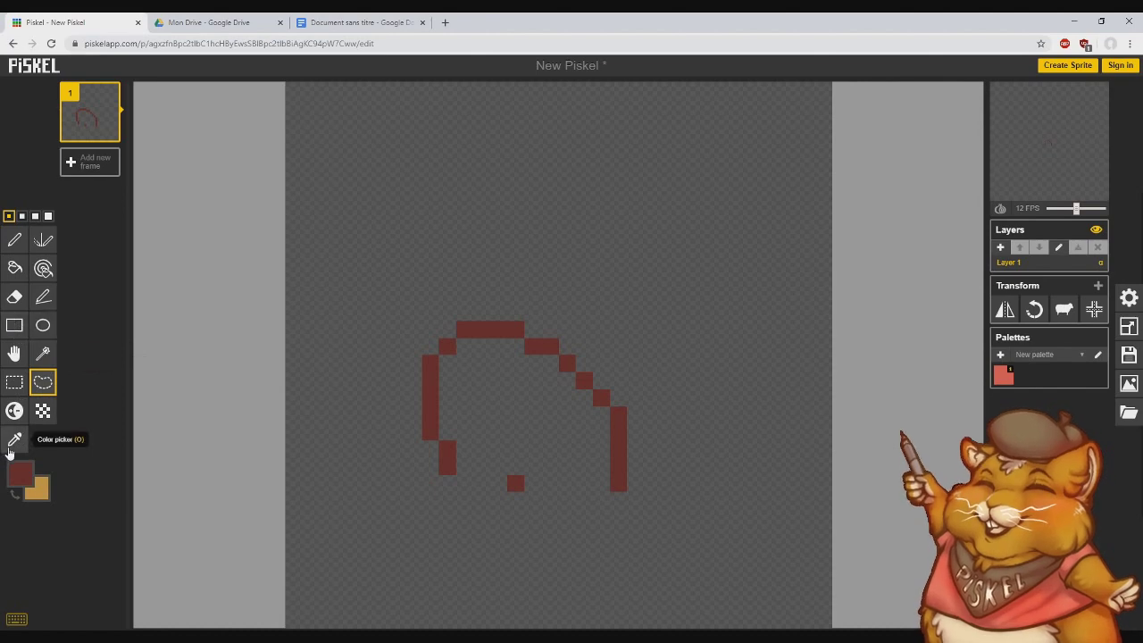
Step: Scribble dark-red strokes above the open outline with the Pen tool, and set the secondary colour to #c7922c
{"action": "left_click", "coordinate": [16, 440]}
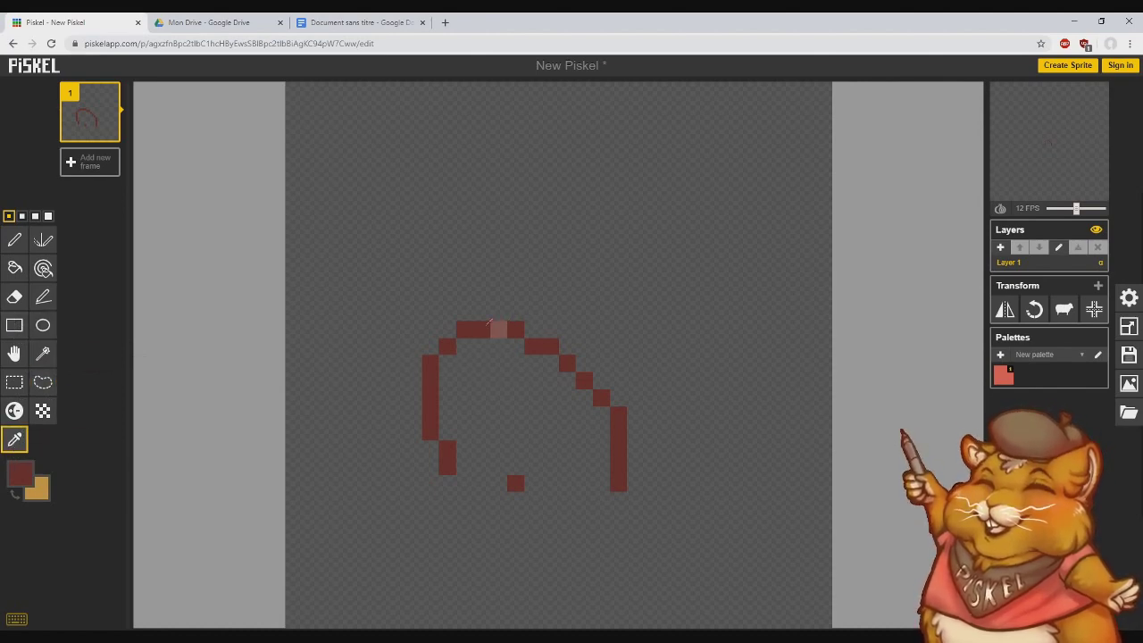
{"action": "left_click", "coordinate": [48, 492]}
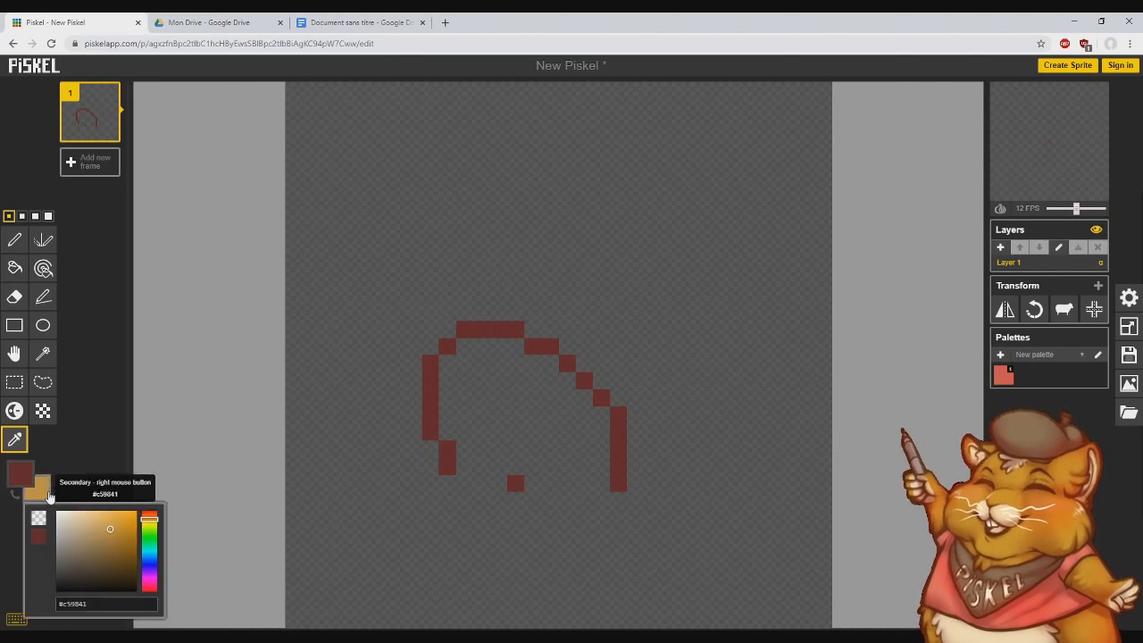
{"action": "left_click", "coordinate": [15, 239]}
{"action": "mouse_move", "coordinate": [411, 304]}
{"action": "left_mouse_down"}
{"action": "mouse_move", "coordinate": [694, 217]}
{"action": "mouse_move", "coordinate": [392, 326]}
{"action": "left_mouse_up"}
{"action": "left_click", "coordinate": [48, 493]}
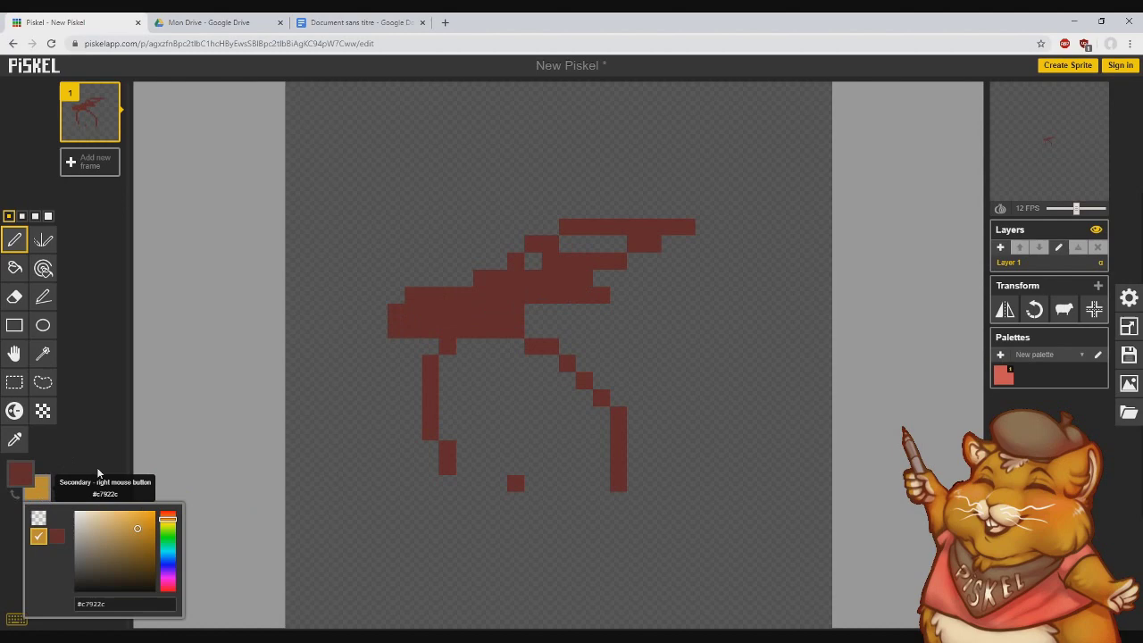
Step: Swap the primary and secondary colours and draw golden diagonal Pen strokes over the dark-red scribble
{"action": "left_click", "coordinate": [14, 493]}
{"action": "left_click", "coordinate": [14, 493]}
{"action": "mouse_move", "coordinate": [512, 224]}
{"action": "left_mouse_down"}
{"action": "mouse_move", "coordinate": [428, 365]}
{"action": "mouse_move", "coordinate": [439, 332]}
{"action": "left_mouse_up"}
Step: Set the primary colour to light blue and draw diagonal Pen strokes below the golden ones
{"action": "left_click", "coordinate": [18, 473]}
{"action": "left_click", "coordinate": [156, 541]}
{"action": "left_click", "coordinate": [107, 516]}
{"action": "left_click", "coordinate": [80, 453]}
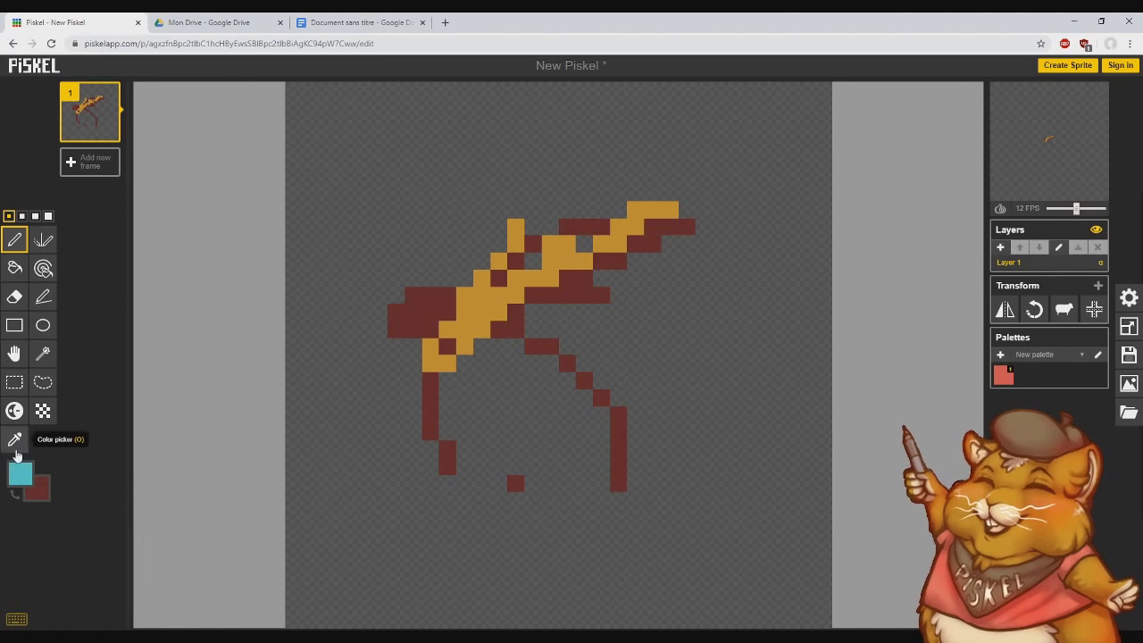
{"action": "mouse_move", "coordinate": [586, 313]}
{"action": "left_mouse_down"}
{"action": "mouse_move", "coordinate": [611, 269]}
{"action": "mouse_move", "coordinate": [625, 331]}
{"action": "mouse_move", "coordinate": [521, 344]}
{"action": "left_mouse_up"}
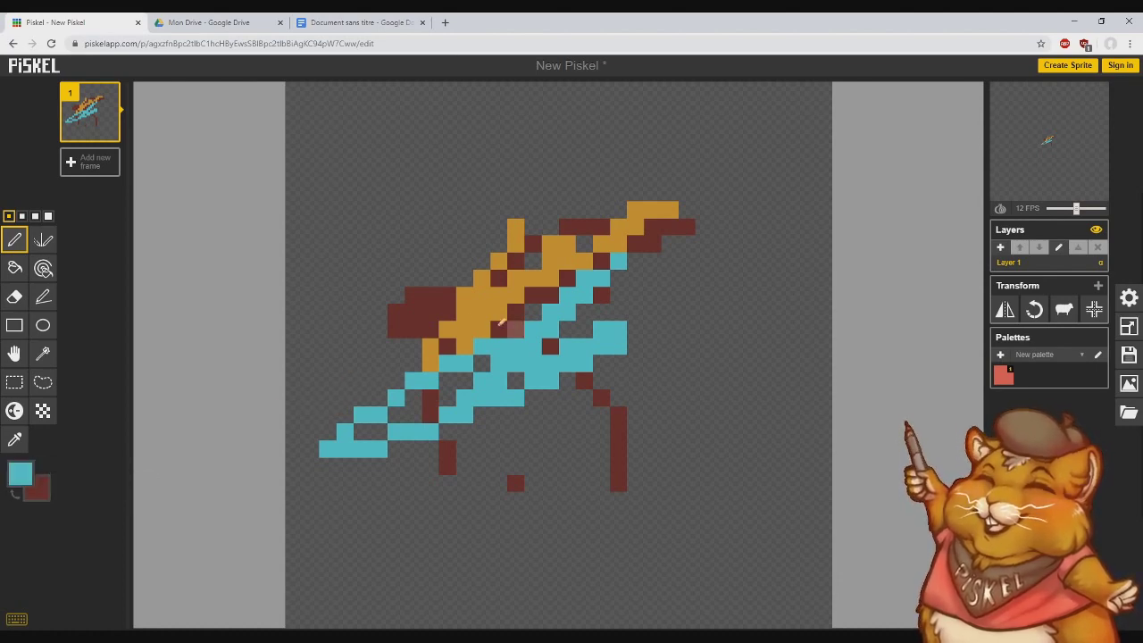
Step: Sample the golden colour from the drawing with the Color picker and draw golden Pen strokes below the blue ones
{"action": "left_click", "coordinate": [15, 440]}
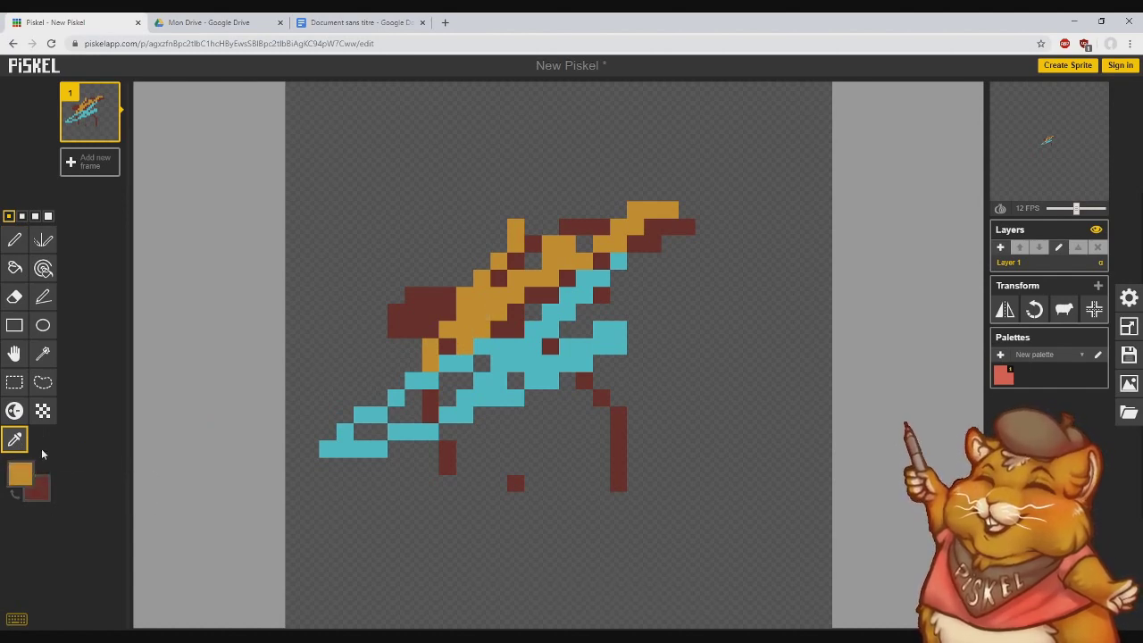
{"action": "left_click", "coordinate": [14, 239]}
{"action": "mouse_move", "coordinate": [585, 398]}
{"action": "left_mouse_down"}
{"action": "mouse_move", "coordinate": [543, 393]}
{"action": "mouse_move", "coordinate": [602, 398]}
{"action": "left_mouse_up"}
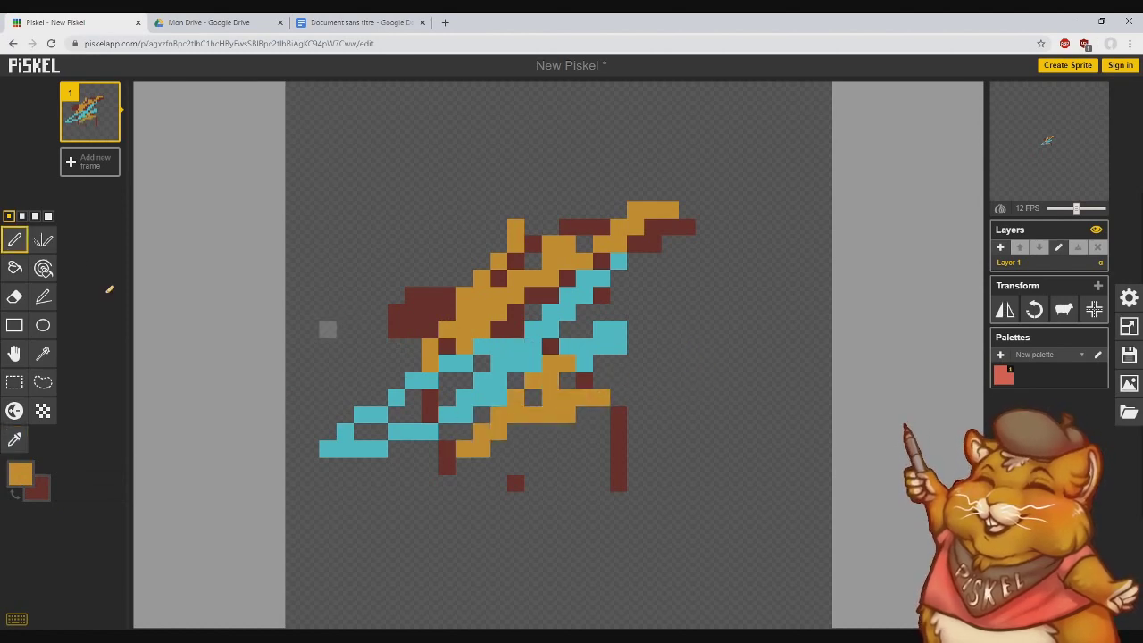
Step: Erase the whole drawing with the Eraser at the largest brush size
{"action": "left_click", "coordinate": [14, 297]}
{"action": "left_click", "coordinate": [48, 216]}
{"action": "mouse_move", "coordinate": [527, 321]}
{"action": "left_mouse_down"}
{"action": "mouse_move", "coordinate": [312, 455]}
{"action": "mouse_move", "coordinate": [587, 499]}
{"action": "mouse_move", "coordinate": [551, 293]}
{"action": "mouse_move", "coordinate": [367, 238]}
{"action": "mouse_move", "coordinate": [449, 244]}
{"action": "left_mouse_up"}
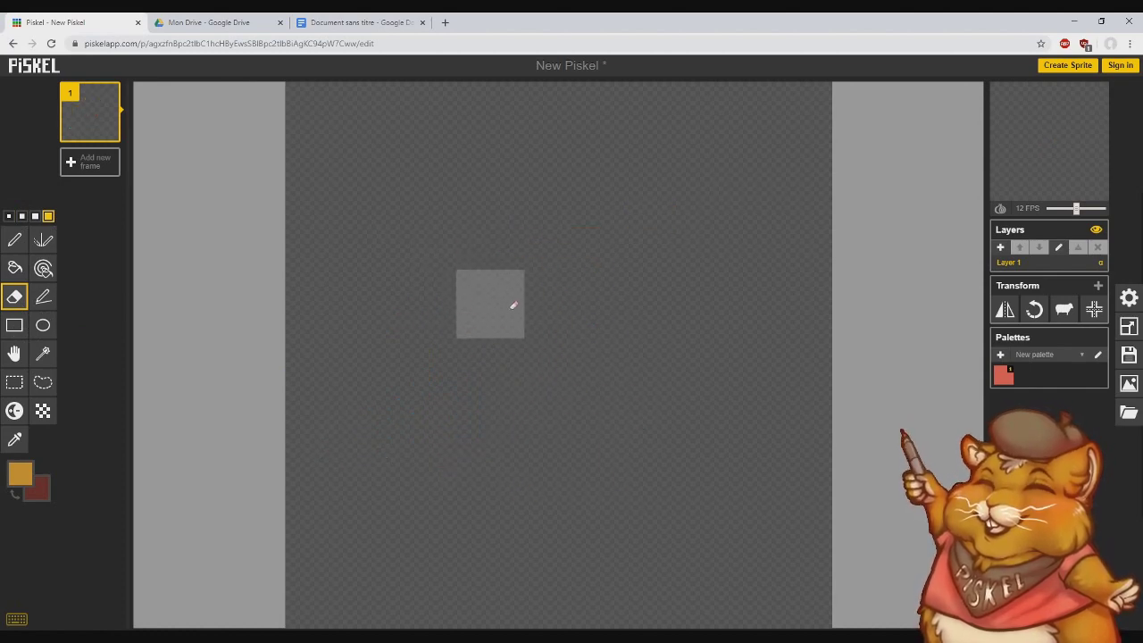
Step: Draw a large round golden outline with the Pen at the smallest brush size, and fill its interior golden with the Paint bucket
{"action": "left_click", "coordinate": [12, 239]}
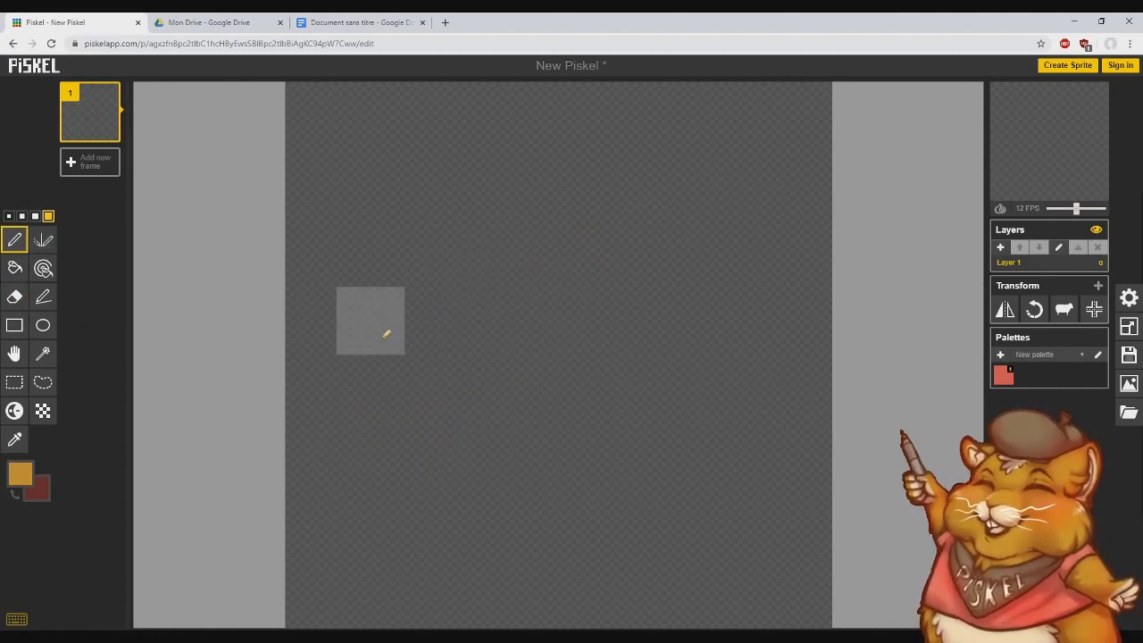
{"action": "left_click", "coordinate": [8, 215]}
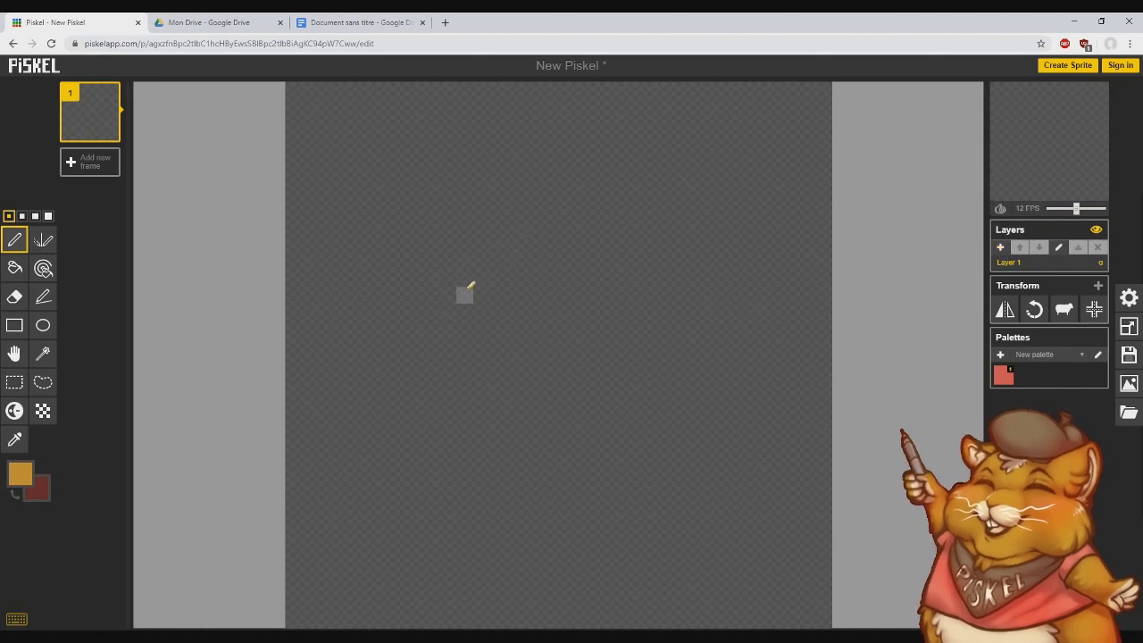
{"action": "mouse_move", "coordinate": [536, 210]}
{"action": "left_mouse_down"}
{"action": "mouse_move", "coordinate": [394, 282]}
{"action": "mouse_move", "coordinate": [408, 474]}
{"action": "mouse_move", "coordinate": [683, 527]}
{"action": "mouse_move", "coordinate": [751, 349]}
{"action": "mouse_move", "coordinate": [658, 213]}
{"action": "mouse_move", "coordinate": [565, 188]}
{"action": "mouse_move", "coordinate": [529, 192]}
{"action": "left_mouse_up"}
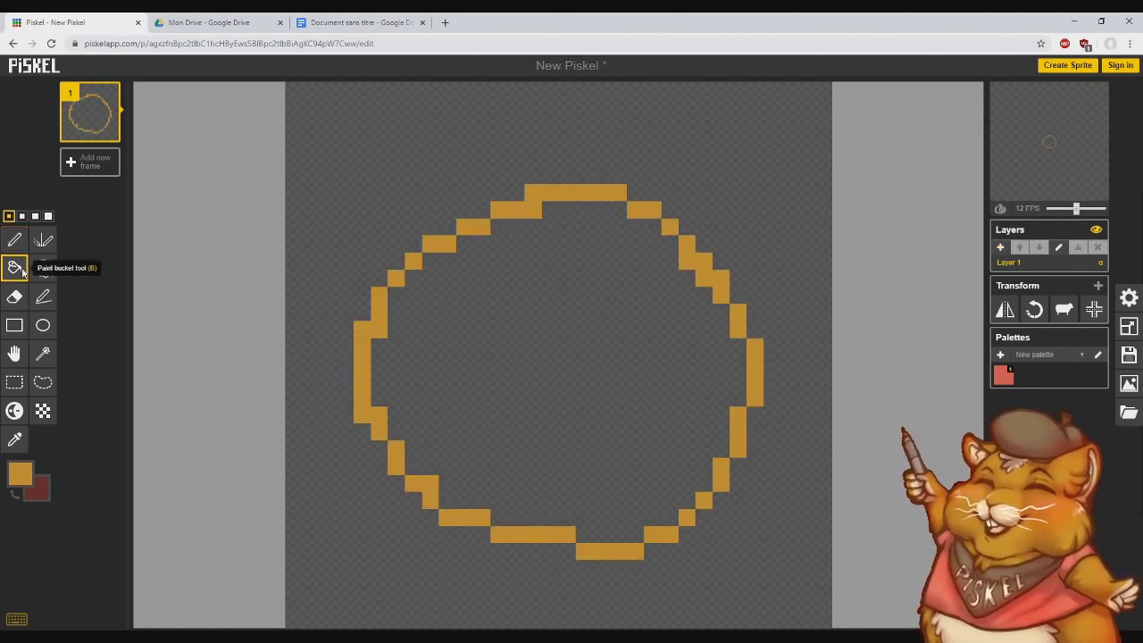
{"action": "left_click", "coordinate": [15, 268]}
{"action": "left_click", "coordinate": [505, 339]}
{"action": "left_click", "coordinate": [37, 493]}
Step: Make dark red the primary colour and draw two vertical eyes and a smiling mouth on the golden disc with the Pen tool
{"action": "left_click", "coordinate": [15, 239]}
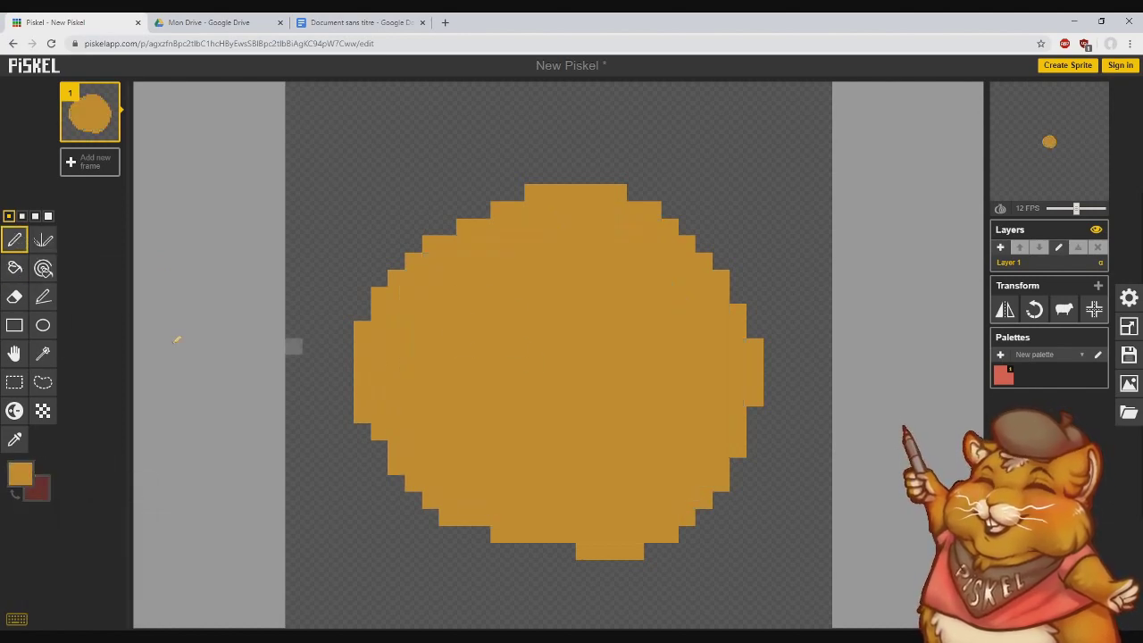
{"action": "left_click", "coordinate": [13, 492]}
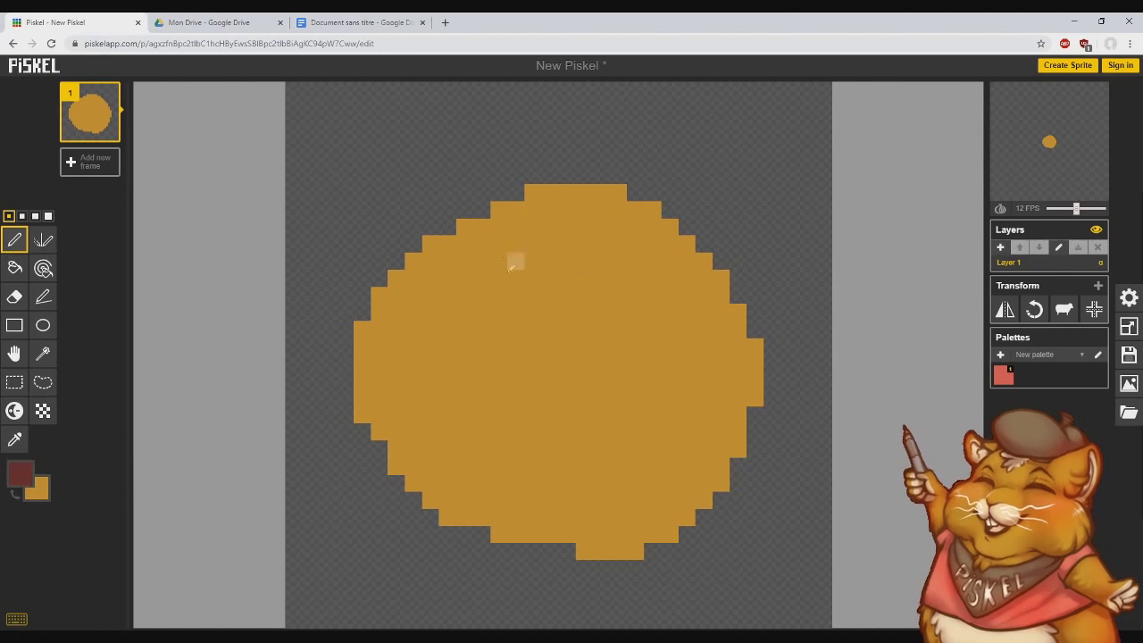
{"action": "left_click_drag", "start_coordinate": [482, 295], "coordinate": [497, 353]}
{"action": "left_click_drag", "start_coordinate": [618, 293], "coordinate": [618, 368]}
{"action": "mouse_move", "coordinate": [465, 416]}
{"action": "left_mouse_down"}
{"action": "mouse_move", "coordinate": [600, 465]}
{"action": "mouse_move", "coordinate": [669, 414]}
{"action": "left_mouse_up"}
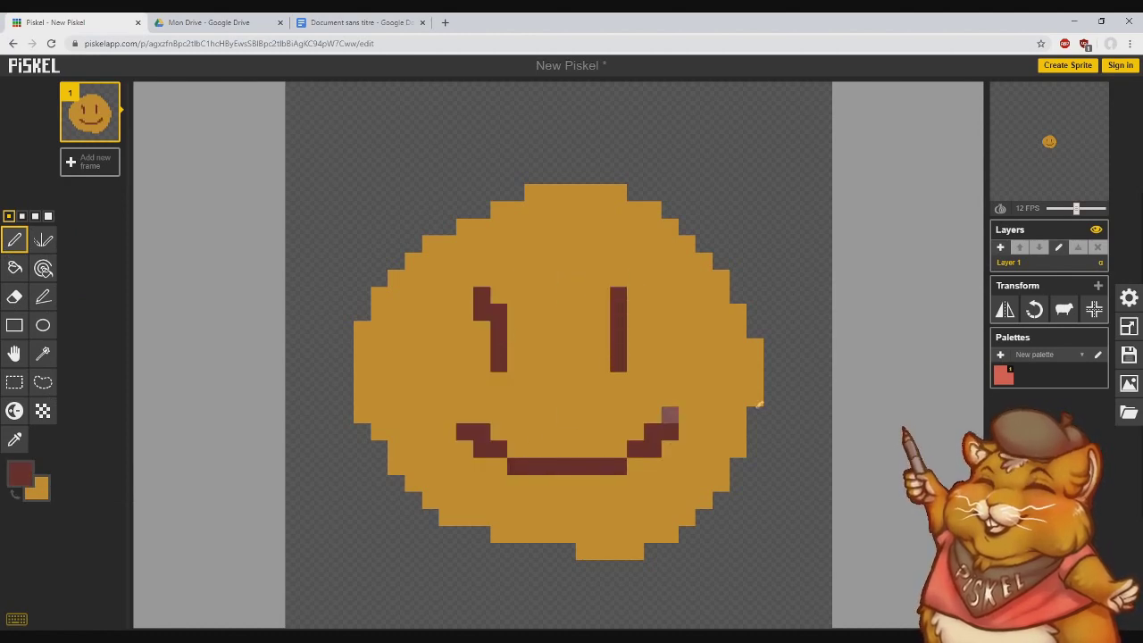
Step: Add a second layer and switch between Layer 1 and Layer 2, finishing on Layer 2
{"action": "left_click", "coordinate": [1000, 248]}
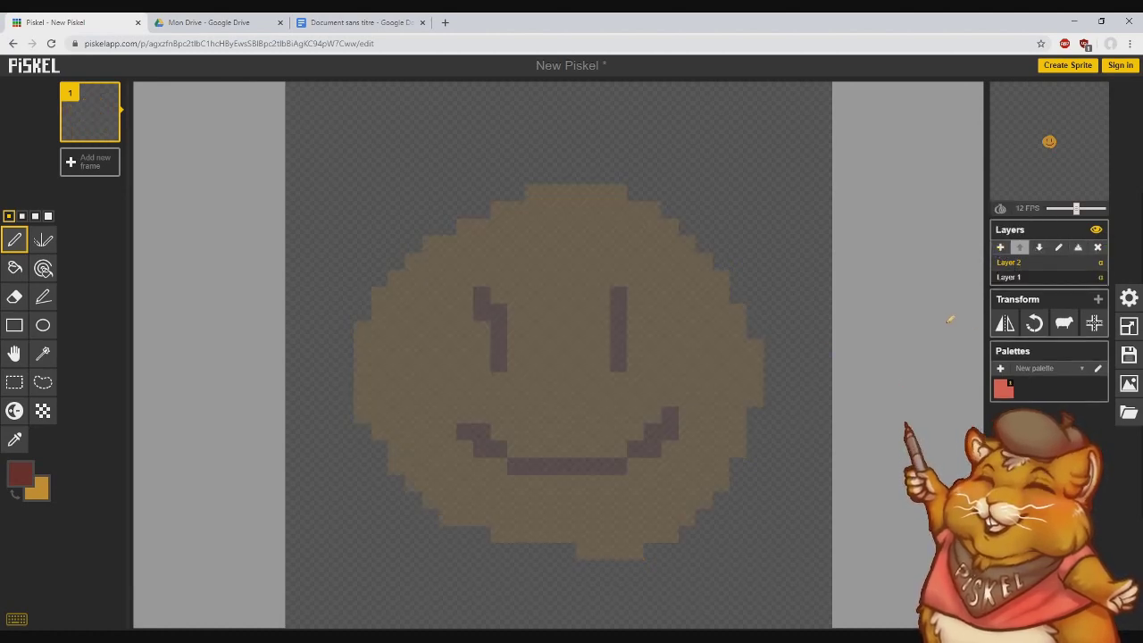
{"action": "left_click", "coordinate": [1019, 279]}
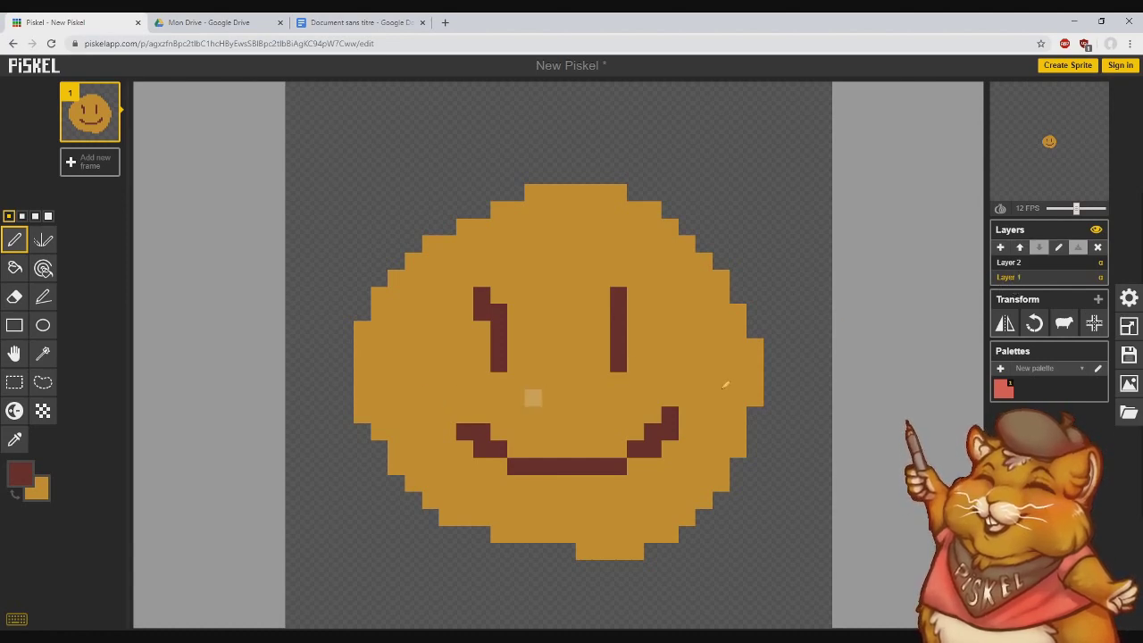
{"action": "left_click", "coordinate": [1014, 262]}
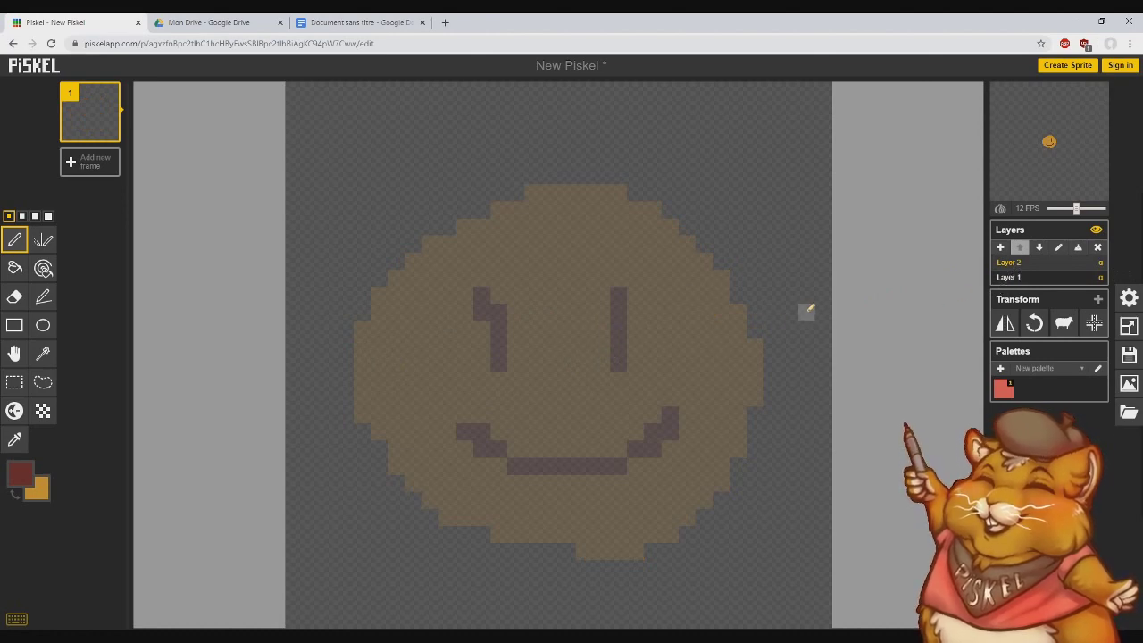
{"action": "left_click", "coordinate": [1009, 278]}
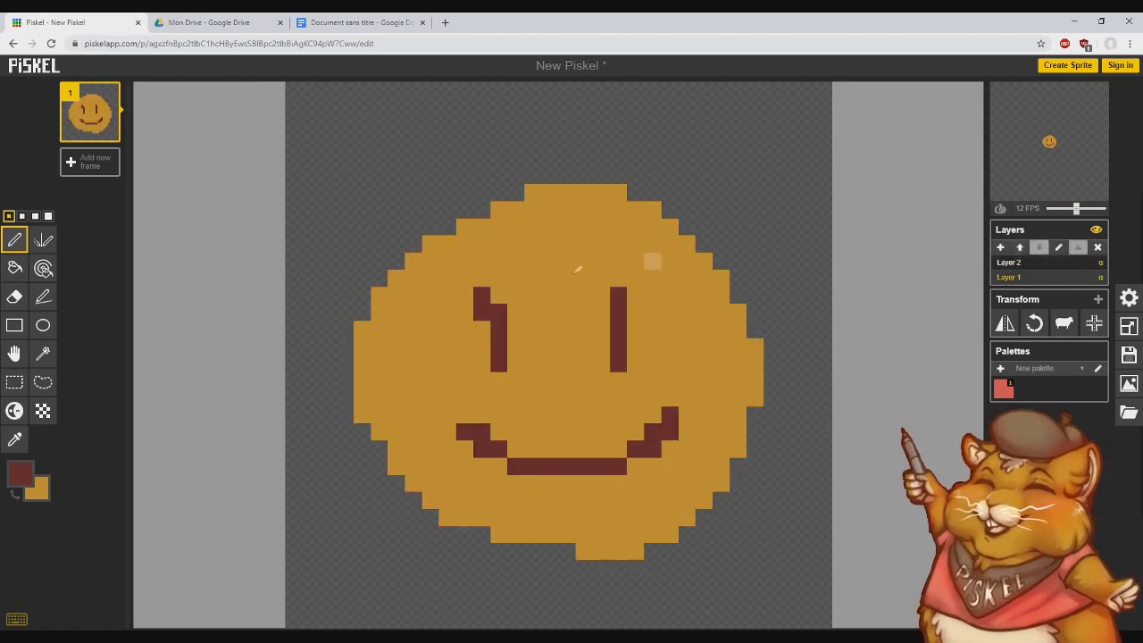
{"action": "left_click", "coordinate": [1046, 268]}
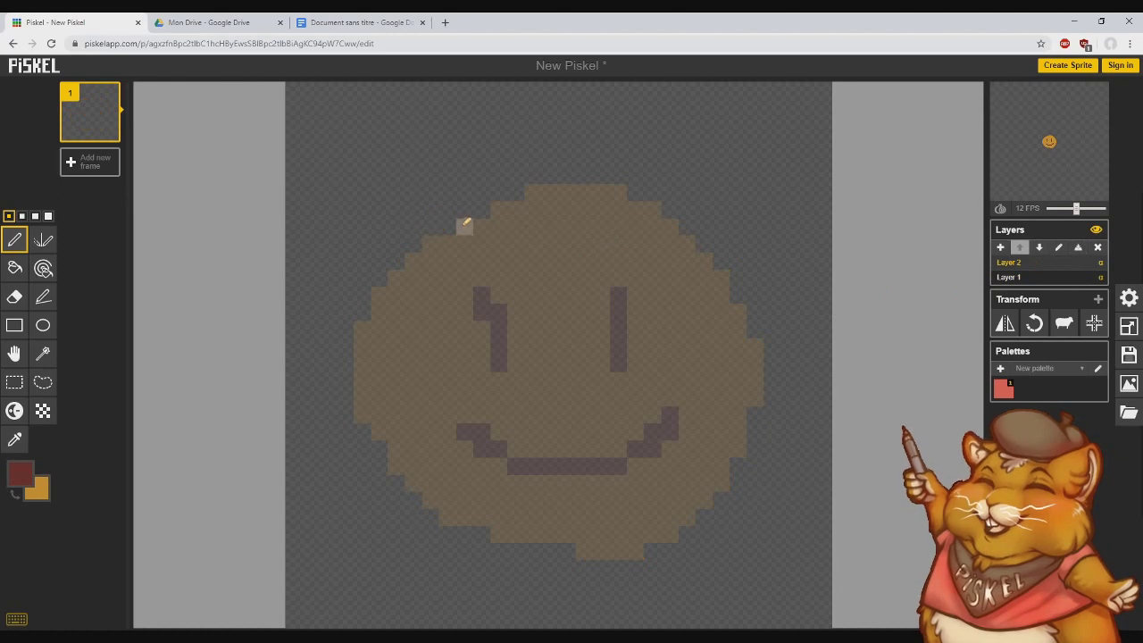
Step: Draw a dark-red crown outline on top of the smiley's head on Layer 2 and fill it with the Paint bucket
{"action": "mouse_move", "coordinate": [447, 225]}
{"action": "left_mouse_down"}
{"action": "mouse_move", "coordinate": [553, 191]}
{"action": "mouse_move", "coordinate": [687, 183]}
{"action": "mouse_move", "coordinate": [428, 243]}
{"action": "left_mouse_up"}
{"action": "left_click", "coordinate": [14, 268]}
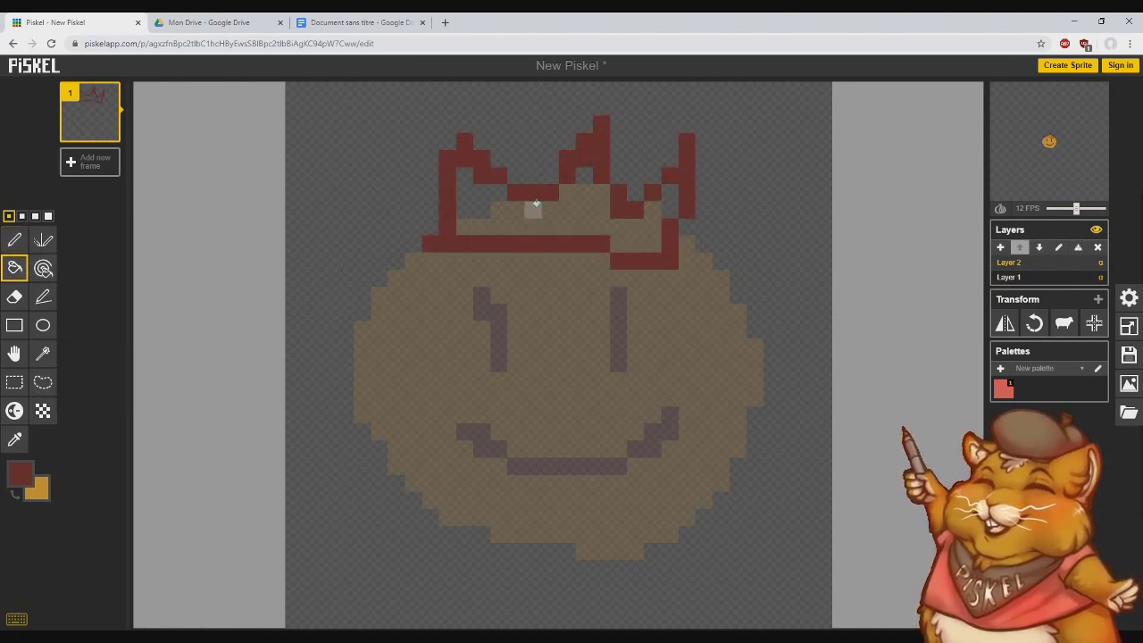
{"action": "left_click", "coordinate": [534, 205]}
{"action": "mouse_move", "coordinate": [1070, 132]}
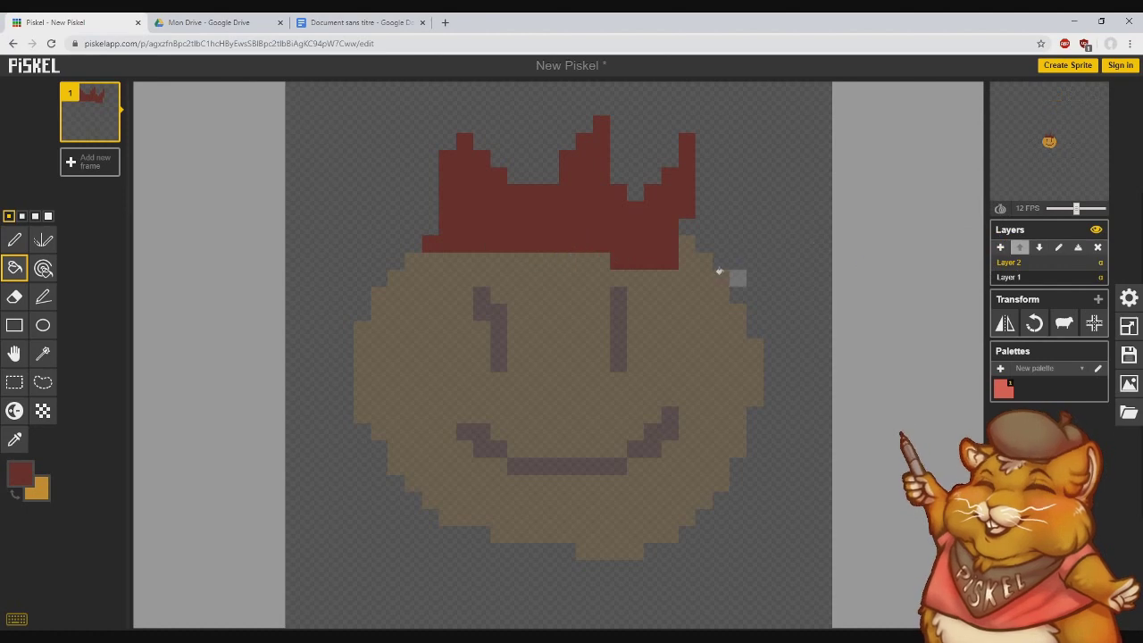
Step: Try the Eraser across the top of the face on Layer 1, undo the erasure, and return to Layer 2
{"action": "left_click", "coordinate": [15, 296]}
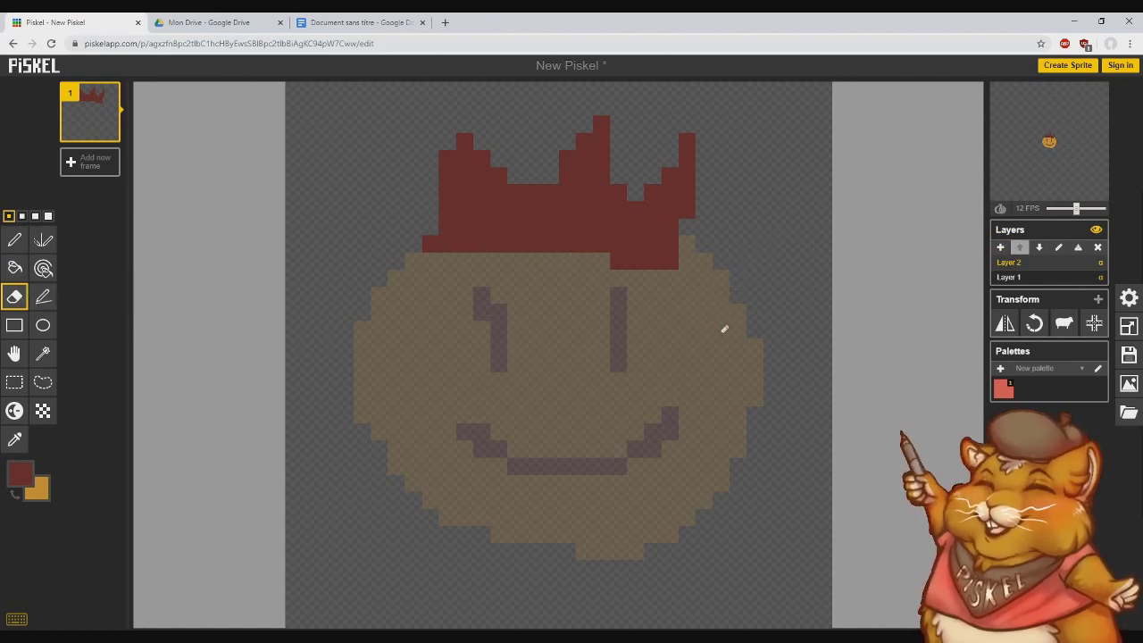
{"action": "left_click", "coordinate": [1010, 277]}
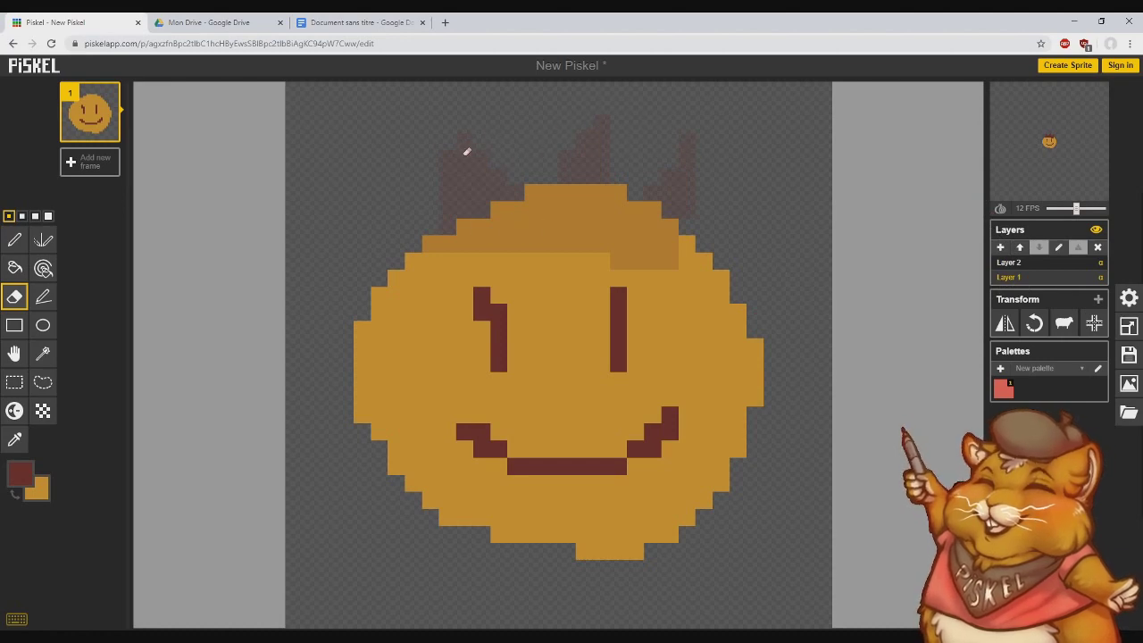
{"action": "mouse_move", "coordinate": [532, 176]}
{"action": "left_mouse_down"}
{"action": "mouse_move", "coordinate": [591, 207]}
{"action": "mouse_move", "coordinate": [573, 220]}
{"action": "mouse_move", "coordinate": [520, 204]}
{"action": "mouse_move", "coordinate": [579, 217]}
{"action": "mouse_move", "coordinate": [613, 189]}
{"action": "left_mouse_up"}
{"action": "key", "text": "ctrl+z"}
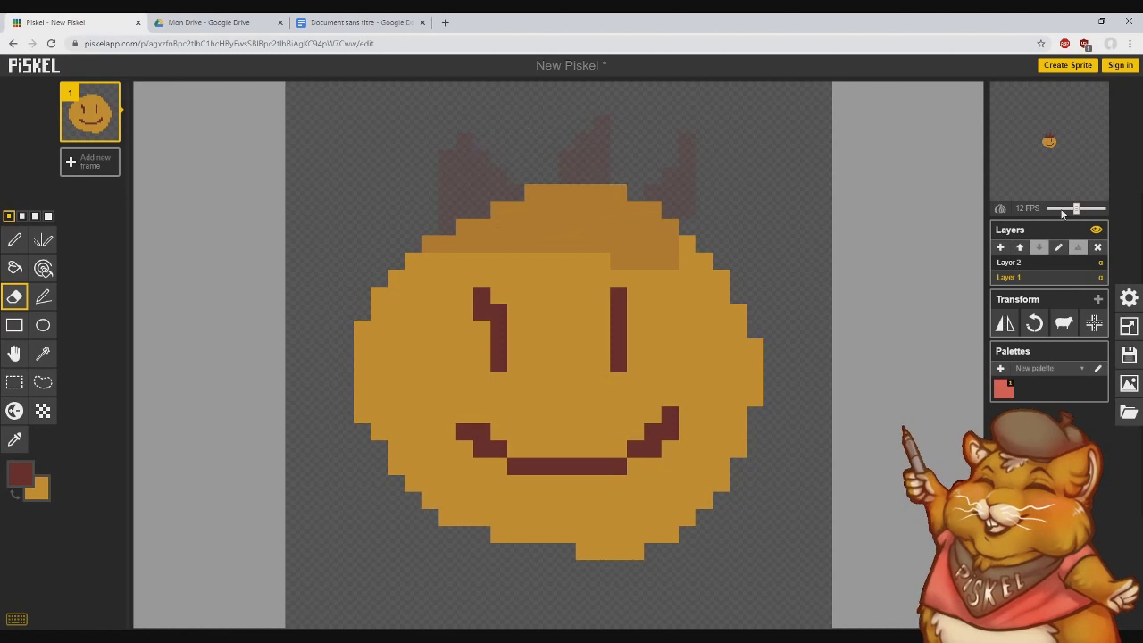
{"action": "left_click", "coordinate": [1007, 264]}
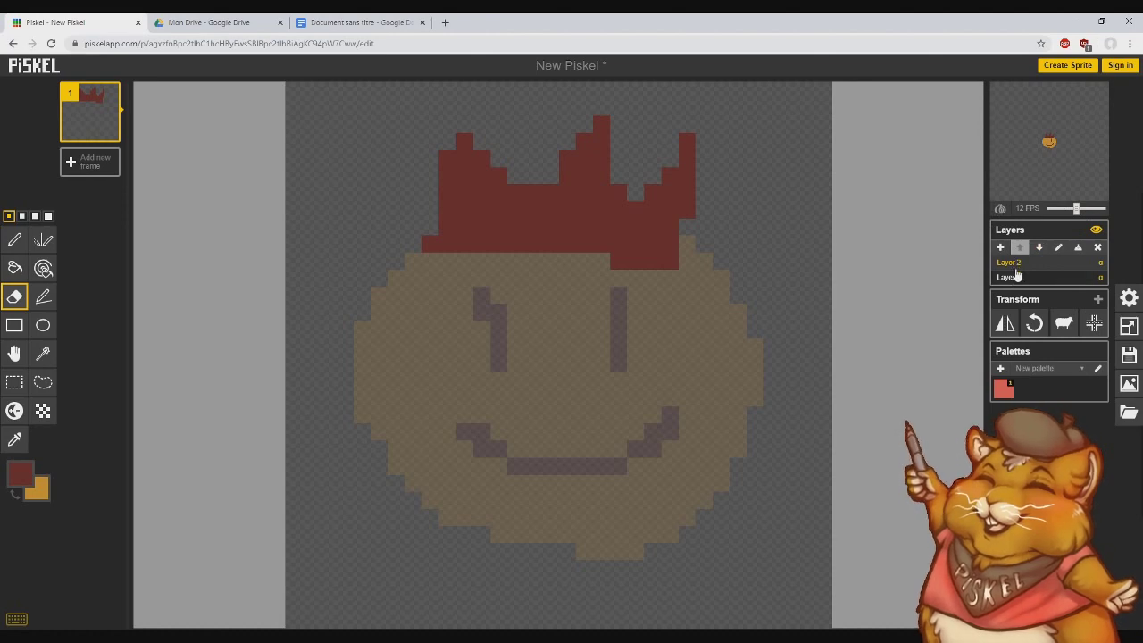
Step: Move Layer 2 beneath Layer 1, restore the original order by moving Layer 1 down, and select Layer 2
{"action": "left_click", "coordinate": [1039, 247]}
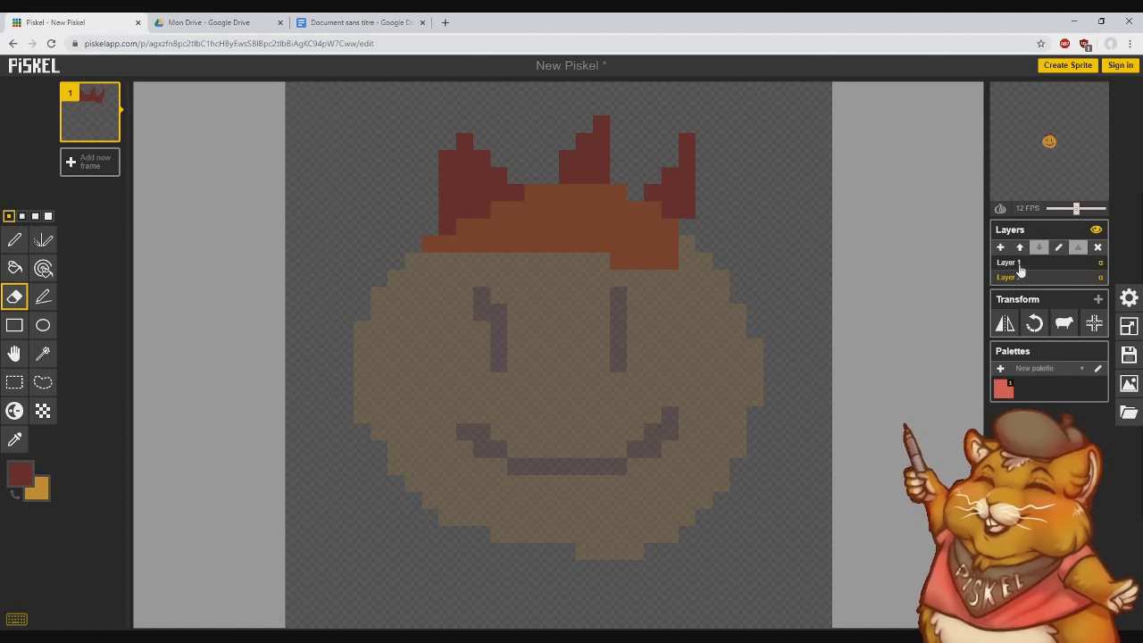
{"action": "left_click", "coordinate": [1020, 265]}
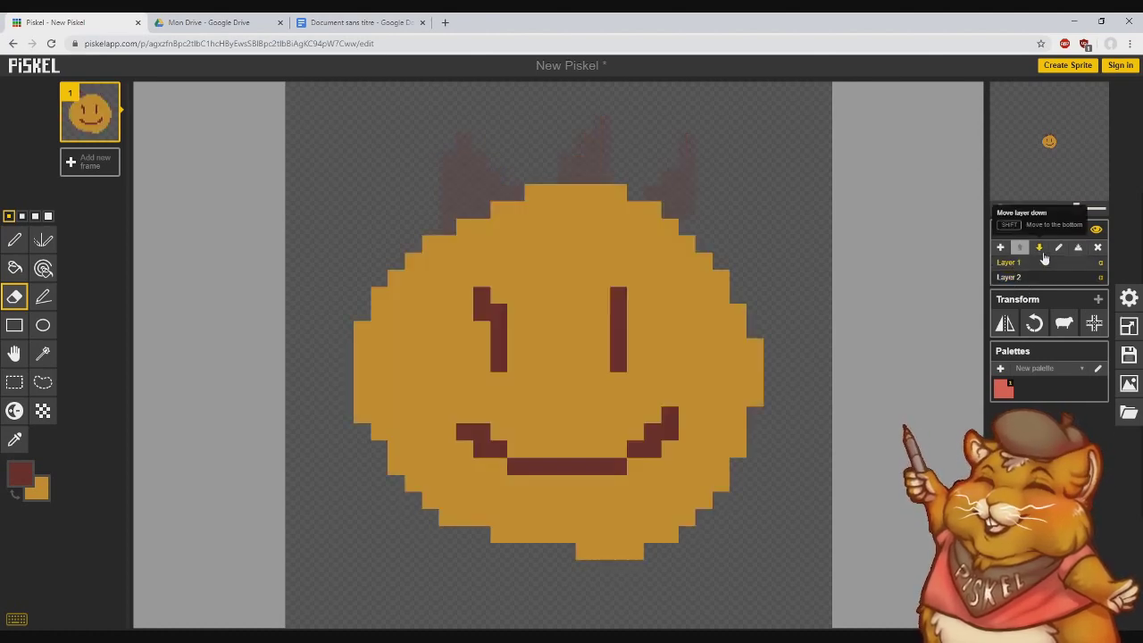
{"action": "left_click", "coordinate": [1040, 247]}
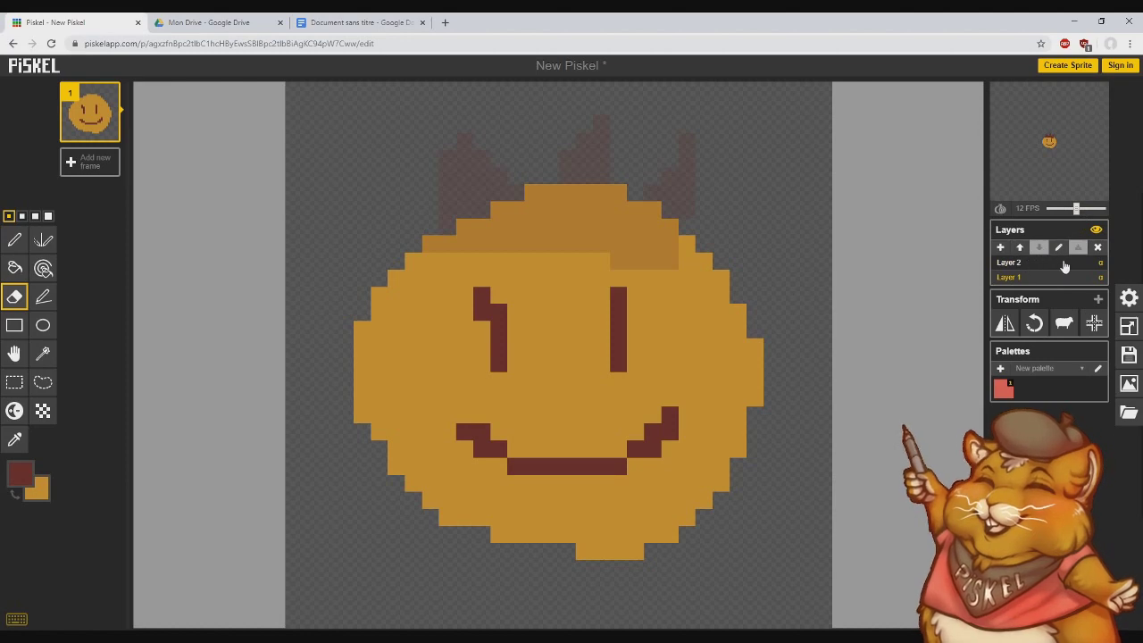
{"action": "left_click", "coordinate": [1064, 265]}
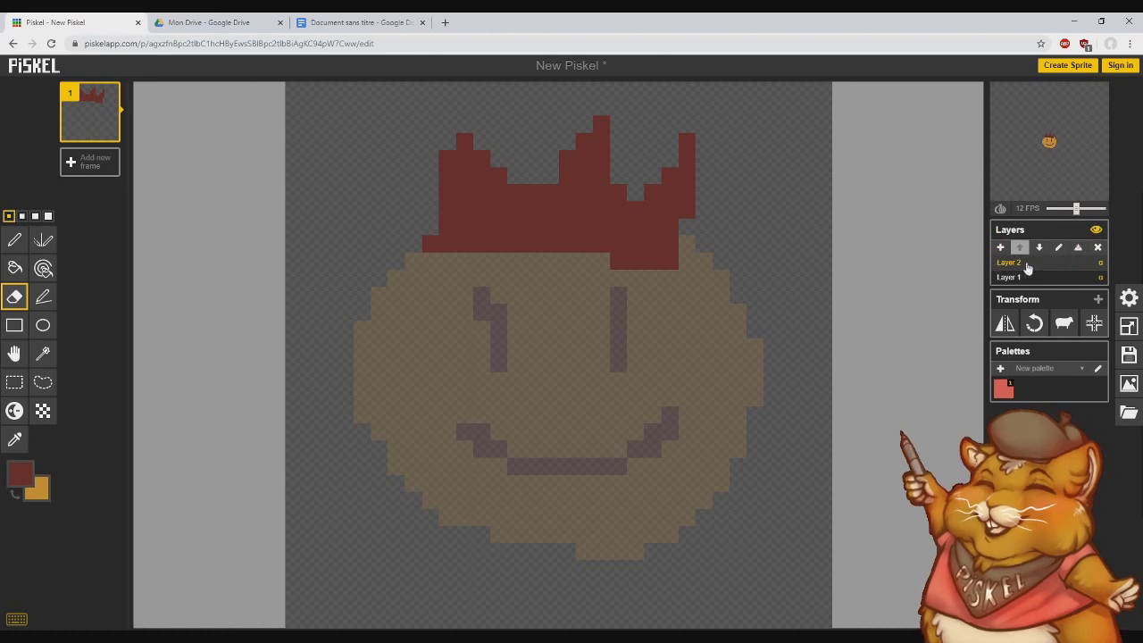
Step: Merge Layer 2 with the layer below, try the Eraser across the crown's spikes, and undo the erasure
{"action": "left_click", "coordinate": [1078, 250]}
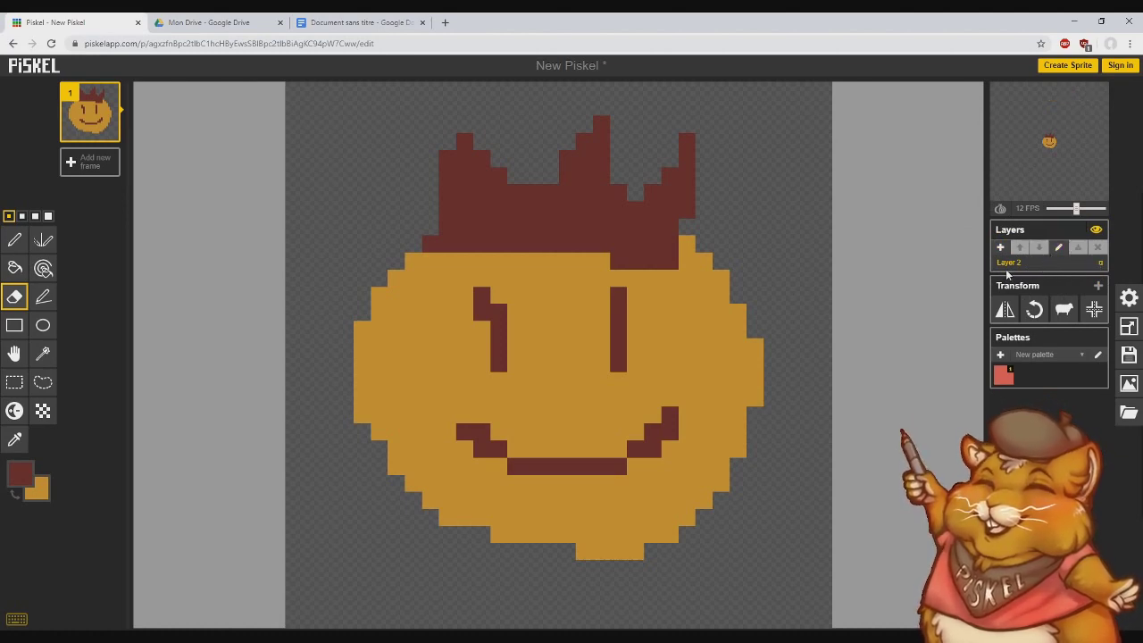
{"action": "mouse_move", "coordinate": [703, 206]}
{"action": "left_mouse_down"}
{"action": "mouse_move", "coordinate": [685, 141]}
{"action": "mouse_move", "coordinate": [718, 159]}
{"action": "mouse_move", "coordinate": [669, 170]}
{"action": "mouse_move", "coordinate": [689, 239]}
{"action": "mouse_move", "coordinate": [741, 282]}
{"action": "mouse_move", "coordinate": [656, 173]}
{"action": "mouse_move", "coordinate": [621, 156]}
{"action": "mouse_move", "coordinate": [598, 201]}
{"action": "mouse_move", "coordinate": [613, 122]}
{"action": "mouse_move", "coordinate": [628, 175]}
{"action": "mouse_move", "coordinate": [609, 199]}
{"action": "left_mouse_up"}
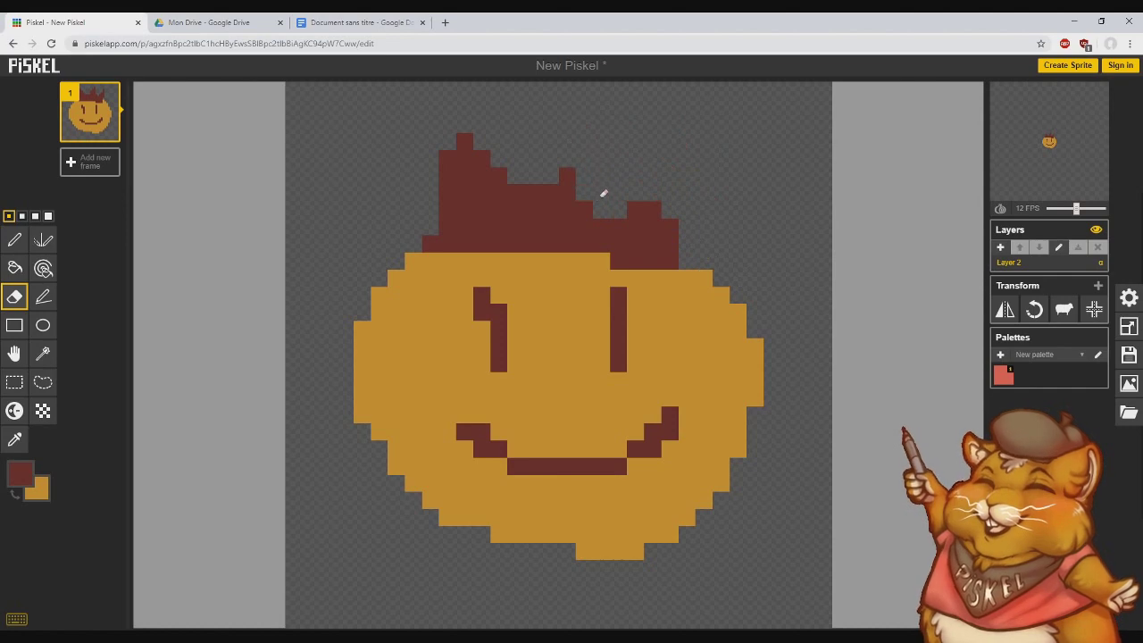
{"action": "key", "text": "ctrl+z"}
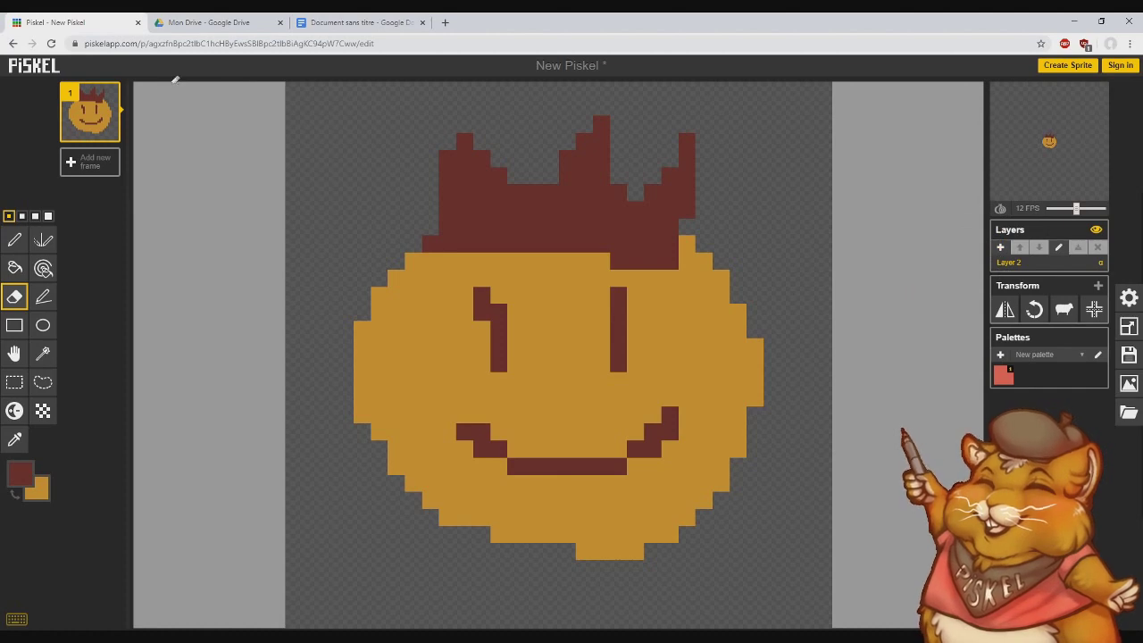
Step: Erase the entire crowned smiley from the canvas with the Eraser at the largest pen size
{"action": "left_click", "coordinate": [45, 240]}
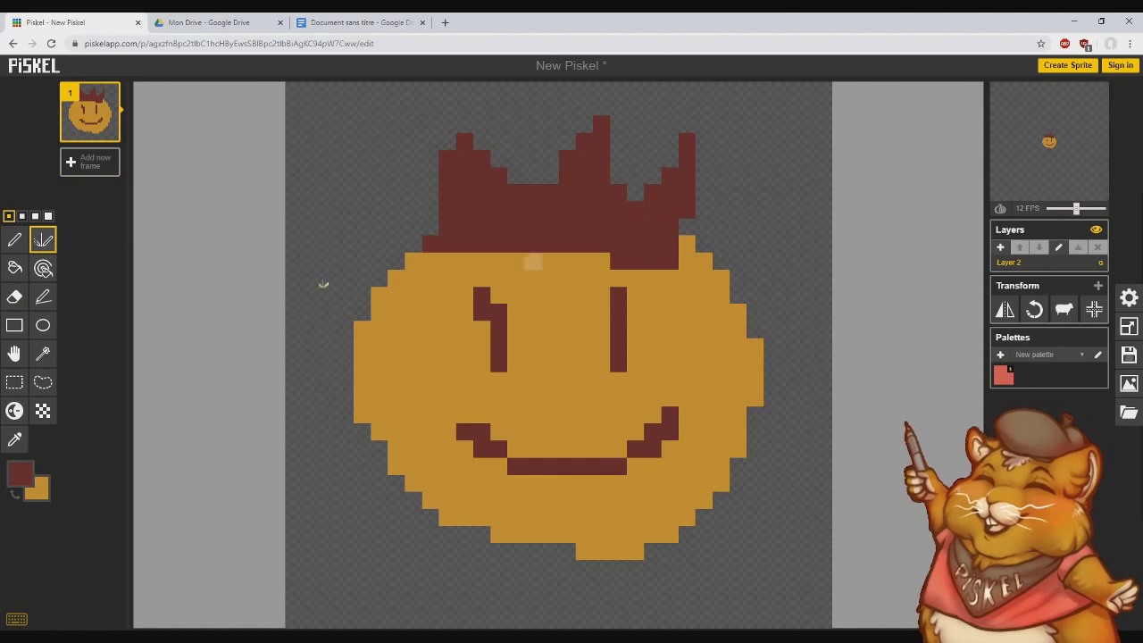
{"action": "left_click", "coordinate": [14, 297]}
{"action": "left_click", "coordinate": [48, 216]}
{"action": "mouse_move", "coordinate": [568, 325]}
{"action": "left_mouse_down"}
{"action": "mouse_move", "coordinate": [653, 137]}
{"action": "mouse_move", "coordinate": [492, 138]}
{"action": "mouse_move", "coordinate": [587, 289]}
{"action": "mouse_move", "coordinate": [670, 93]}
{"action": "mouse_move", "coordinate": [729, 151]}
{"action": "mouse_move", "coordinate": [672, 584]}
{"action": "mouse_move", "coordinate": [279, 433]}
{"action": "mouse_move", "coordinate": [455, 397]}
{"action": "mouse_move", "coordinate": [608, 600]}
{"action": "mouse_move", "coordinate": [426, 550]}
{"action": "mouse_move", "coordinate": [296, 391]}
{"action": "mouse_move", "coordinate": [384, 412]}
{"action": "mouse_move", "coordinate": [509, 522]}
{"action": "mouse_move", "coordinate": [623, 110]}
{"action": "left_mouse_up"}
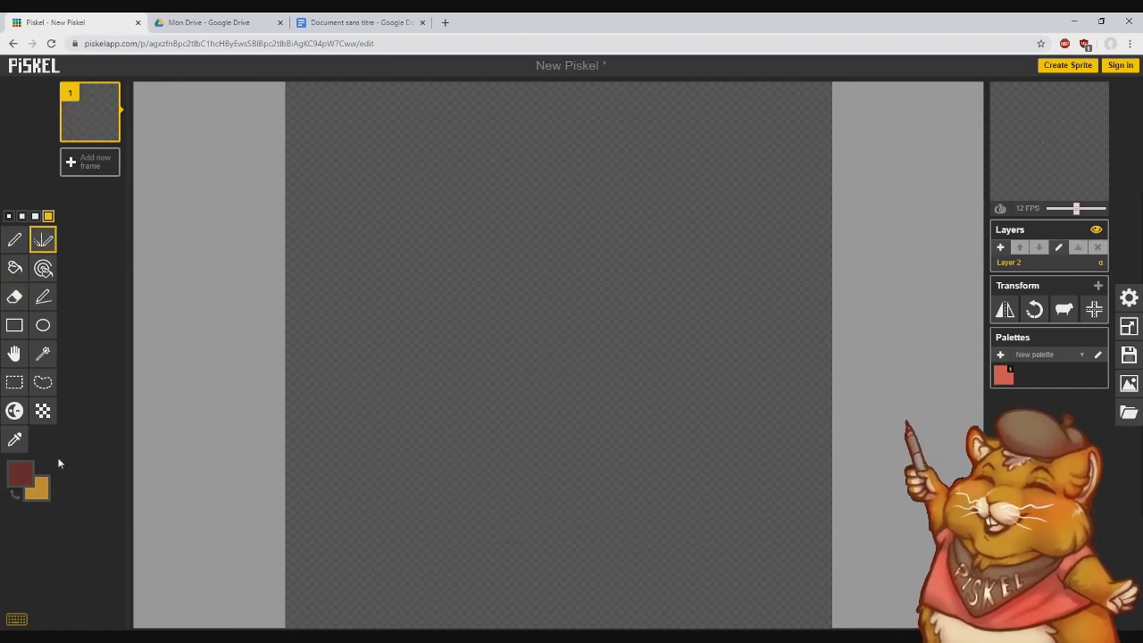
Step: Draw two hollow square eyes and a wide smiling mouth with the Vertical Mirror pen in near-black #110f0f at the smallest pen size
{"action": "left_click", "coordinate": [20, 472]}
{"action": "left_click", "coordinate": [72, 563]}
{"action": "left_click_drag", "start_coordinate": [71, 572], "coordinate": [65, 577]}
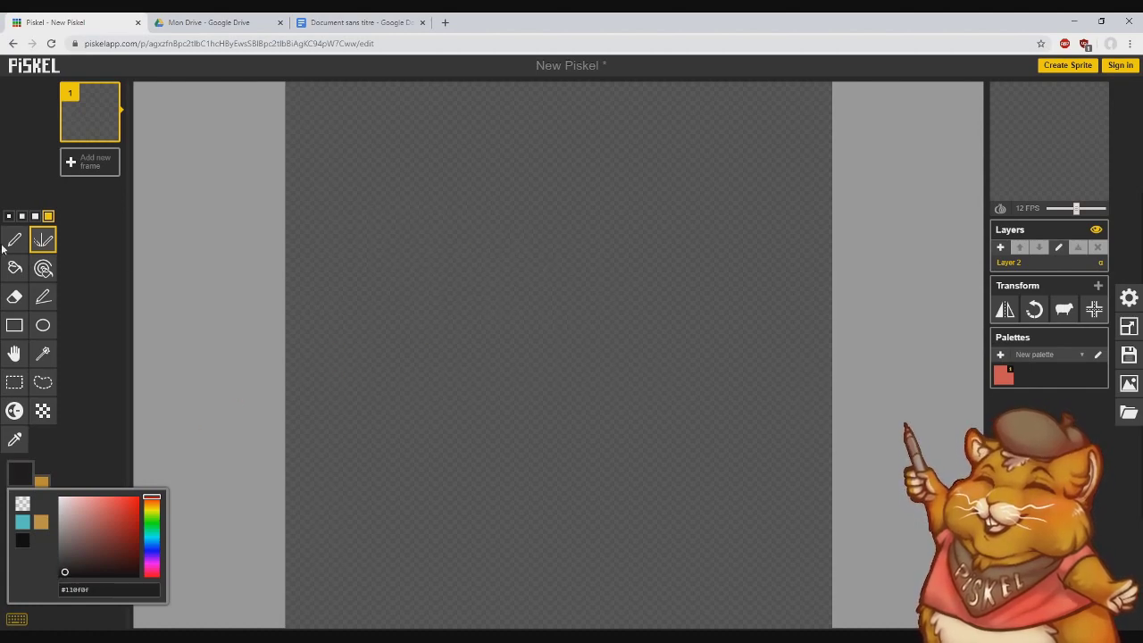
{"action": "left_click", "coordinate": [9, 216]}
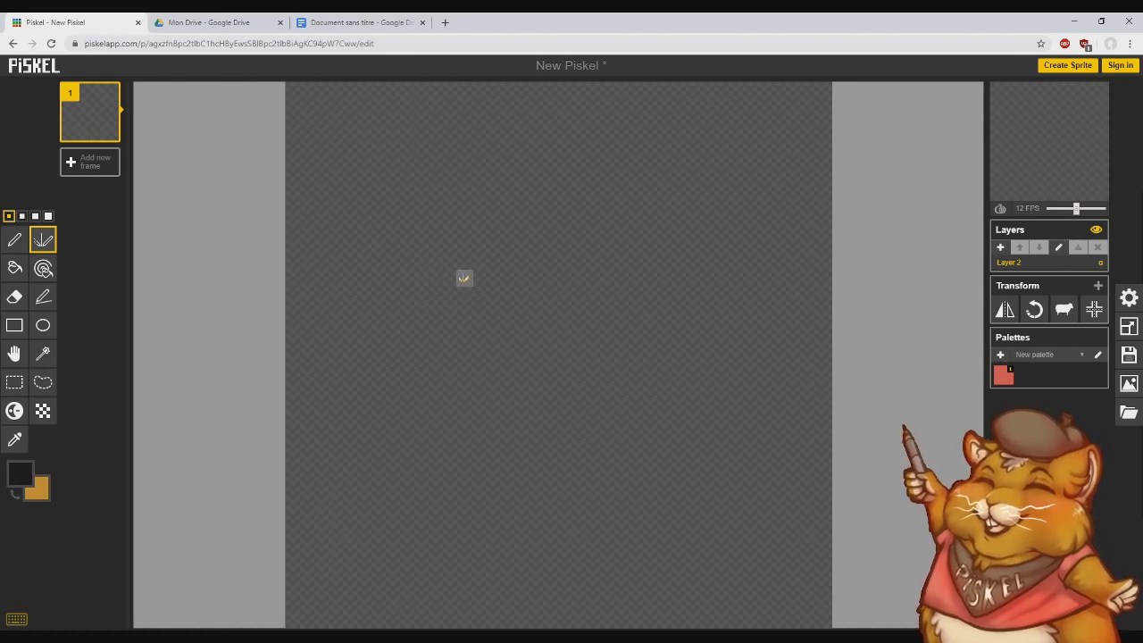
{"action": "left_click_drag", "start_coordinate": [428, 247], "coordinate": [427, 258]}
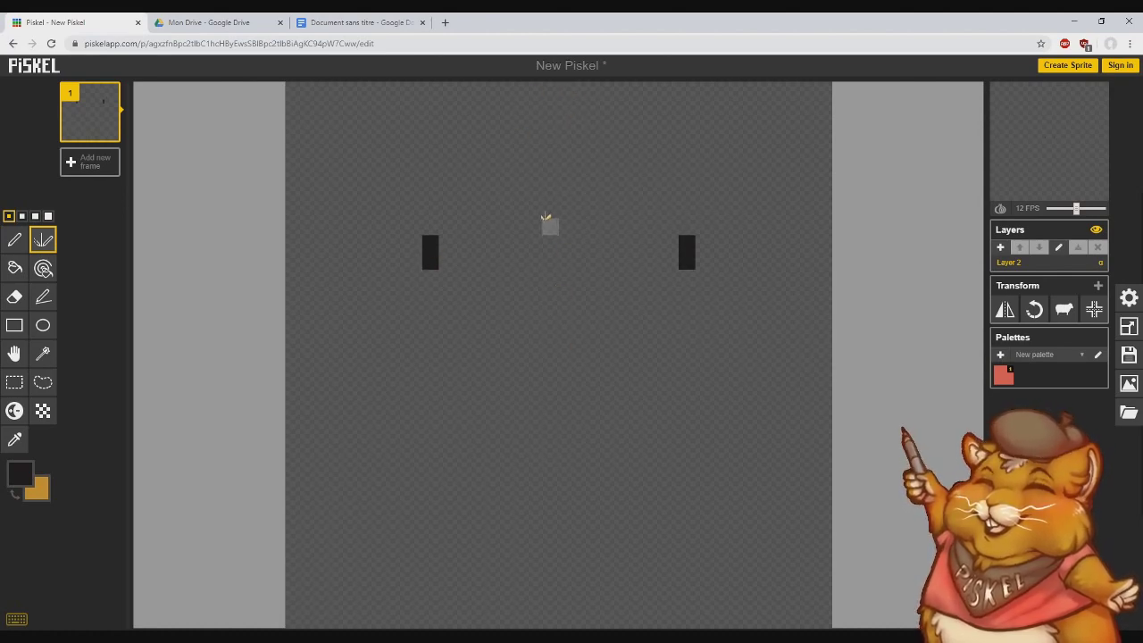
{"action": "left_click_drag", "start_coordinate": [443, 257], "coordinate": [452, 264]}
{"action": "left_click_drag", "start_coordinate": [427, 223], "coordinate": [451, 225]}
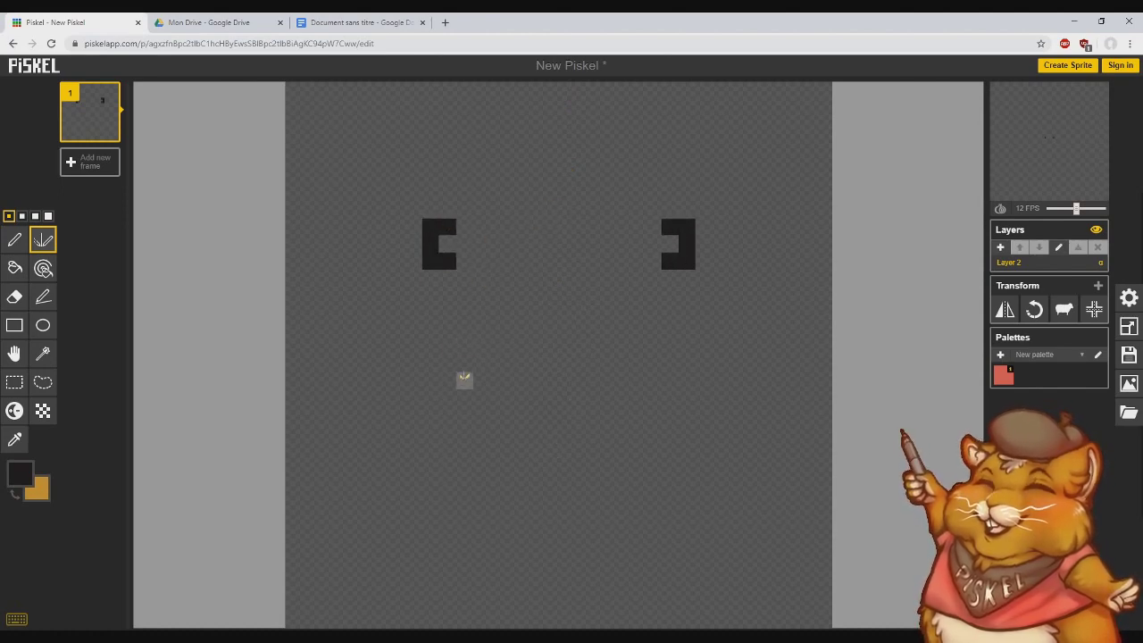
{"action": "mouse_move", "coordinate": [426, 342]}
{"action": "left_mouse_down"}
{"action": "mouse_move", "coordinate": [441, 363]}
{"action": "mouse_move", "coordinate": [552, 399]}
{"action": "left_mouse_up"}
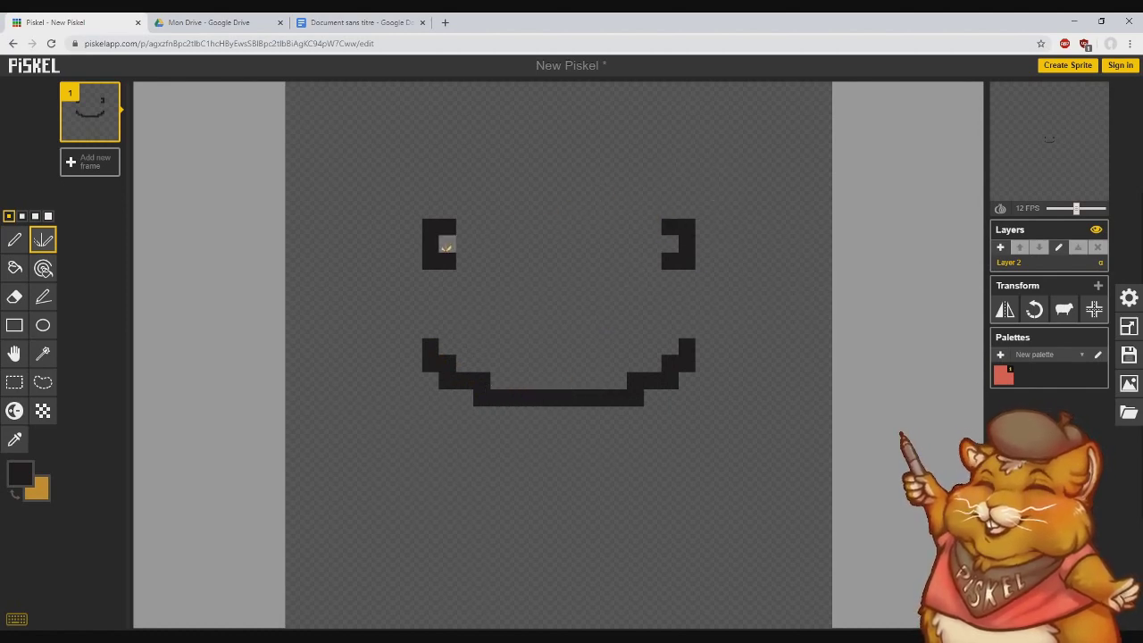
{"action": "left_click_drag", "start_coordinate": [465, 226], "coordinate": [460, 264]}
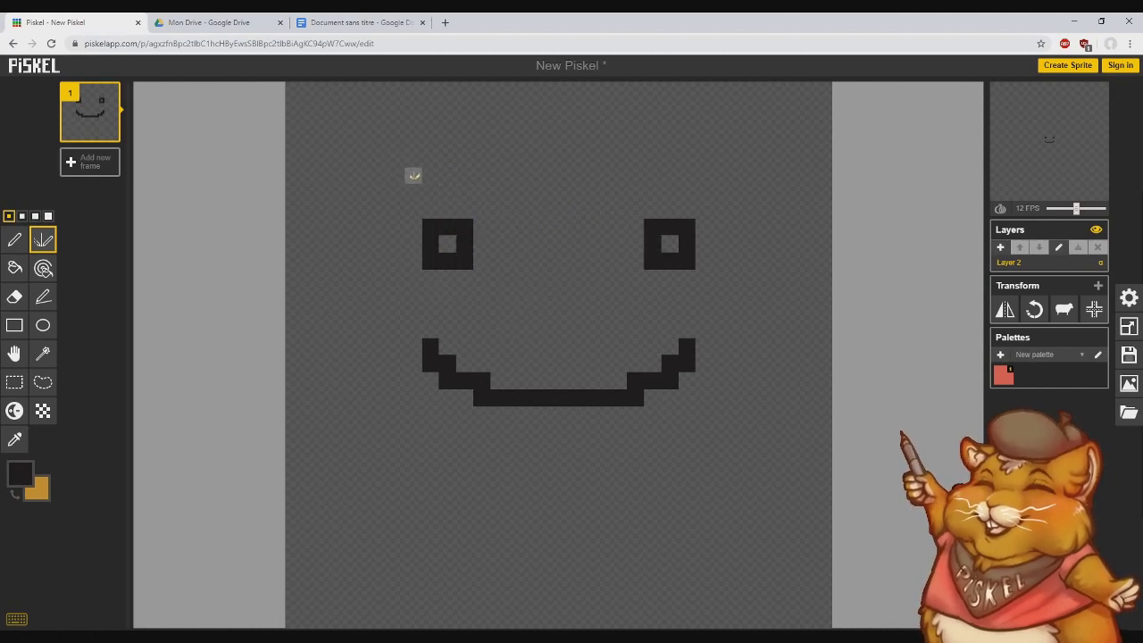
Step: Draw the bear's mirrored head outline with round ears, add a triangular nose, and close the ears' inner edges
{"action": "mouse_move", "coordinate": [431, 175]}
{"action": "left_mouse_down"}
{"action": "mouse_move", "coordinate": [370, 257]}
{"action": "mouse_move", "coordinate": [375, 328]}
{"action": "mouse_move", "coordinate": [351, 417]}
{"action": "mouse_move", "coordinate": [372, 451]}
{"action": "mouse_move", "coordinate": [412, 476]}
{"action": "mouse_move", "coordinate": [546, 498]}
{"action": "left_mouse_up"}
{"action": "mouse_move", "coordinate": [515, 158]}
{"action": "left_mouse_down"}
{"action": "mouse_move", "coordinate": [362, 124]}
{"action": "mouse_move", "coordinate": [350, 193]}
{"action": "mouse_move", "coordinate": [375, 238]}
{"action": "left_mouse_up"}
{"action": "left_click_drag", "start_coordinate": [520, 158], "coordinate": [584, 158]}
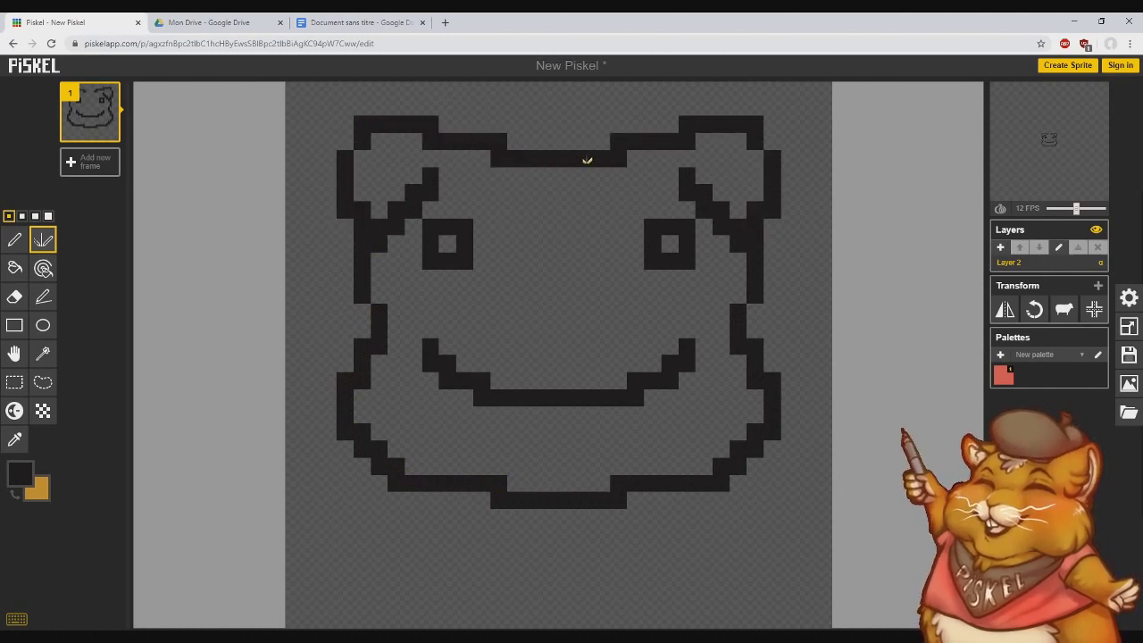
{"action": "mouse_move", "coordinate": [550, 329]}
{"action": "left_mouse_down"}
{"action": "mouse_move", "coordinate": [520, 312]}
{"action": "mouse_move", "coordinate": [566, 313]}
{"action": "left_mouse_up"}
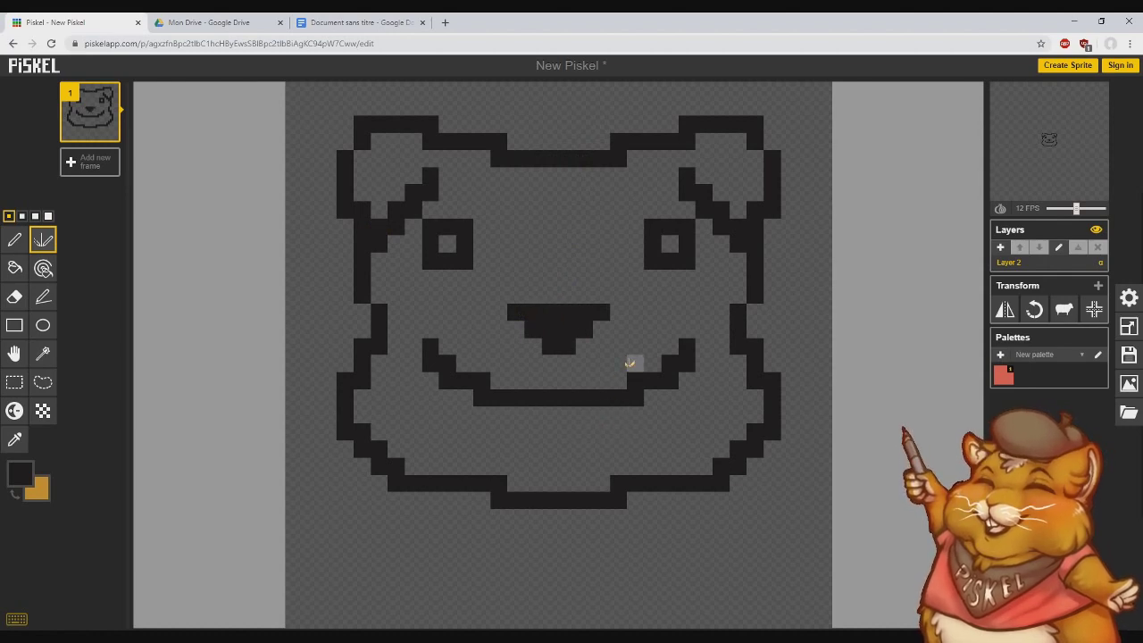
{"action": "left_click", "coordinate": [446, 159]}
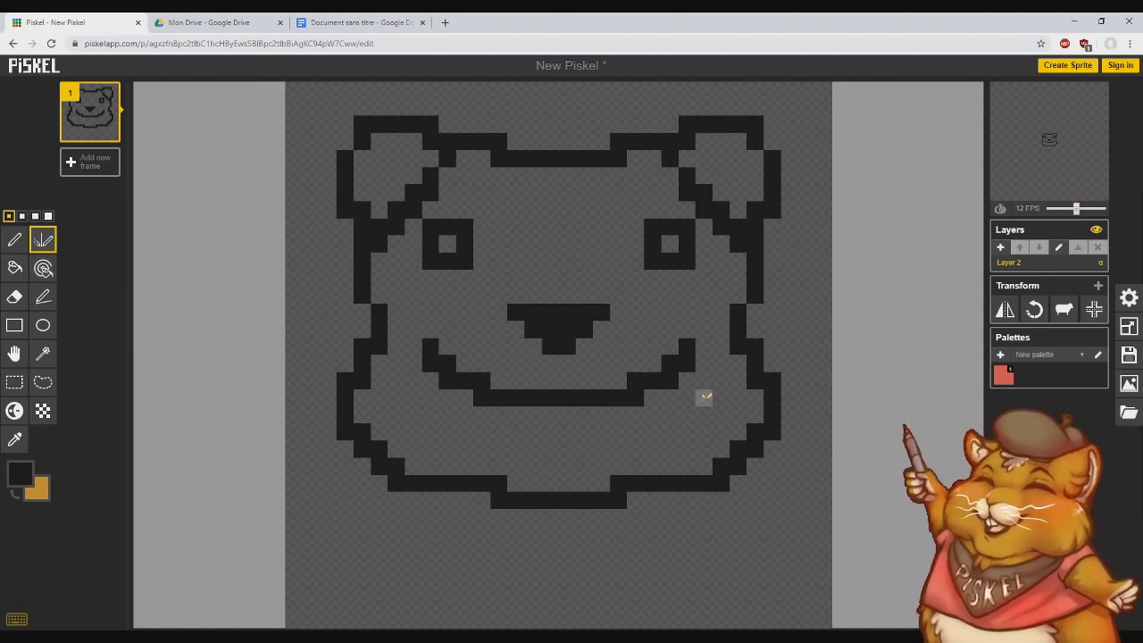
Step: Draw mirrored shoulder outlines running from the head to the canvas bottom and a curved belly outline between them
{"action": "left_click", "coordinate": [464, 484]}
{"action": "left_click_drag", "start_coordinate": [395, 497], "coordinate": [292, 623]}
{"action": "mouse_move", "coordinate": [481, 546]}
{"action": "left_mouse_down"}
{"action": "mouse_move", "coordinate": [422, 604]}
{"action": "mouse_move", "coordinate": [506, 538]}
{"action": "mouse_move", "coordinate": [561, 535]}
{"action": "left_mouse_up"}
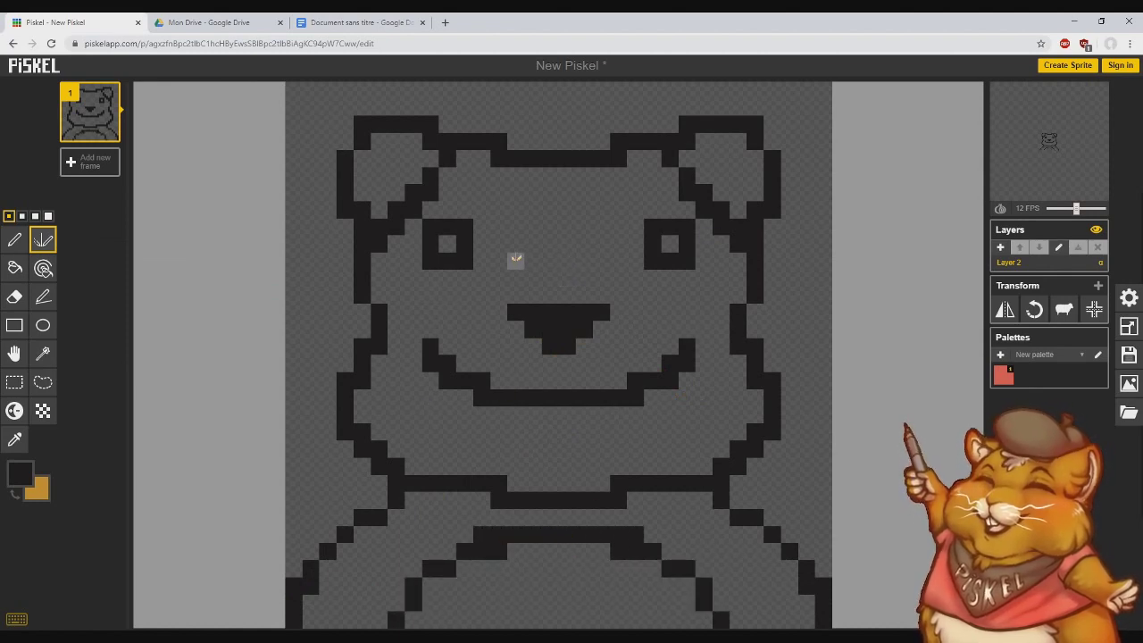
Step: Swap the colours so golden is primary and fill the bear's face, body and both ears with the Paint bucket
{"action": "left_click", "coordinate": [14, 268]}
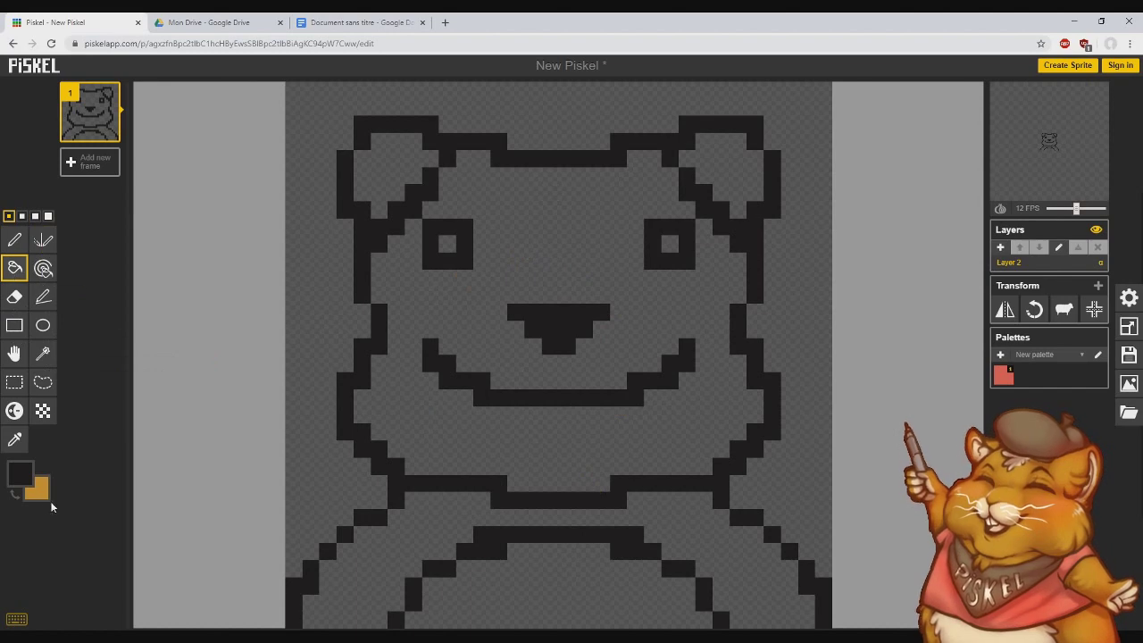
{"action": "left_click", "coordinate": [14, 492]}
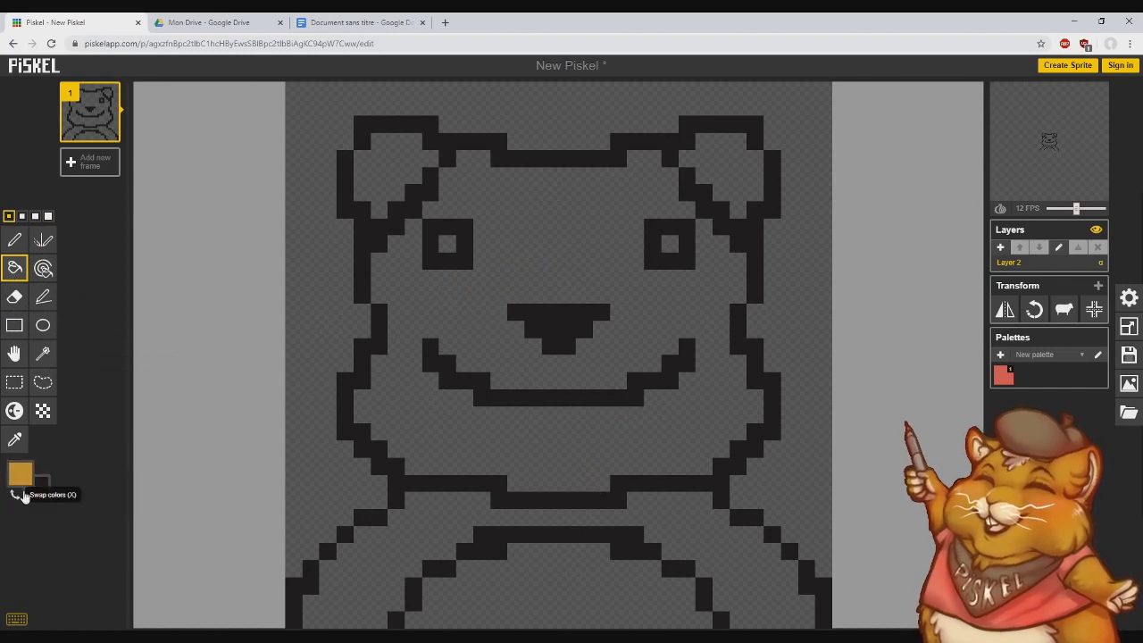
{"action": "left_click", "coordinate": [491, 305]}
{"action": "left_click", "coordinate": [366, 582]}
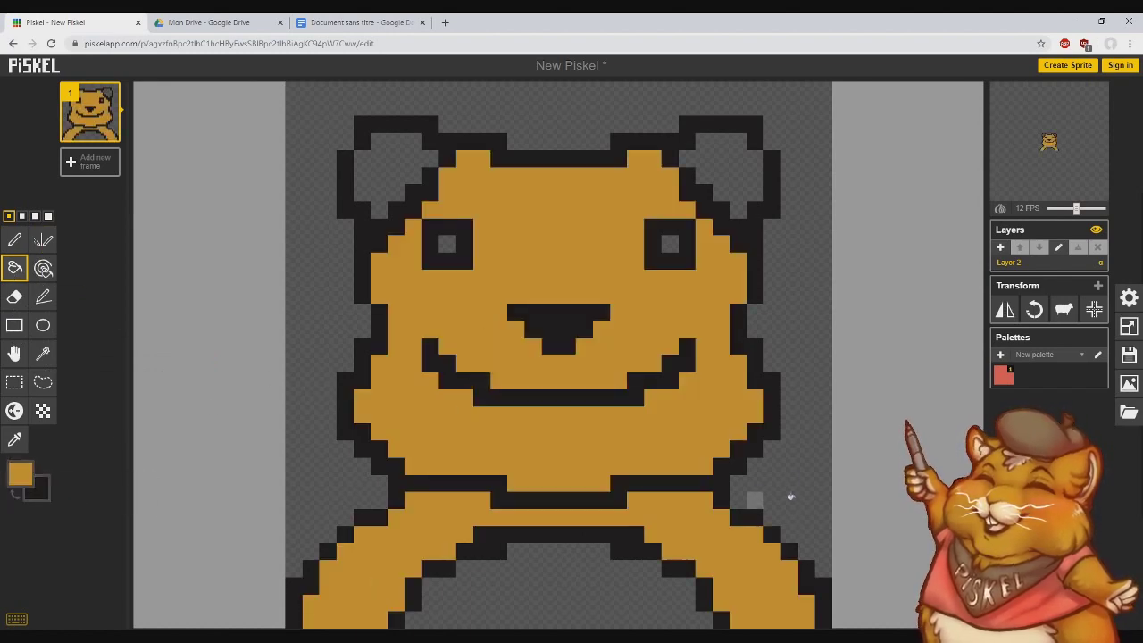
{"action": "left_click", "coordinate": [357, 175]}
{"action": "left_click", "coordinate": [733, 175]}
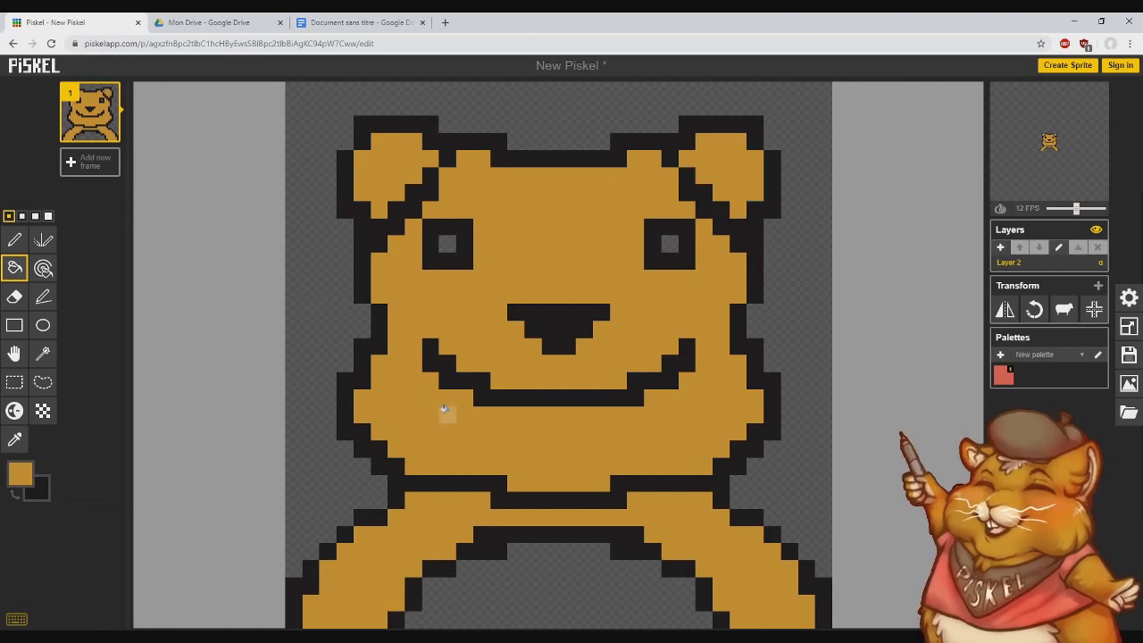
Step: Set the primary colour to off-white and fill the belly and both eye centres with the Paint bucket
{"action": "left_click", "coordinate": [43, 243]}
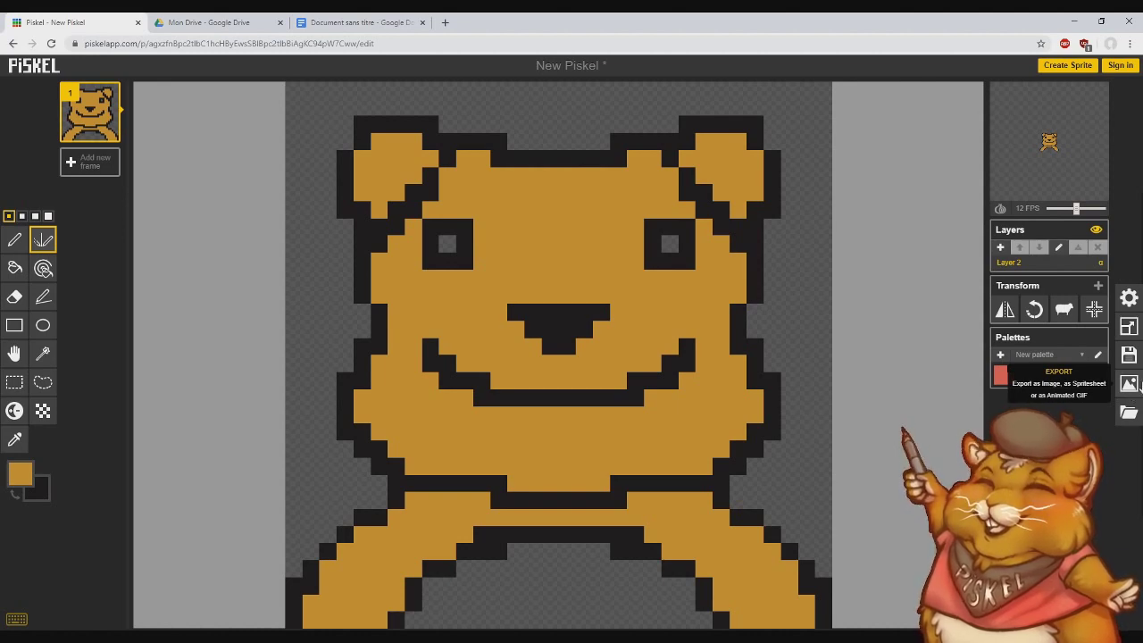
{"action": "left_click", "coordinate": [20, 473]}
{"action": "left_click", "coordinate": [65, 498]}
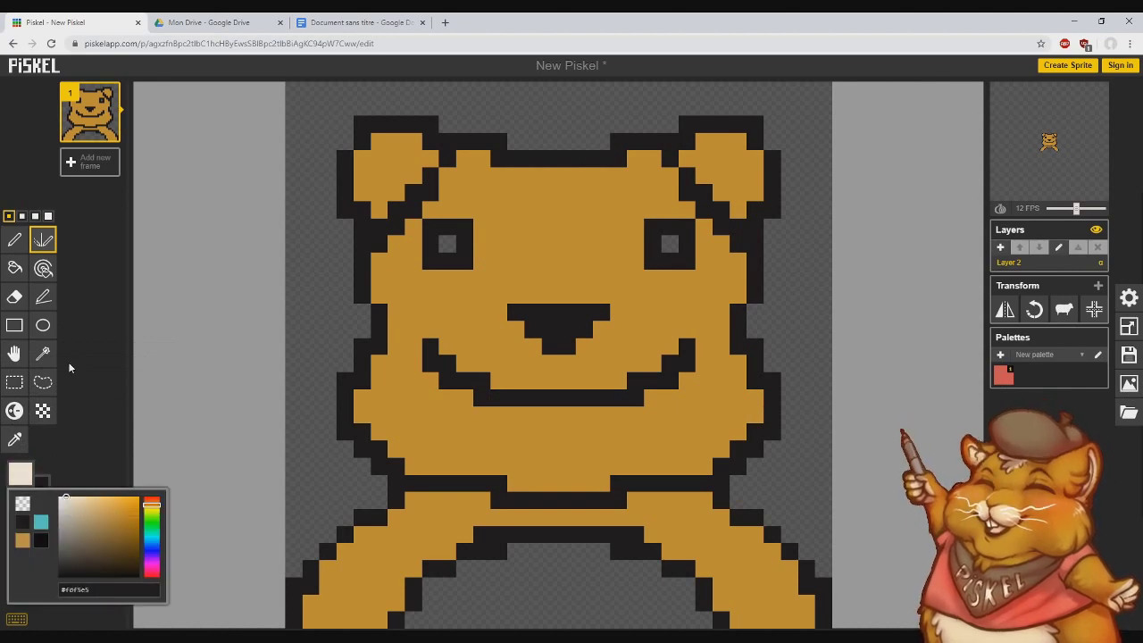
{"action": "left_click", "coordinate": [12, 269]}
{"action": "left_click", "coordinate": [546, 582]}
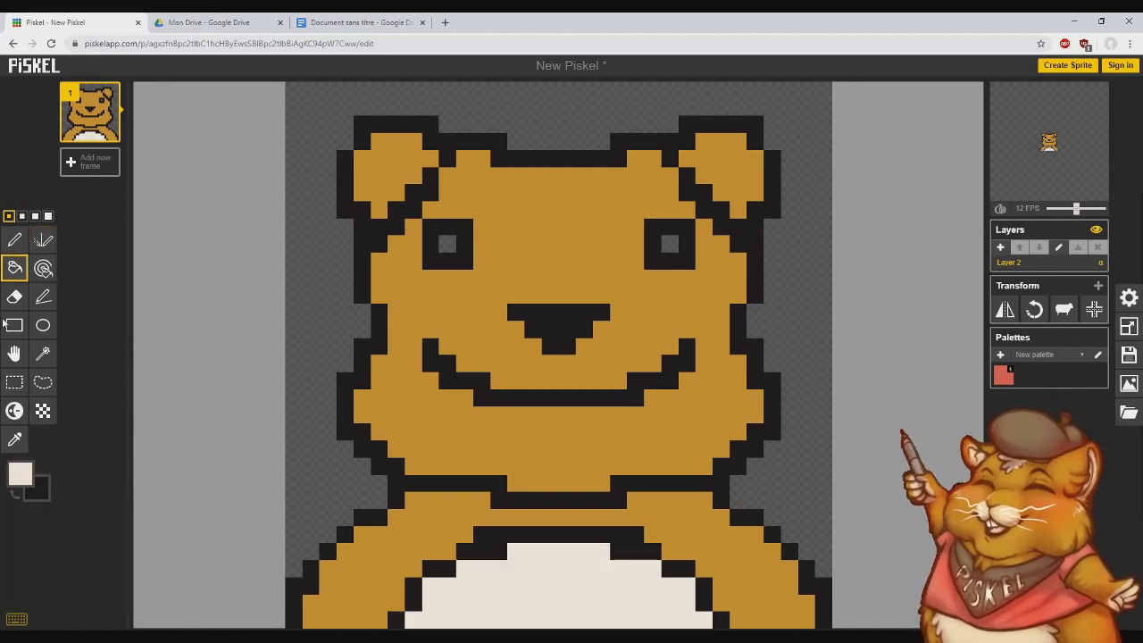
{"action": "left_click", "coordinate": [447, 243]}
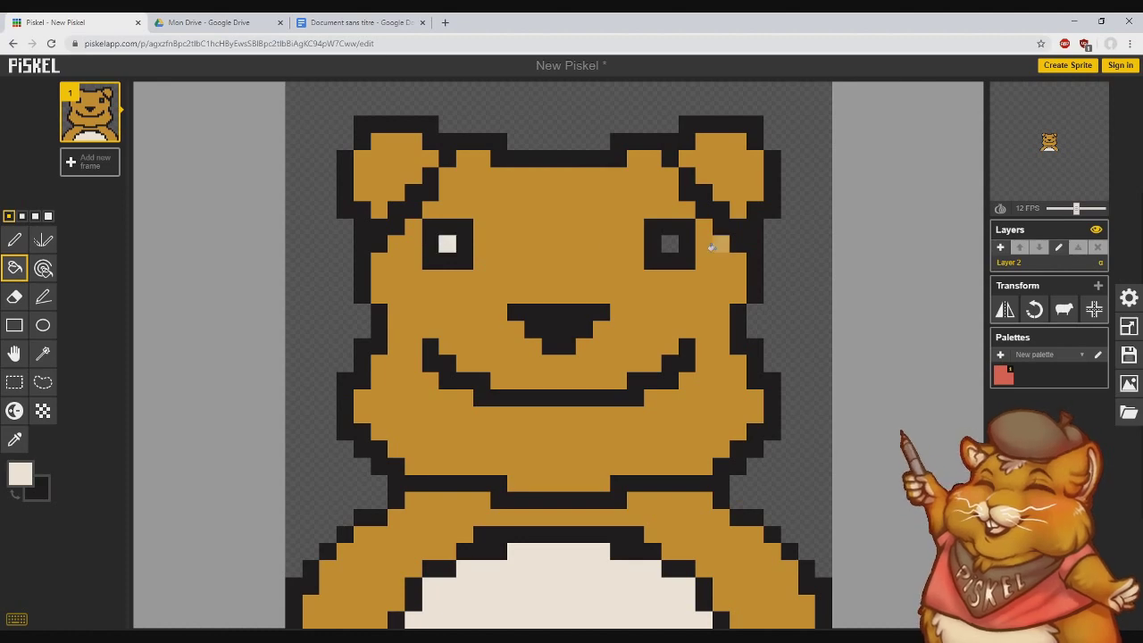
{"action": "left_click", "coordinate": [652, 254]}
Step: Set the primary colour to light orange #ffcc69 and paint a downward-tapering patch on the forehead with the Pen tool
{"action": "left_click", "coordinate": [14, 239]}
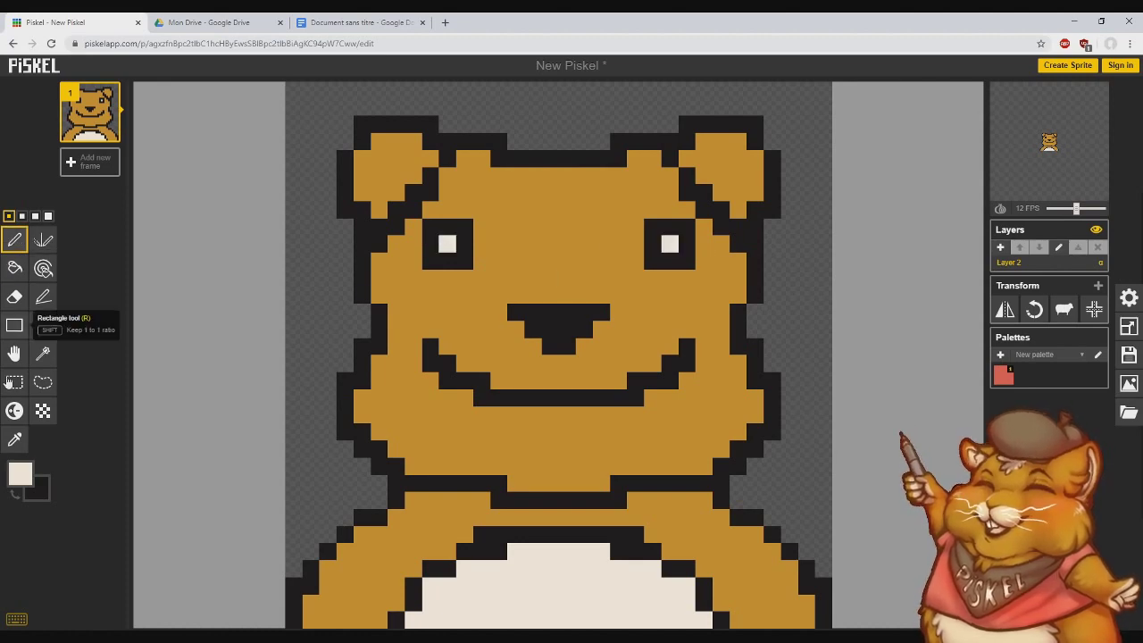
{"action": "left_click", "coordinate": [32, 485]}
{"action": "left_click_drag", "start_coordinate": [90, 516], "coordinate": [105, 497]}
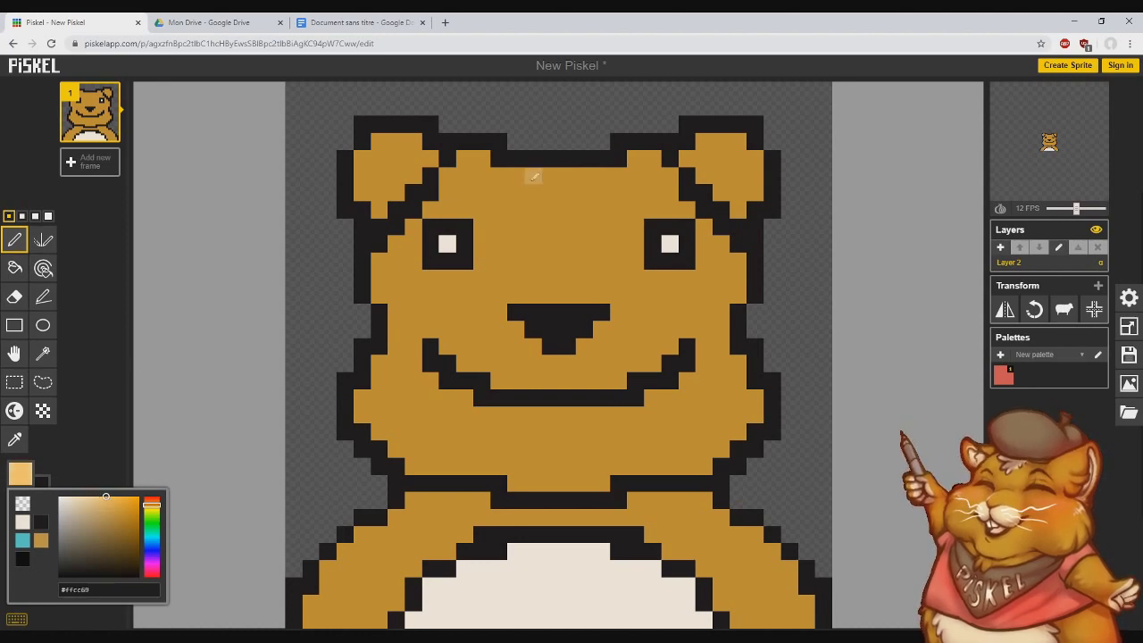
{"action": "mouse_move", "coordinate": [515, 175]}
{"action": "left_mouse_down"}
{"action": "mouse_move", "coordinate": [566, 268]}
{"action": "mouse_move", "coordinate": [611, 171]}
{"action": "mouse_move", "coordinate": [525, 179]}
{"action": "mouse_move", "coordinate": [559, 208]}
{"action": "mouse_move", "coordinate": [591, 209]}
{"action": "mouse_move", "coordinate": [580, 196]}
{"action": "mouse_move", "coordinate": [567, 195]}
{"action": "mouse_move", "coordinate": [599, 220]}
{"action": "mouse_move", "coordinate": [621, 171]}
{"action": "mouse_move", "coordinate": [618, 213]}
{"action": "left_mouse_up"}
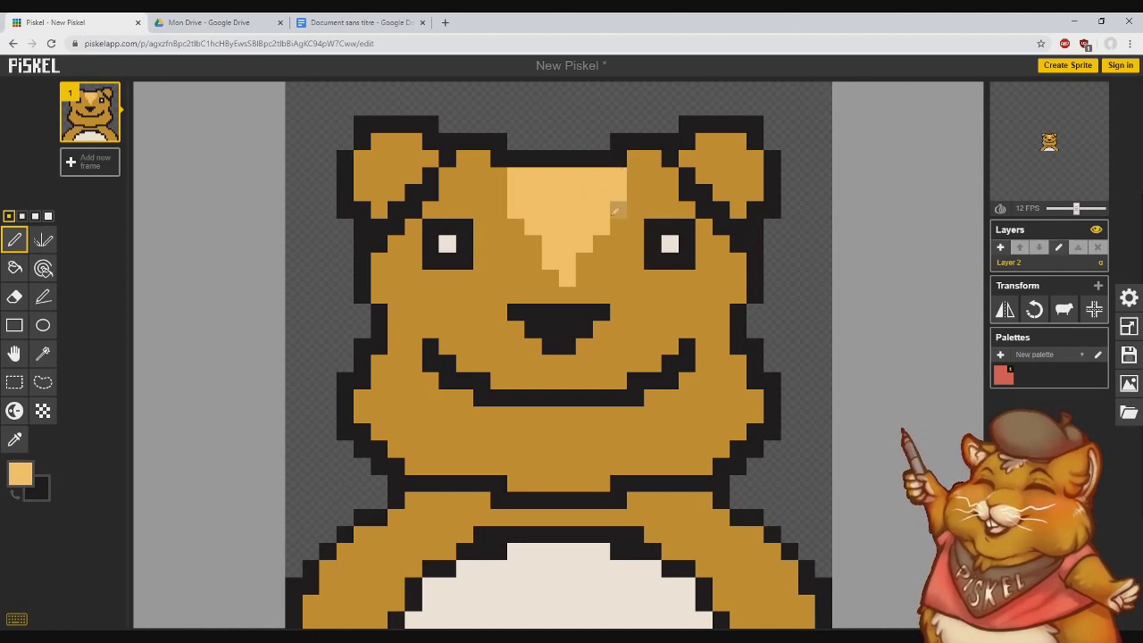
{"action": "left_click", "coordinate": [584, 260]}
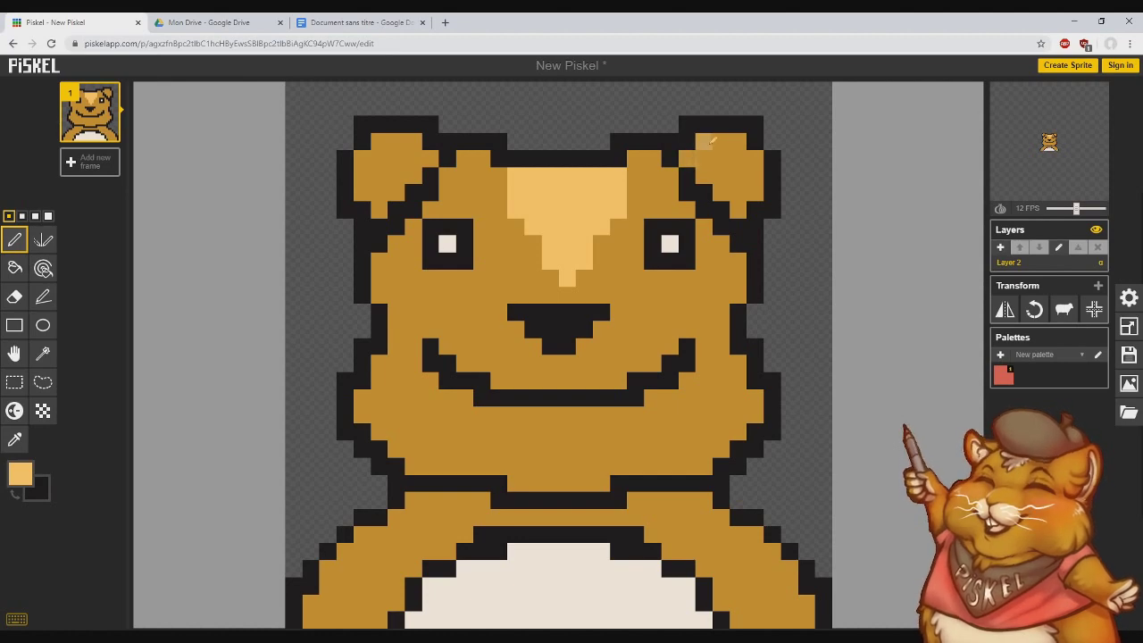
Step: Paint light-orange highlights in the upper inner corners of both ears and fill the muzzle area between nose and mouth
{"action": "mouse_move", "coordinate": [703, 141]}
{"action": "left_mouse_down"}
{"action": "mouse_move", "coordinate": [704, 158]}
{"action": "mouse_move", "coordinate": [687, 158]}
{"action": "left_mouse_up"}
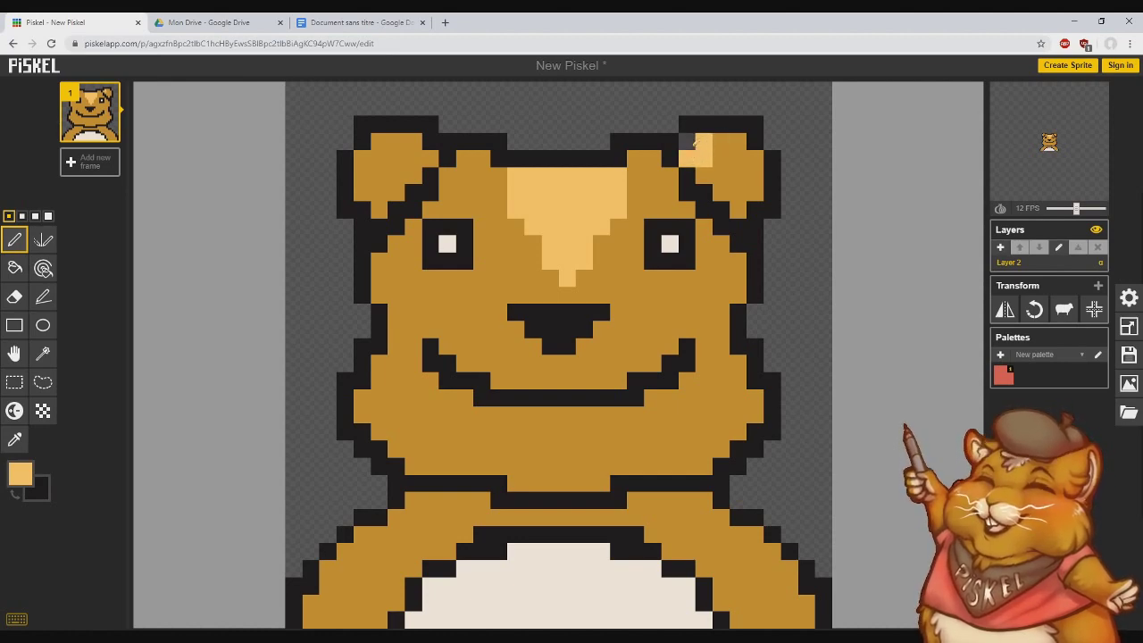
{"action": "right_click", "coordinate": [702, 140]}
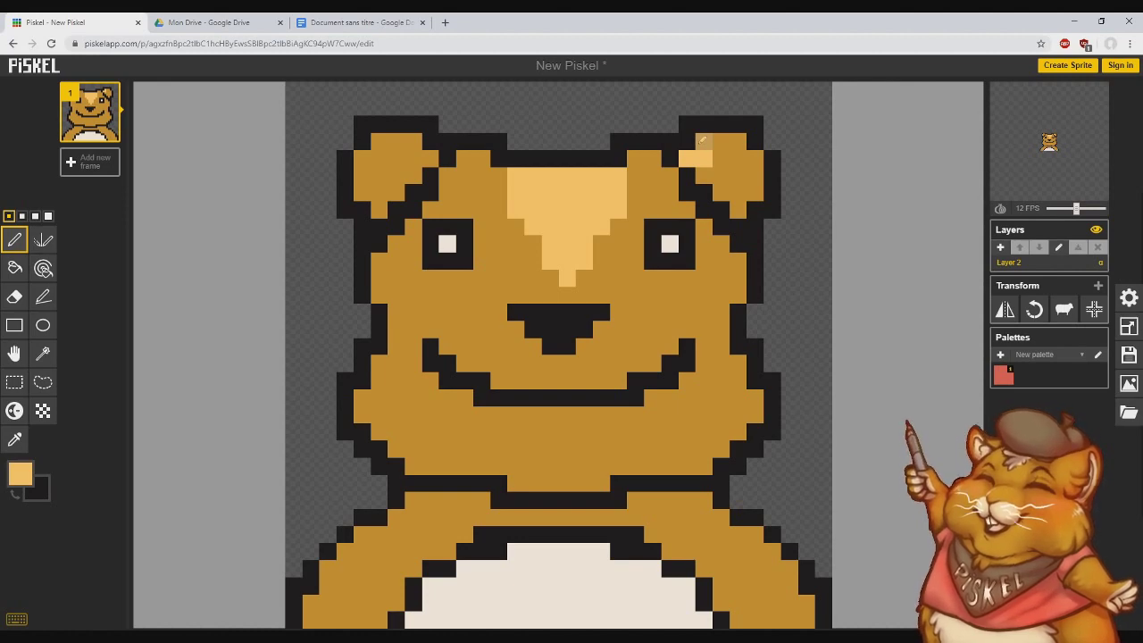
{"action": "left_click", "coordinate": [701, 139]}
{"action": "mouse_move", "coordinate": [414, 159]}
{"action": "left_mouse_down"}
{"action": "mouse_move", "coordinate": [432, 159]}
{"action": "mouse_move", "coordinate": [406, 140]}
{"action": "left_mouse_up"}
{"action": "left_click", "coordinate": [722, 140]}
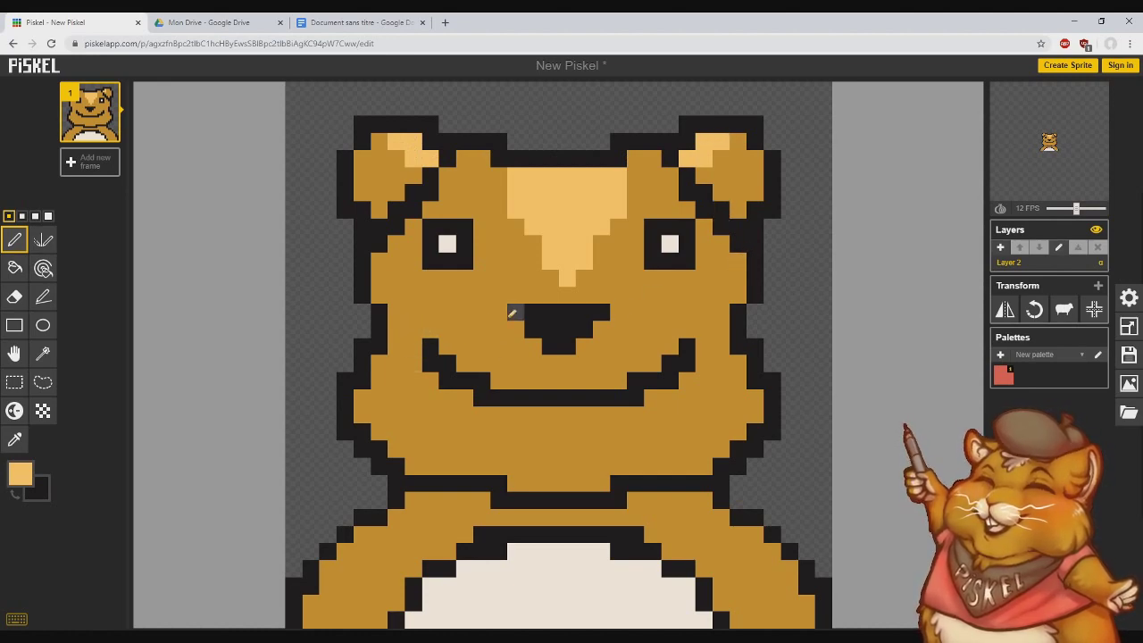
{"action": "mouse_move", "coordinate": [498, 313]}
{"action": "left_mouse_down"}
{"action": "mouse_move", "coordinate": [437, 331]}
{"action": "mouse_move", "coordinate": [451, 345]}
{"action": "mouse_move", "coordinate": [475, 342]}
{"action": "mouse_move", "coordinate": [471, 319]}
{"action": "mouse_move", "coordinate": [510, 328]}
{"action": "mouse_move", "coordinate": [510, 344]}
{"action": "mouse_move", "coordinate": [503, 327]}
{"action": "mouse_move", "coordinate": [472, 358]}
{"action": "mouse_move", "coordinate": [519, 361]}
{"action": "mouse_move", "coordinate": [537, 345]}
{"action": "mouse_move", "coordinate": [539, 373]}
{"action": "mouse_move", "coordinate": [555, 362]}
{"action": "mouse_move", "coordinate": [551, 378]}
{"action": "mouse_move", "coordinate": [502, 379]}
{"action": "mouse_move", "coordinate": [569, 366]}
{"action": "mouse_move", "coordinate": [622, 317]}
{"action": "mouse_move", "coordinate": [667, 315]}
{"action": "mouse_move", "coordinate": [683, 330]}
{"action": "mouse_move", "coordinate": [660, 340]}
{"action": "mouse_move", "coordinate": [653, 325]}
{"action": "mouse_move", "coordinate": [642, 329]}
{"action": "mouse_move", "coordinate": [649, 364]}
{"action": "mouse_move", "coordinate": [673, 342]}
{"action": "mouse_move", "coordinate": [614, 347]}
{"action": "mouse_move", "coordinate": [609, 377]}
{"action": "mouse_move", "coordinate": [606, 365]}
{"action": "mouse_move", "coordinate": [563, 378]}
{"action": "left_mouse_up"}
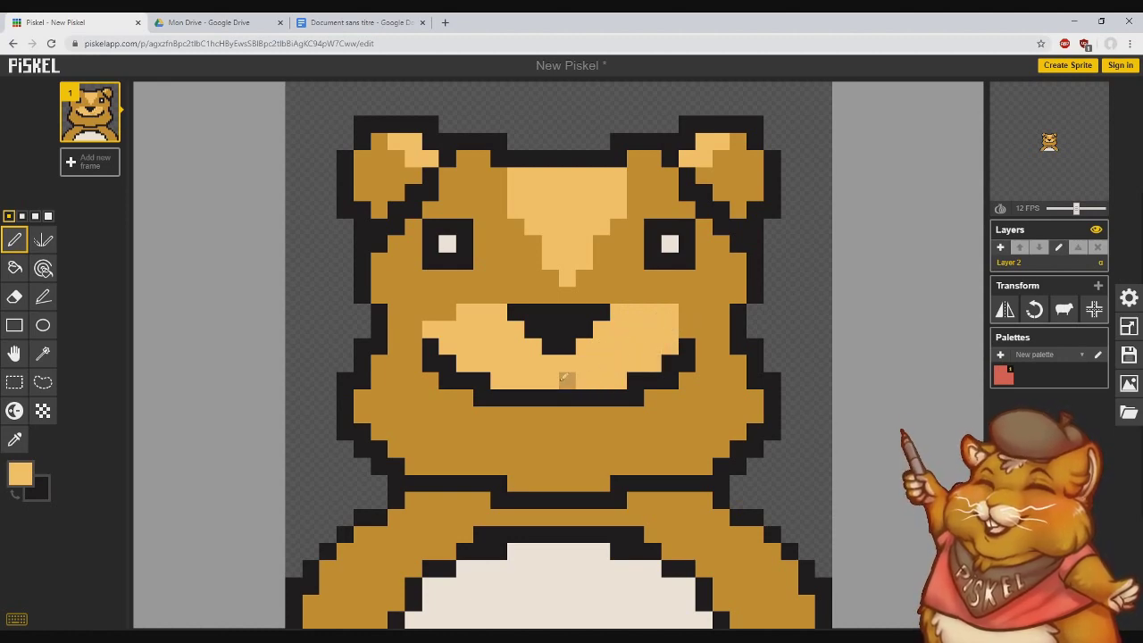